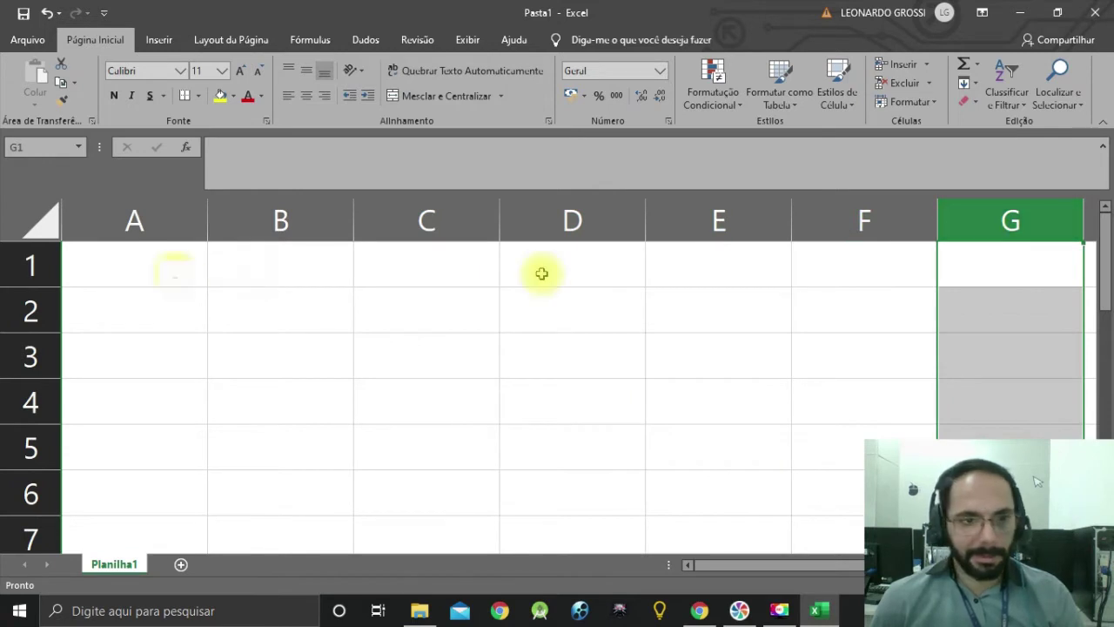
# Step: Select rows 1, 3, 4, 5 and 6, column A, and cell A1 in turn to examine the grid's rows and columns
pyautogui.click(30, 265)
pyautogui.click(30, 356)
pyautogui.click(30, 403)
pyautogui.click(30, 448)
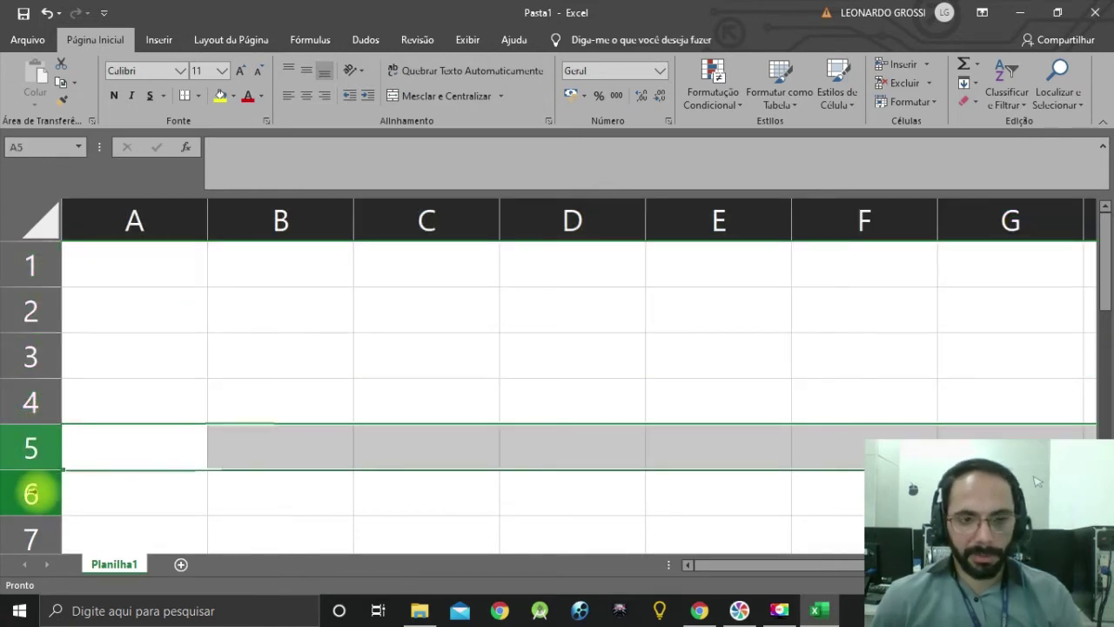
pyautogui.click(31, 493)
pyautogui.click(168, 222)
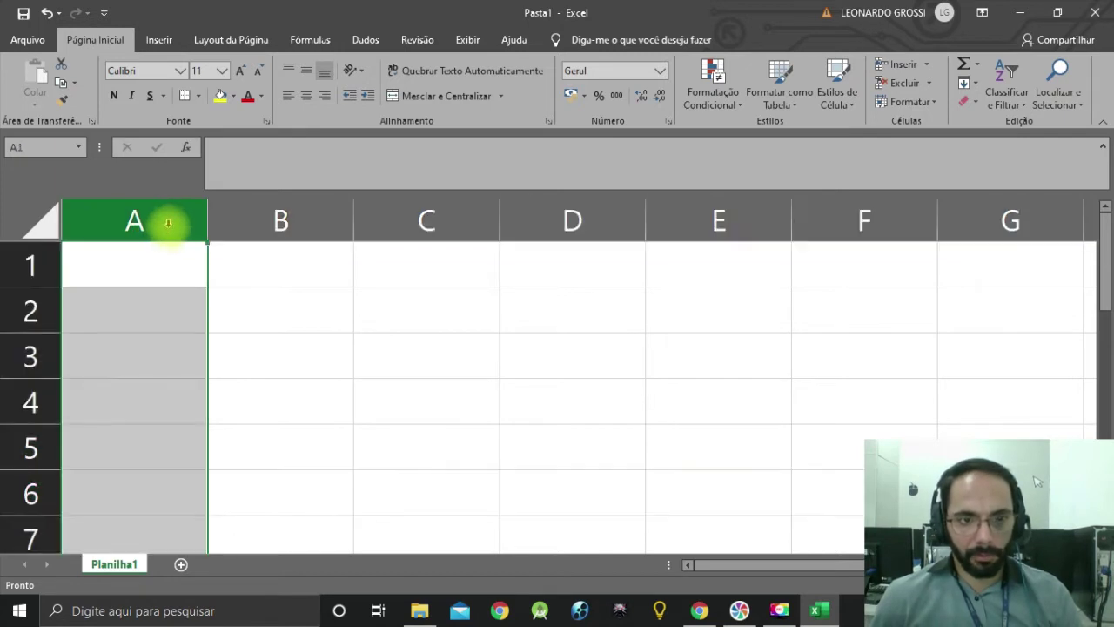
pyautogui.click(30, 264)
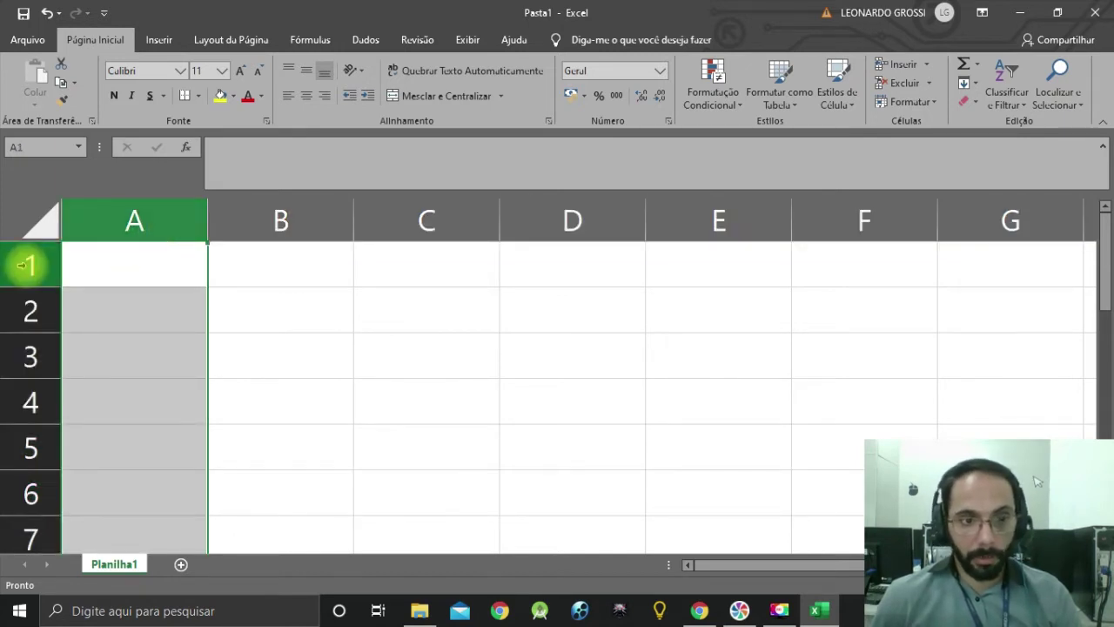
pyautogui.click(171, 269)
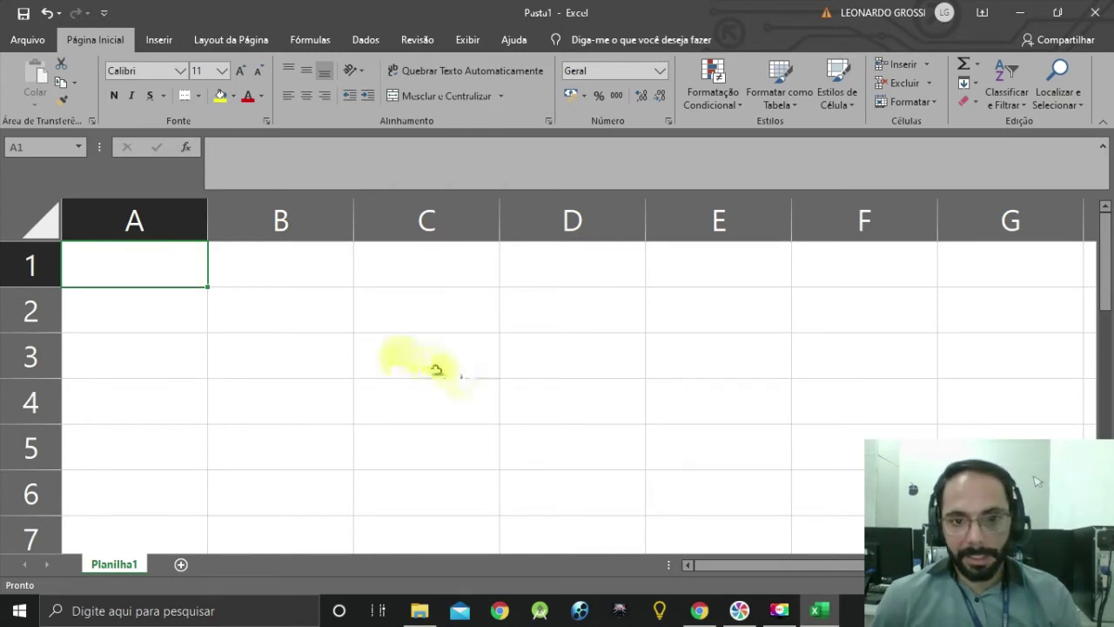
# Step: Select individual cells in columns B to D between rows 3 and 5 to examine how rows and columns intersect
pyautogui.click(552, 401)
pyautogui.click(557, 455)
pyautogui.click(448, 406)
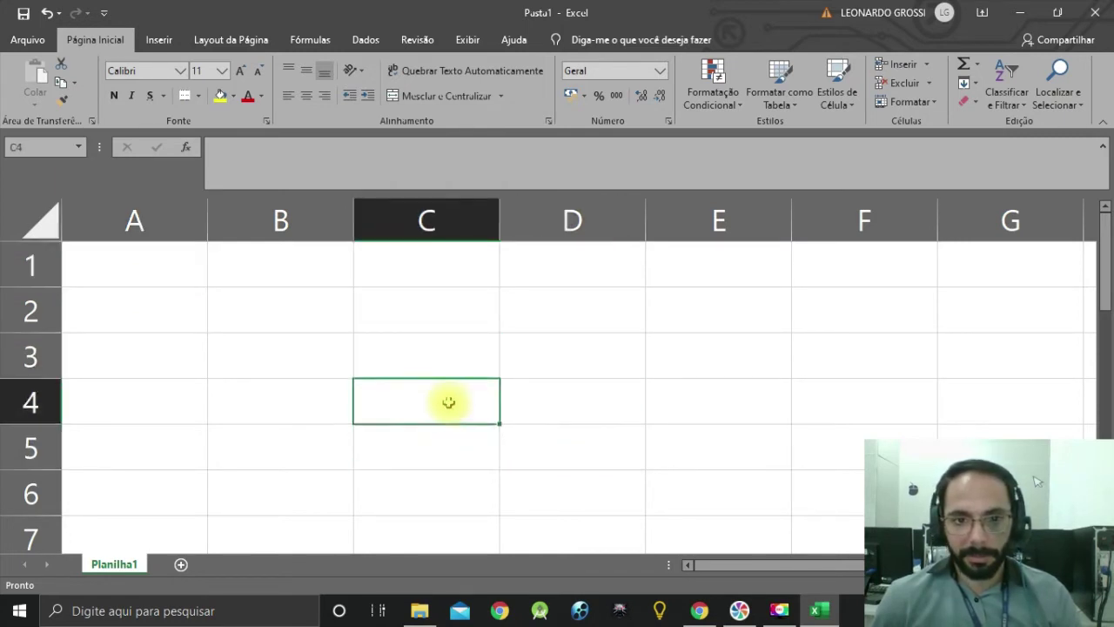
pyautogui.click(418, 355)
pyautogui.click(283, 403)
pyautogui.click(395, 450)
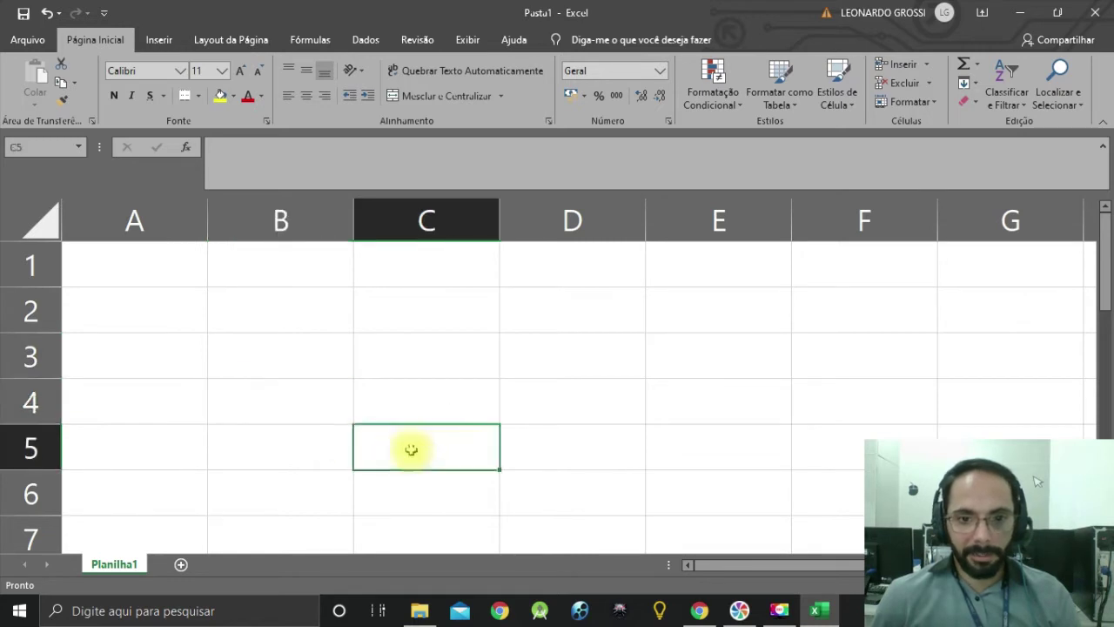
pyautogui.click(505, 405)
pyautogui.click(292, 396)
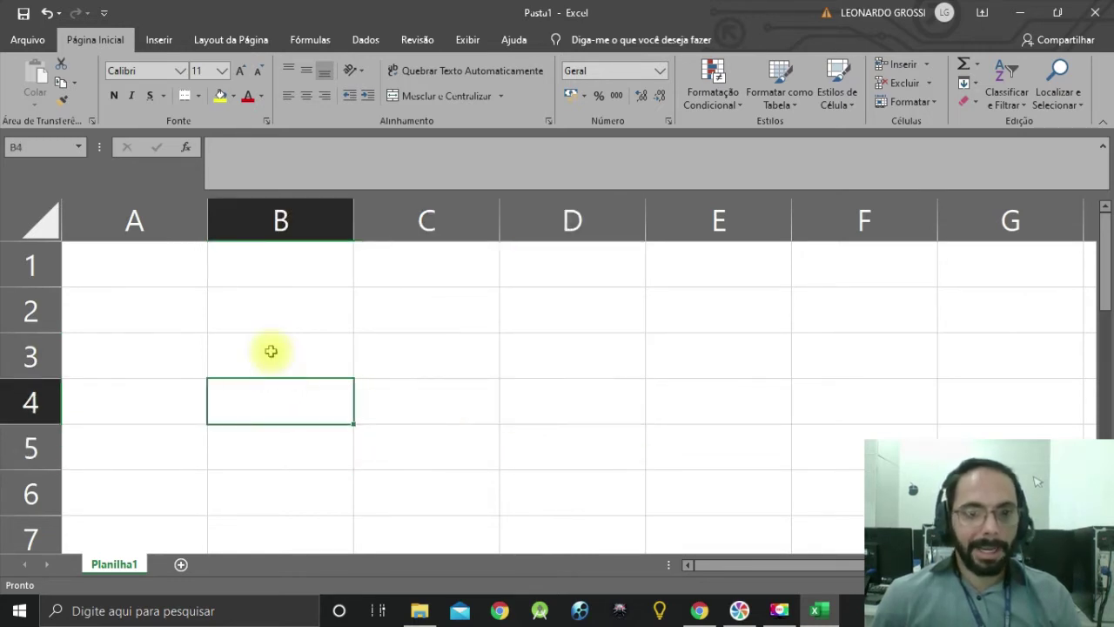
pyautogui.click(270, 348)
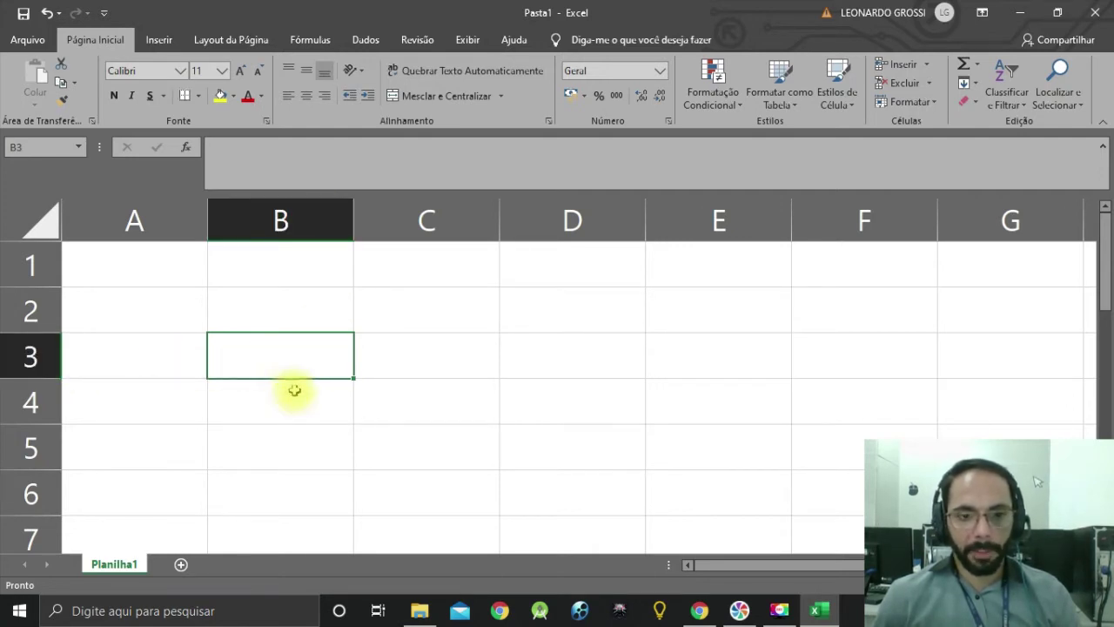
# Step: Check how cells B4 and D4 are referenced by their column letter and row number
pyautogui.press('Down')
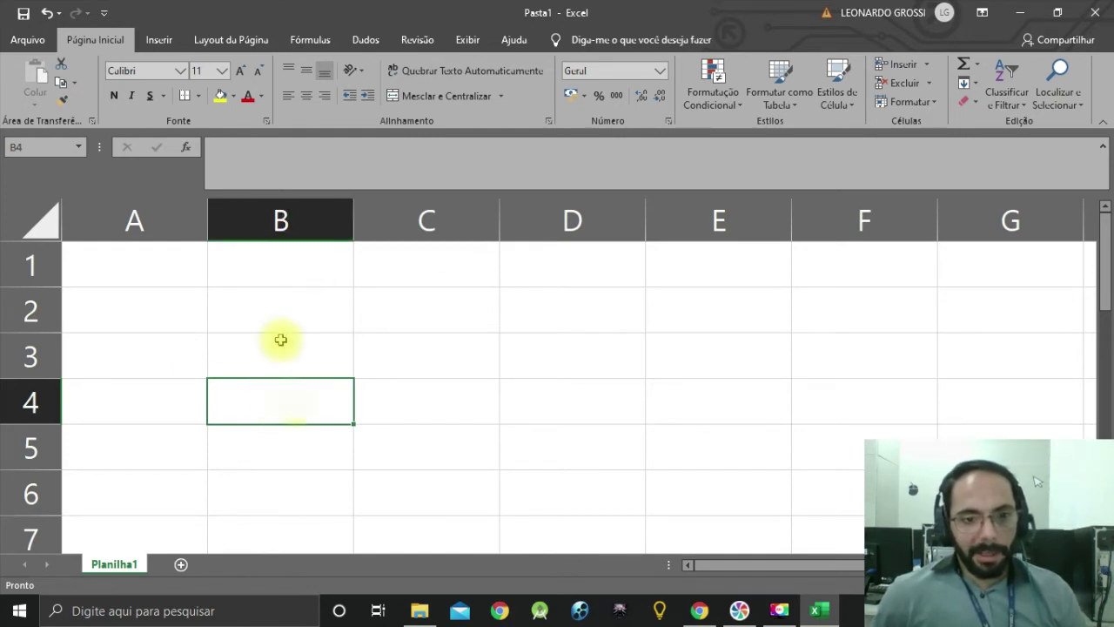
pyautogui.click(17, 147)
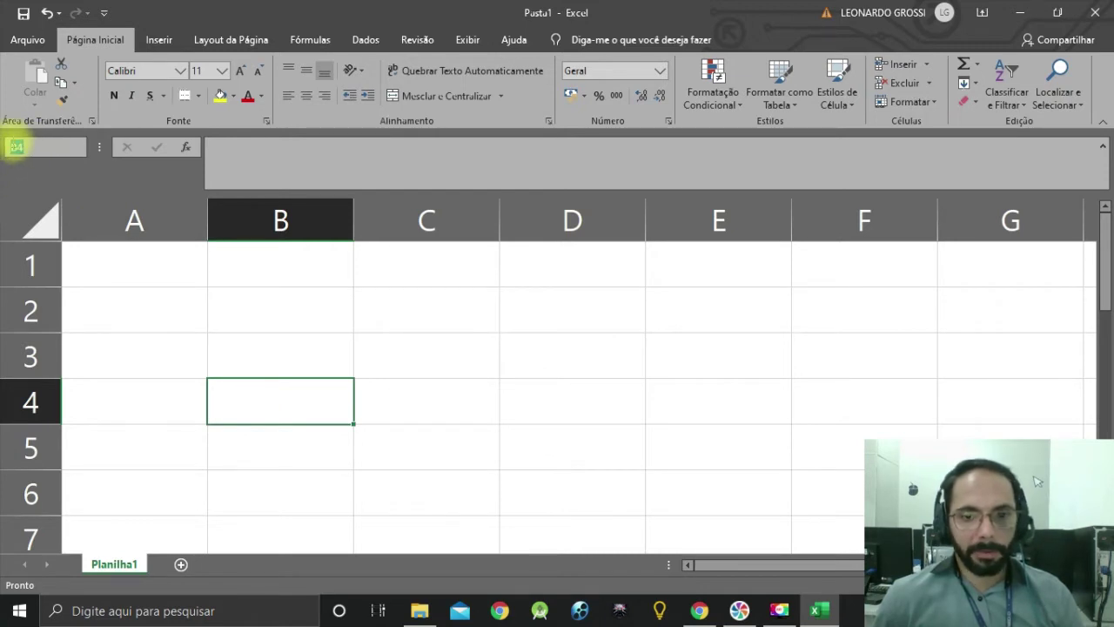
pyautogui.click(512, 403)
pyautogui.click(33, 148)
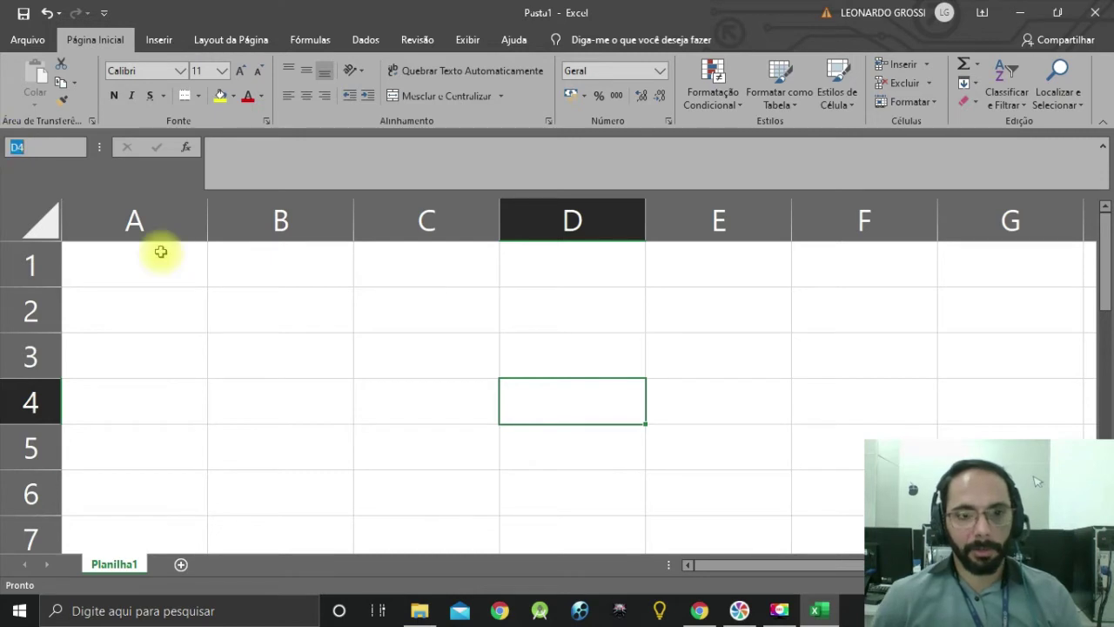
pyautogui.click(311, 388)
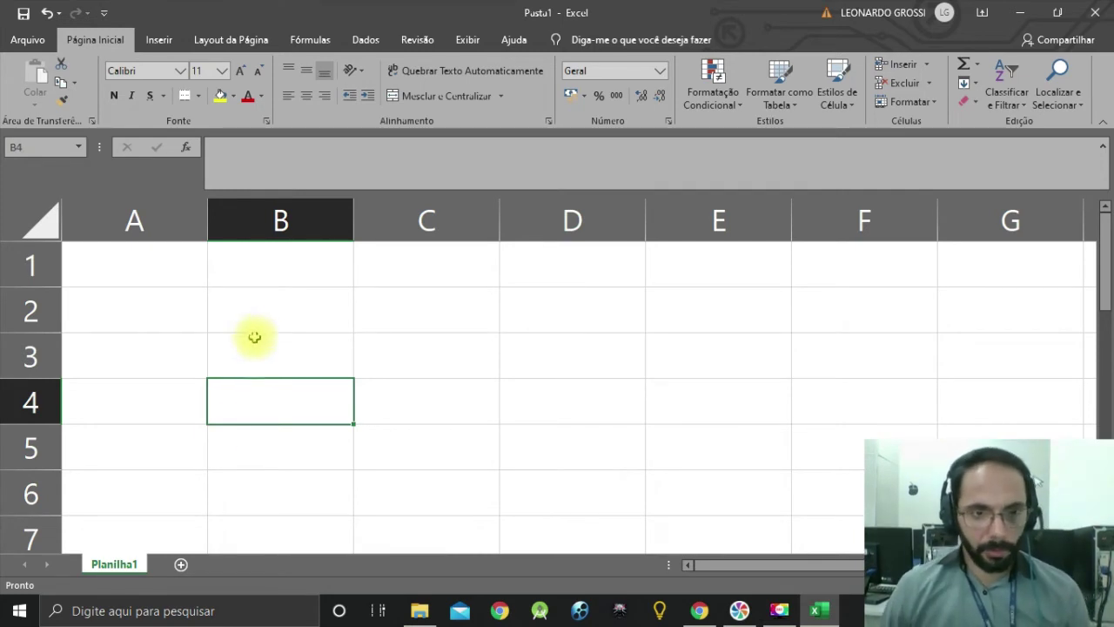
# Step: Enter the weekday abbreviation "Seg" in cell A1
pyautogui.click(167, 277)
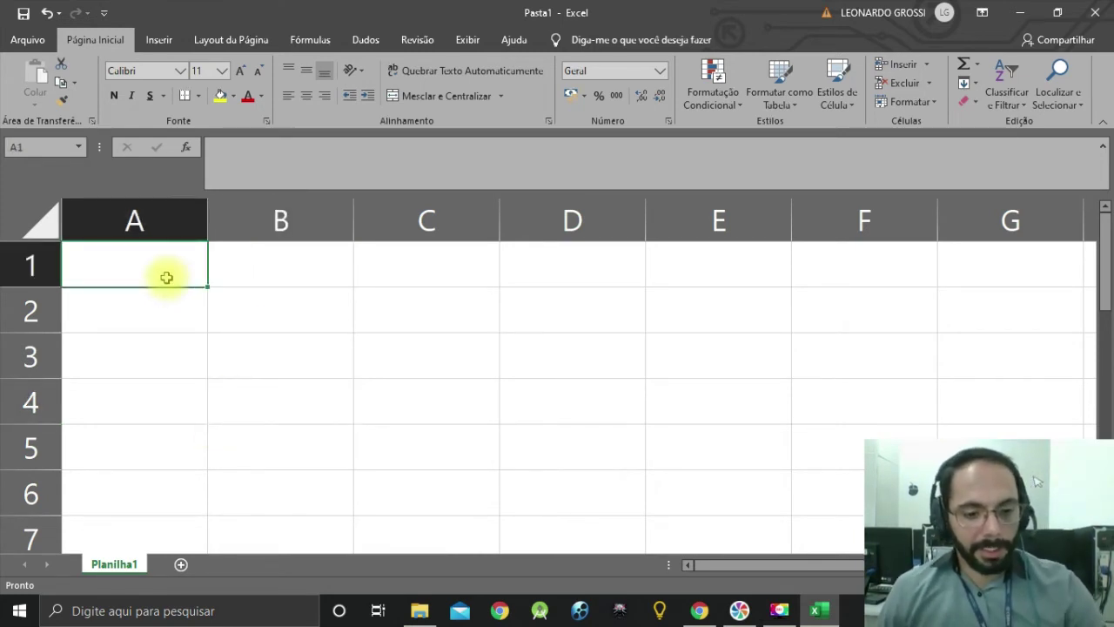
pyautogui.write('Seg')
pyautogui.press('Return')
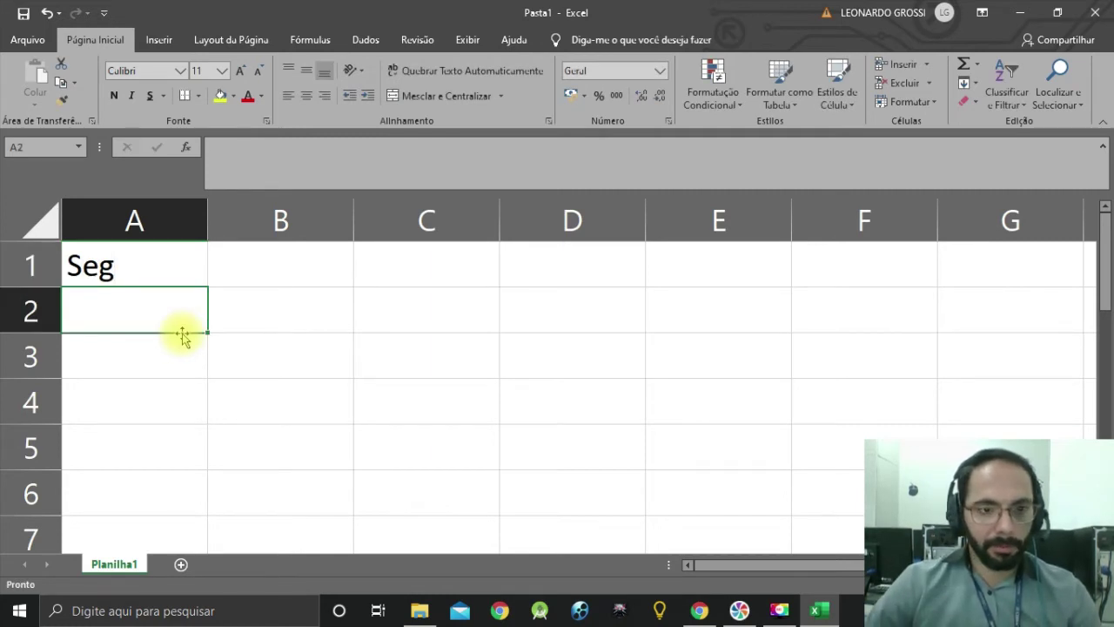
# Step: AutoFill the weekday series from "Seg" in A1 down to "Dom" in A7
pyautogui.press('super+plus')
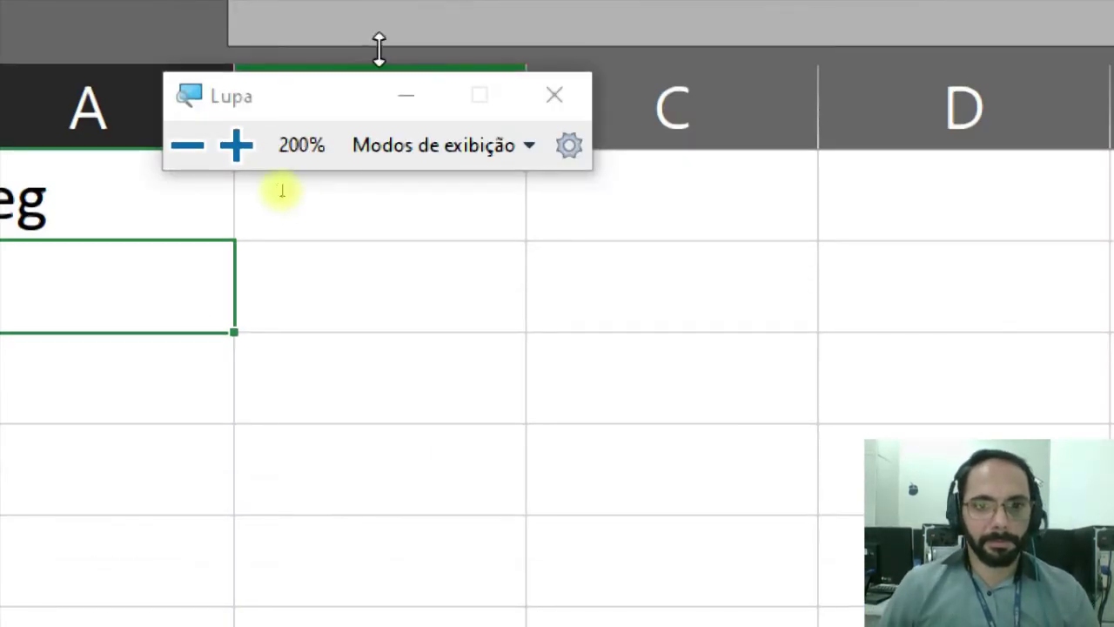
pyautogui.click(406, 95)
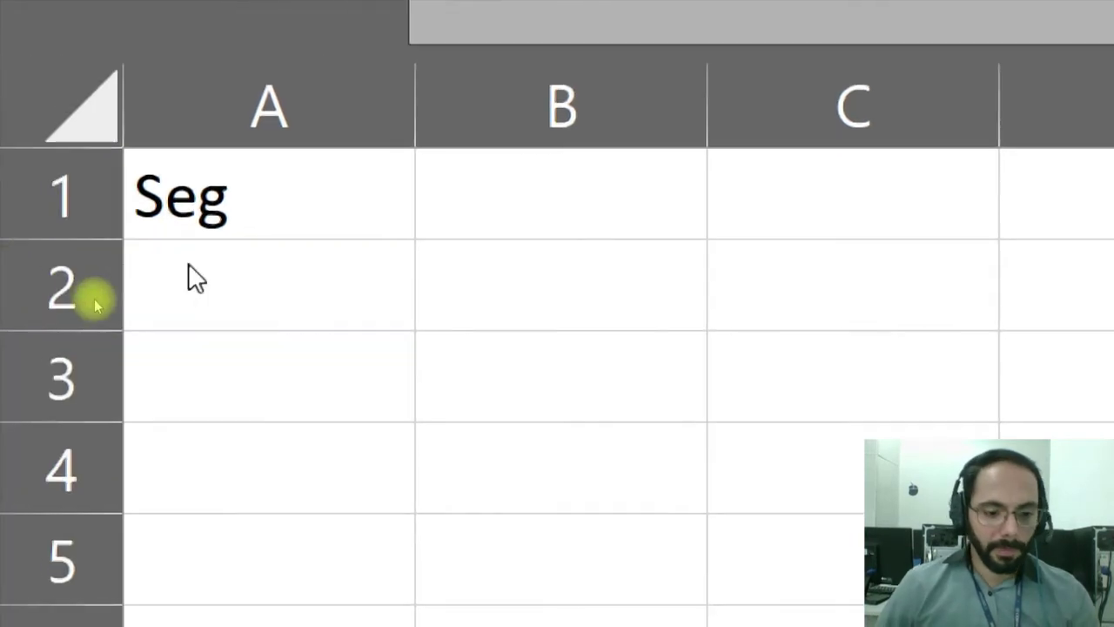
pyautogui.press('super+plus')
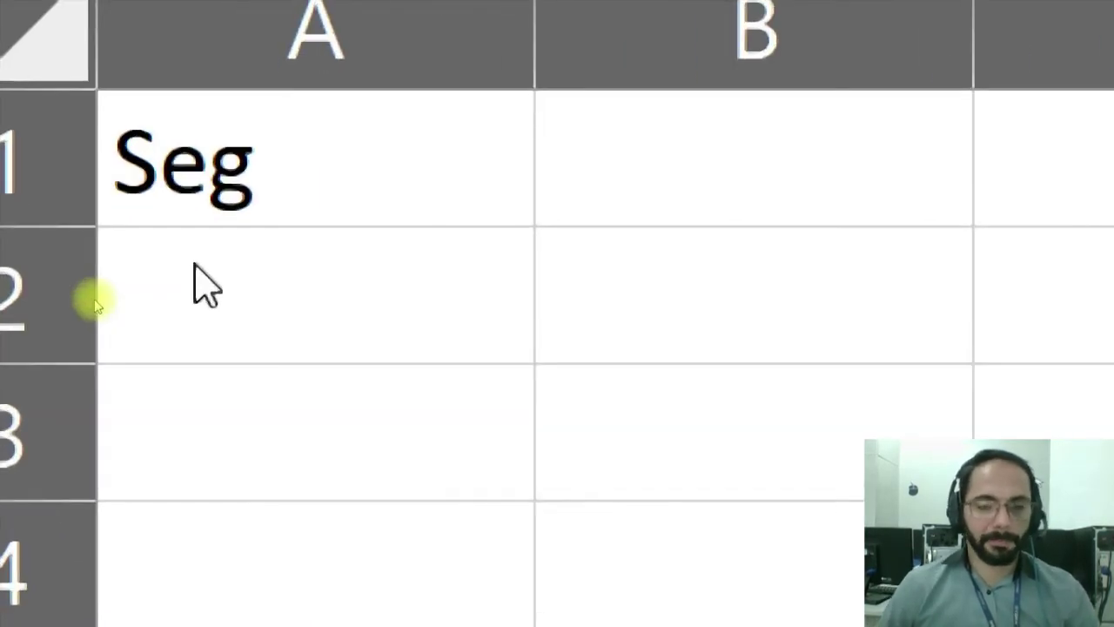
pyautogui.click(385, 159)
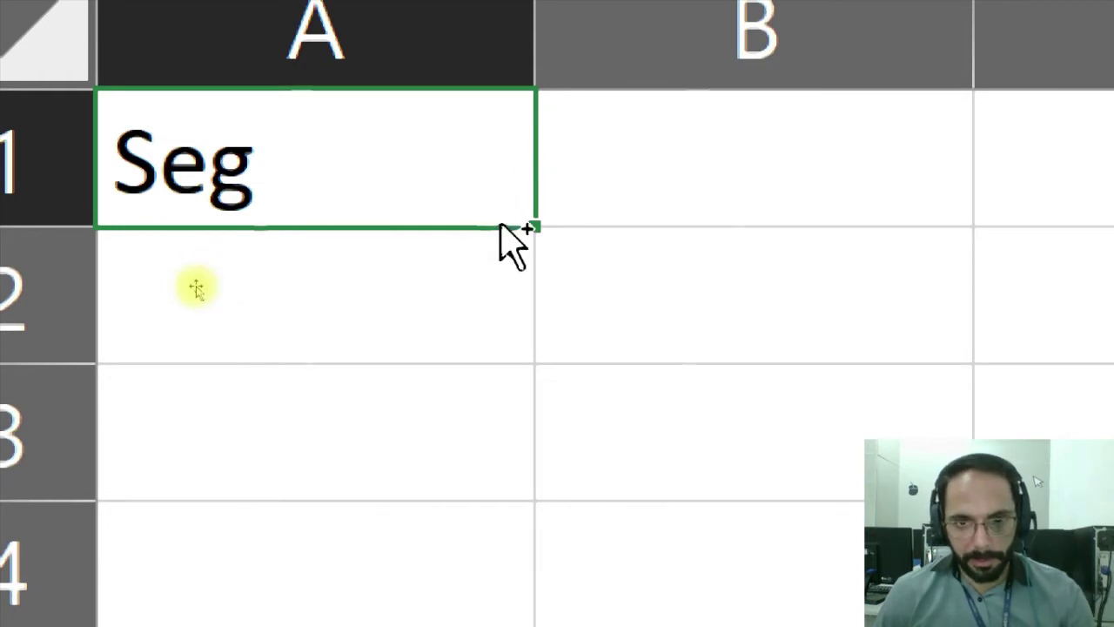
pyautogui.press('ctrl')
pyautogui.press('ctrl')
pyautogui.press('ctrl')
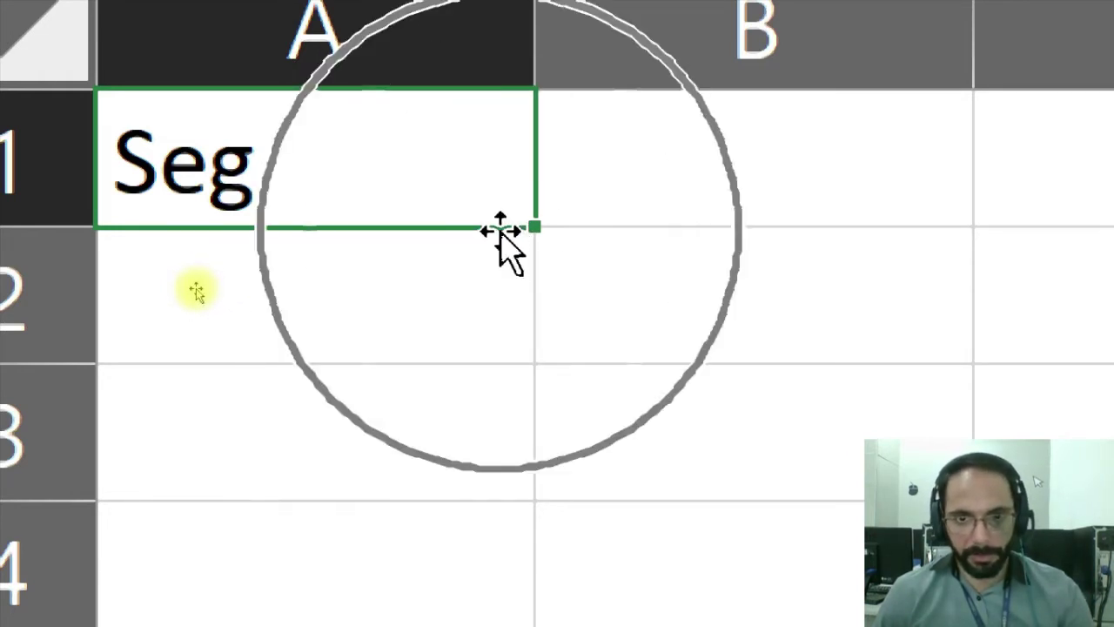
pyautogui.press('ctrl')
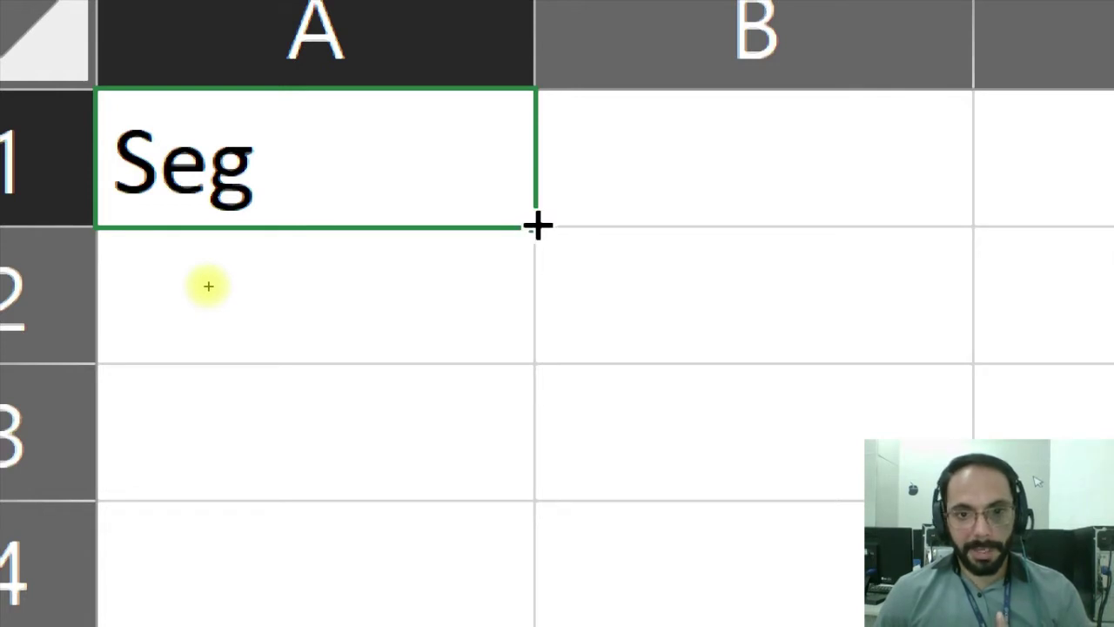
pyautogui.moveTo(531, 225); pyautogui.dragTo(478, 389)
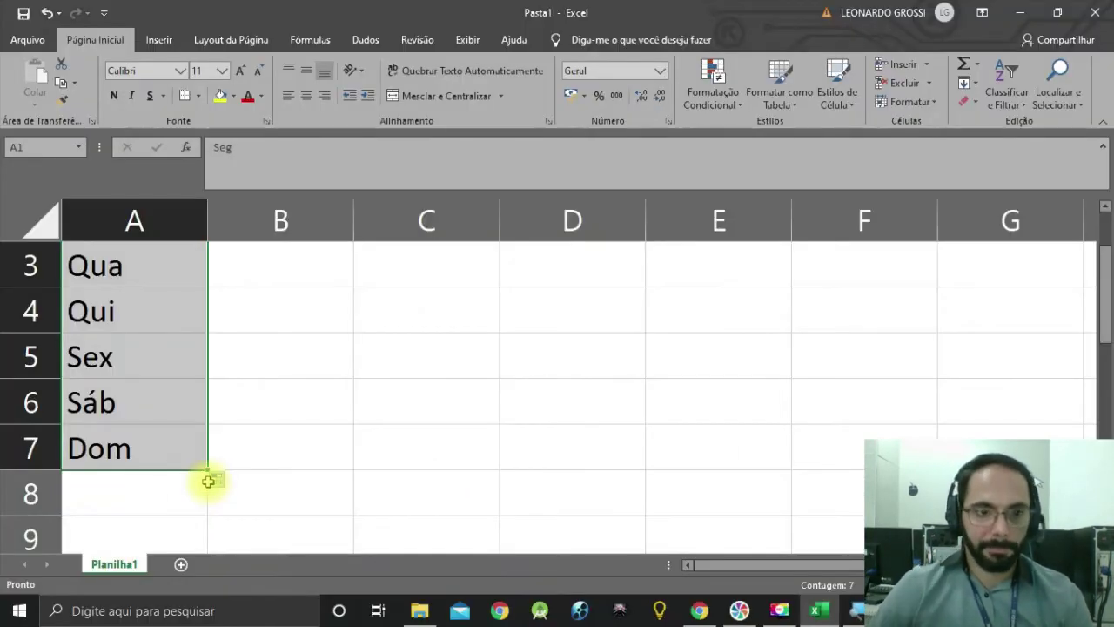
pyautogui.scroll(1, 184, 455)
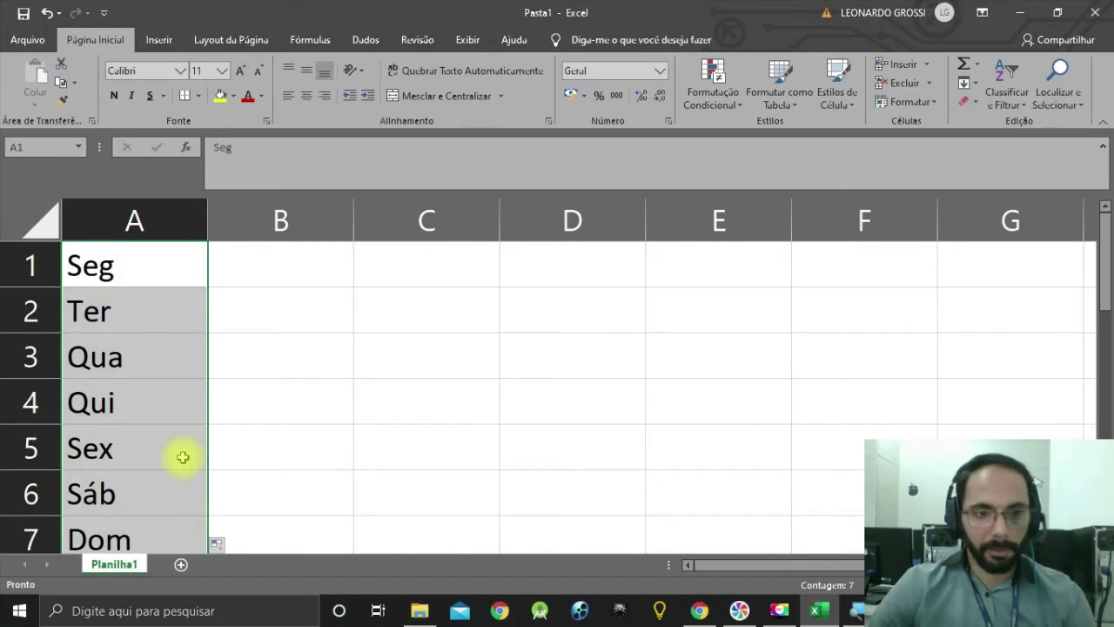
pyautogui.scroll(-1, 170, 435)
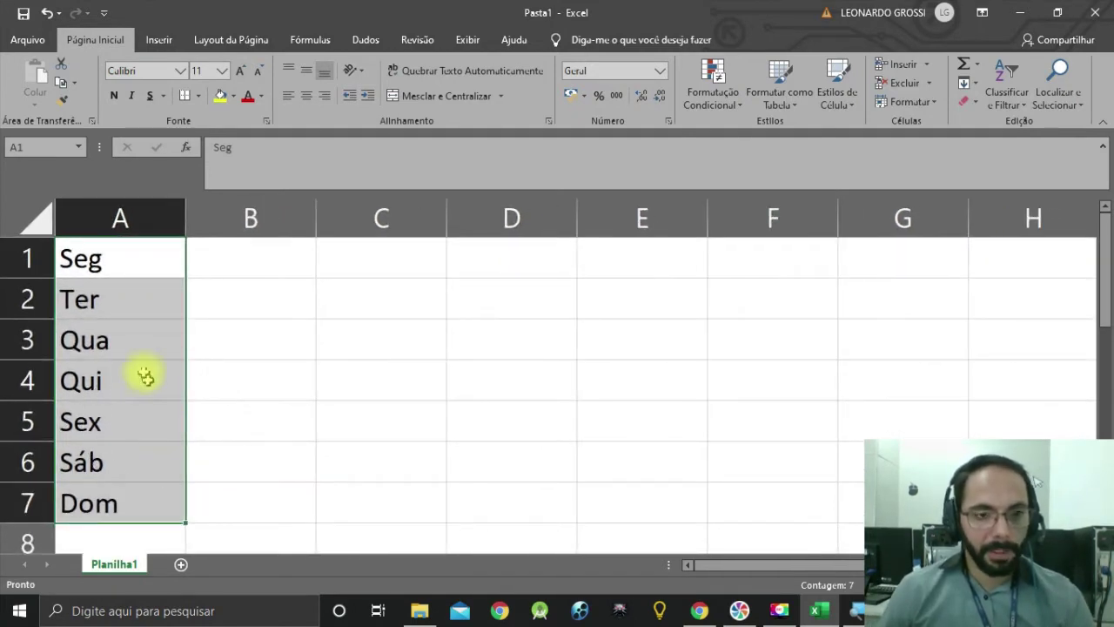
# Step: Go through the weekday cells in column A one by one, down to A7, to review the filled series
pyautogui.click(142, 280)
pyautogui.click(145, 308)
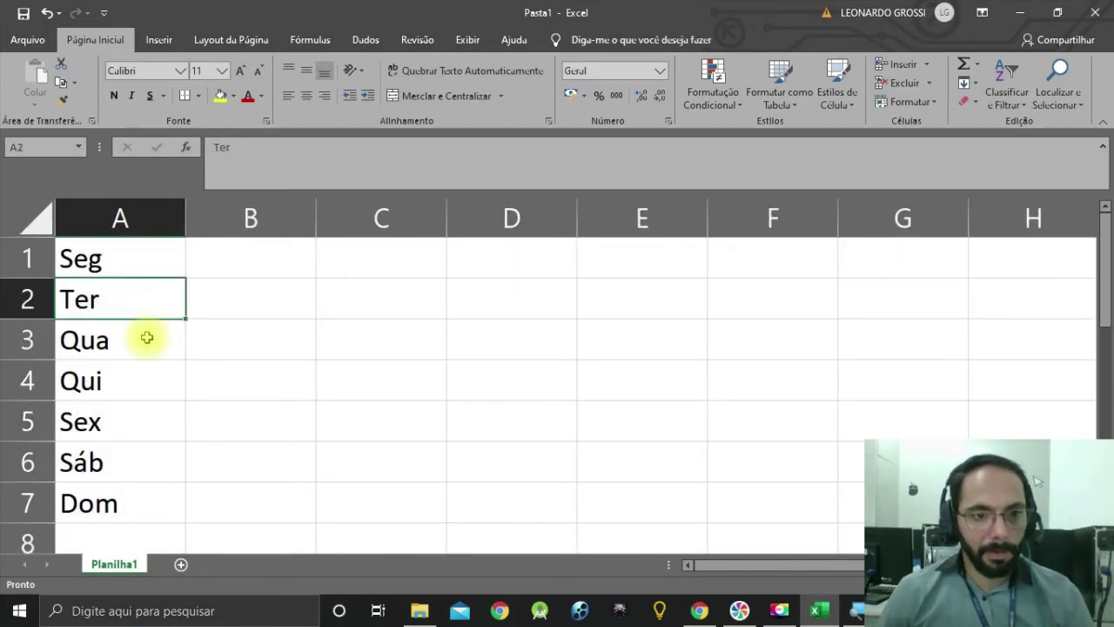
pyautogui.click(147, 349)
pyautogui.click(147, 376)
pyautogui.click(144, 430)
pyautogui.click(149, 462)
pyautogui.click(159, 500)
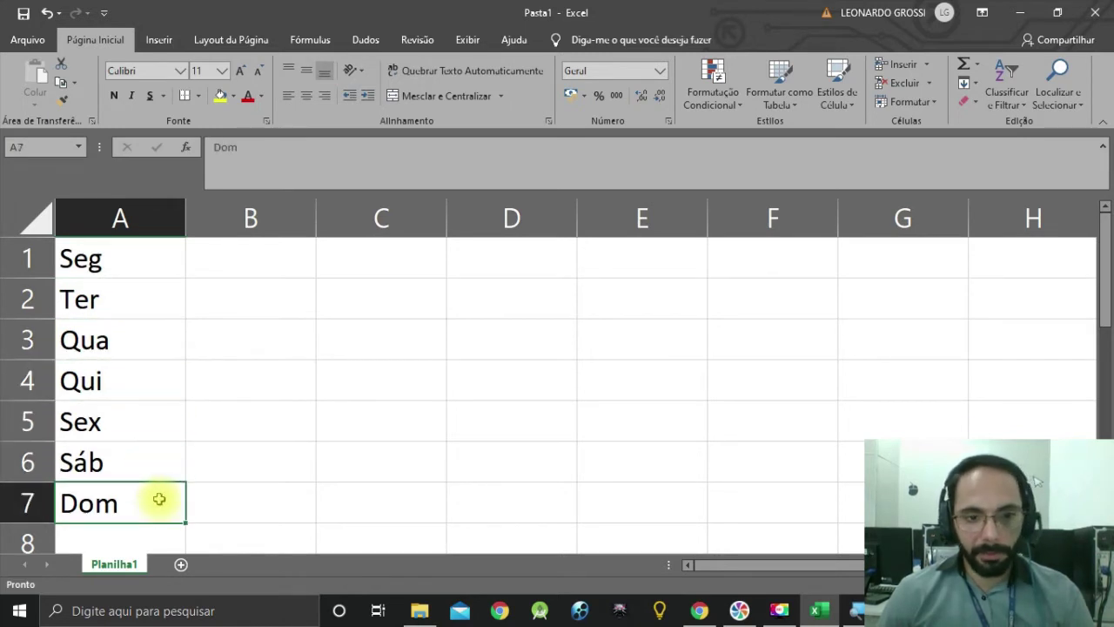
# Step: Enter "Jan" in cell B1 and "Janeiro" in cell C1
pyautogui.click(268, 270)
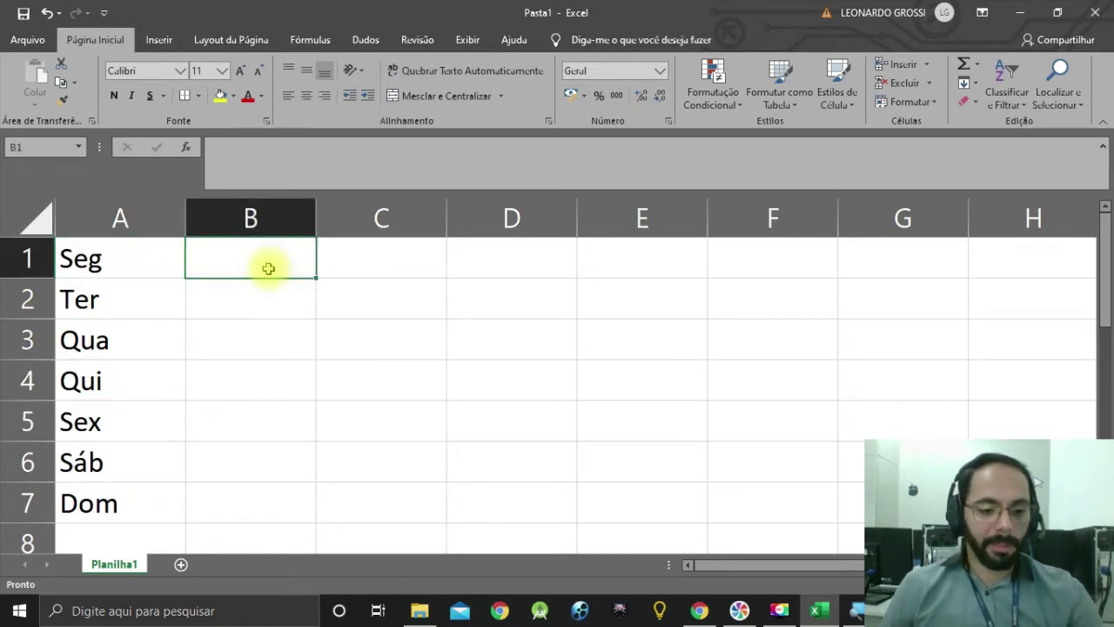
pyautogui.write('Jan')
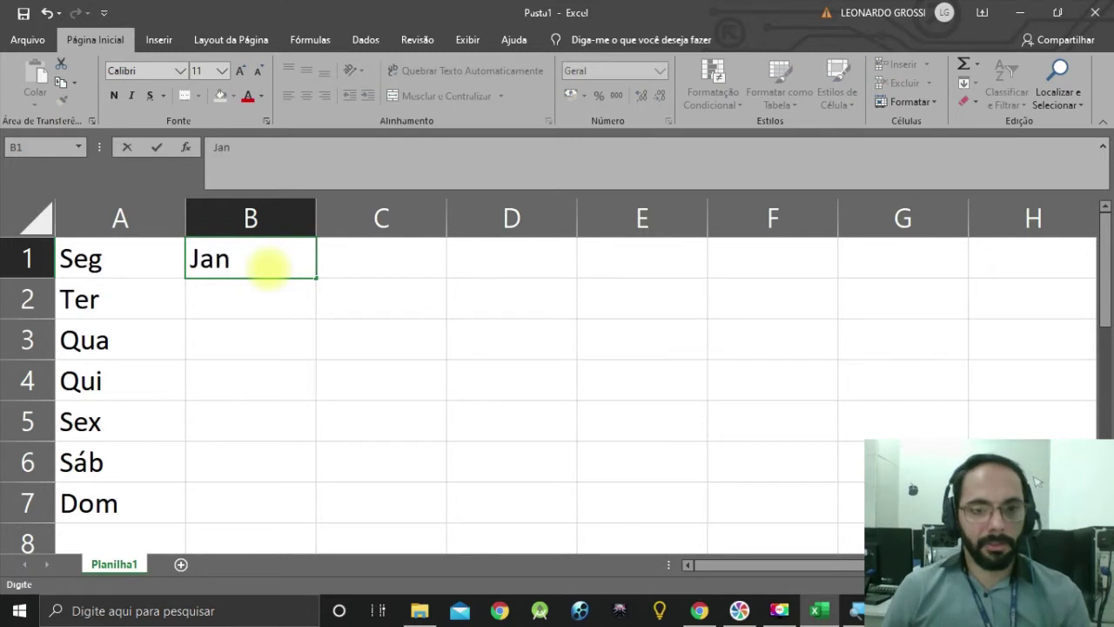
pyautogui.click(347, 255)
pyautogui.write('J')
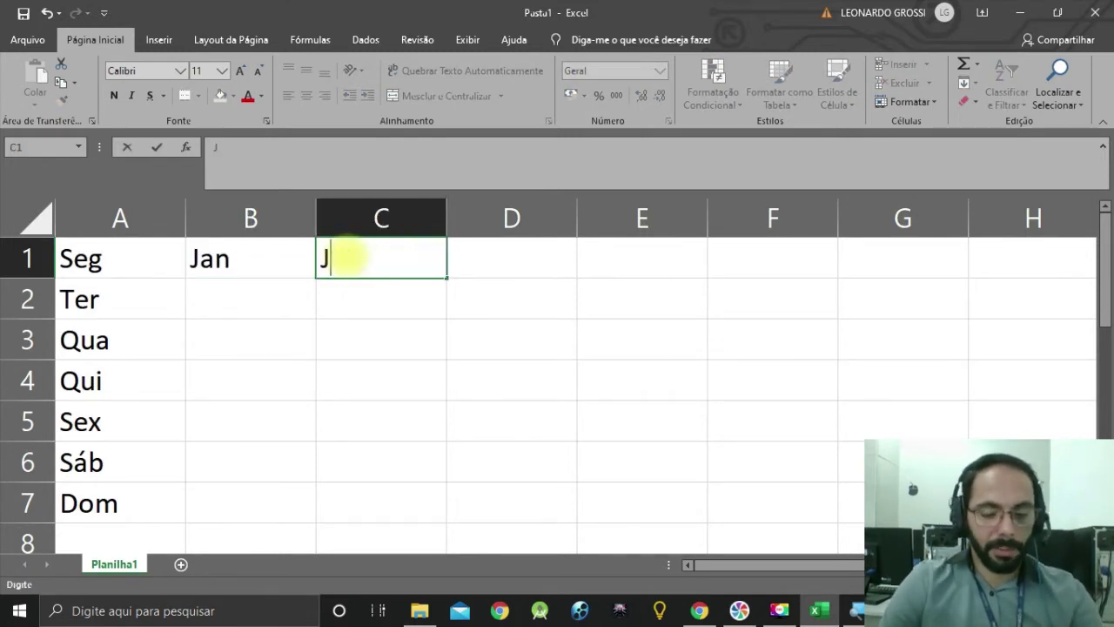
pyautogui.write('aneiro')
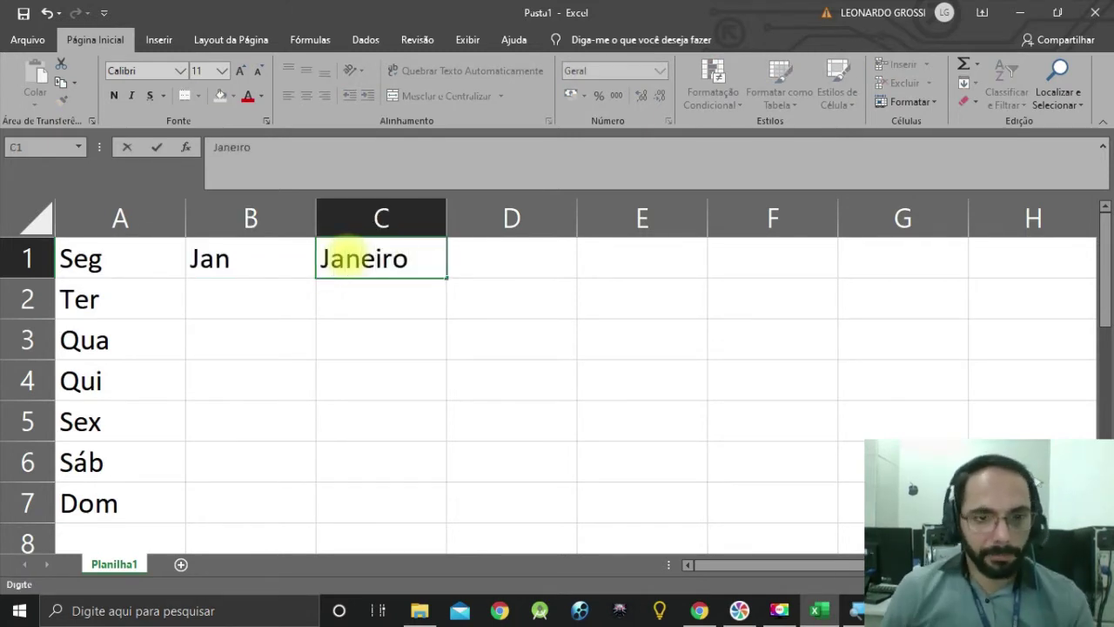
# Step: AutoFill the month series in columns B and C down to row 7, from "Jan" to "Jul" and "Janeiro" to "Julho"
pyautogui.click(258, 258)
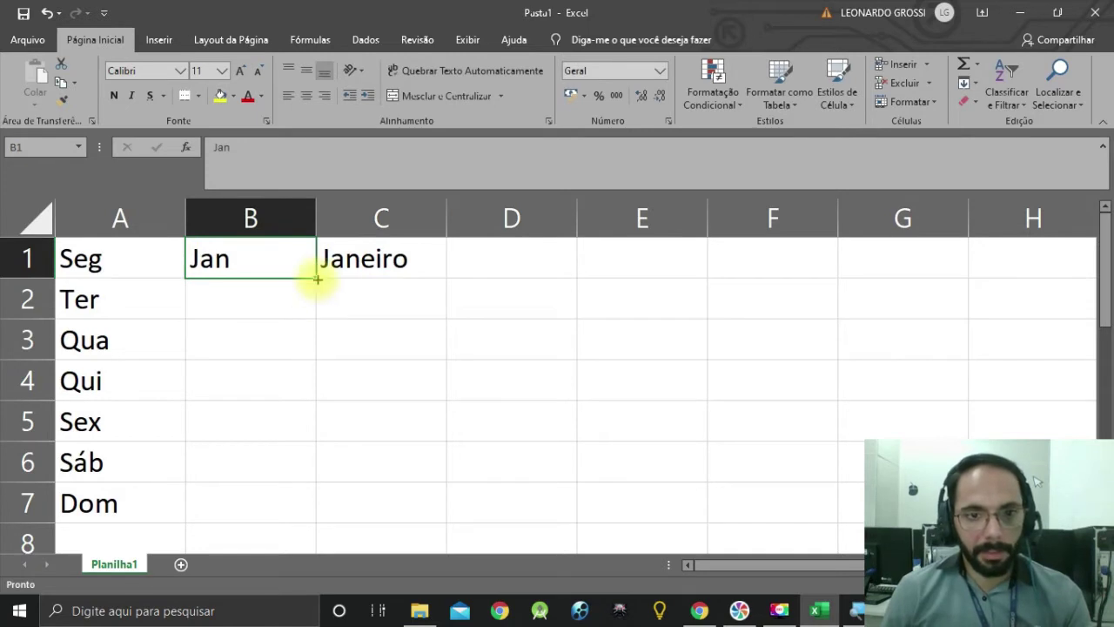
pyautogui.moveTo(317, 277); pyautogui.dragTo(316, 510)
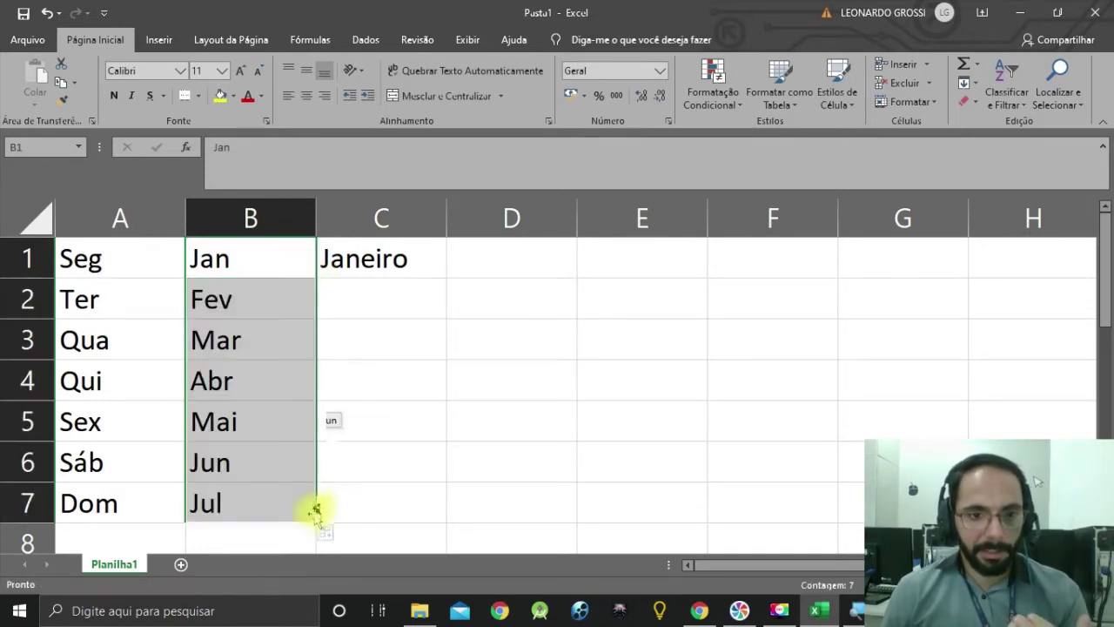
pyautogui.click(392, 272)
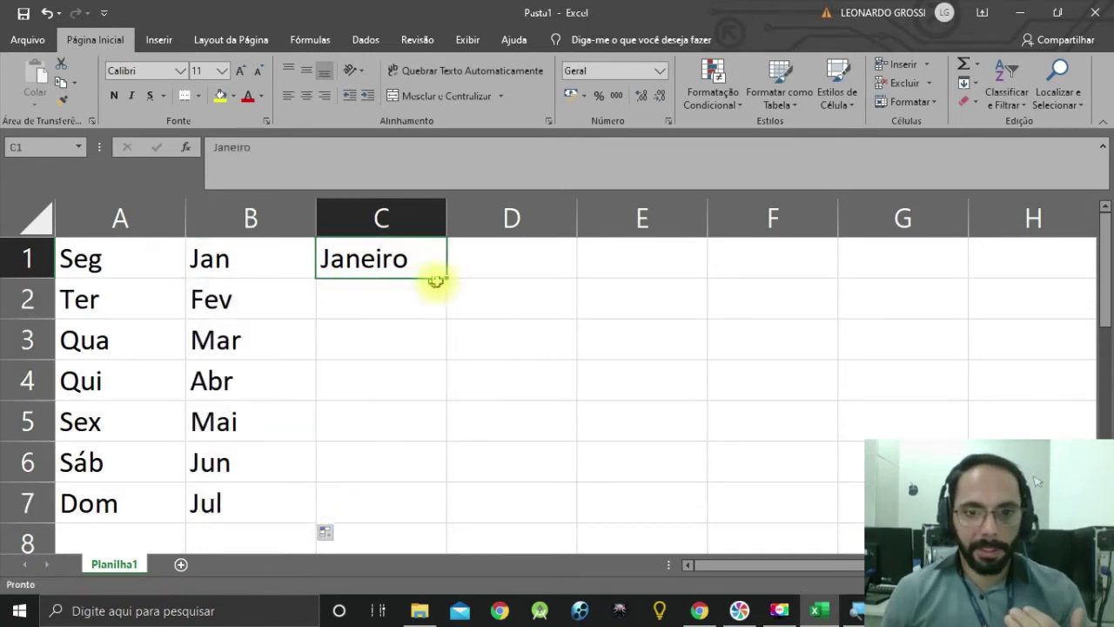
pyautogui.moveTo(447, 278); pyautogui.dragTo(442, 512)
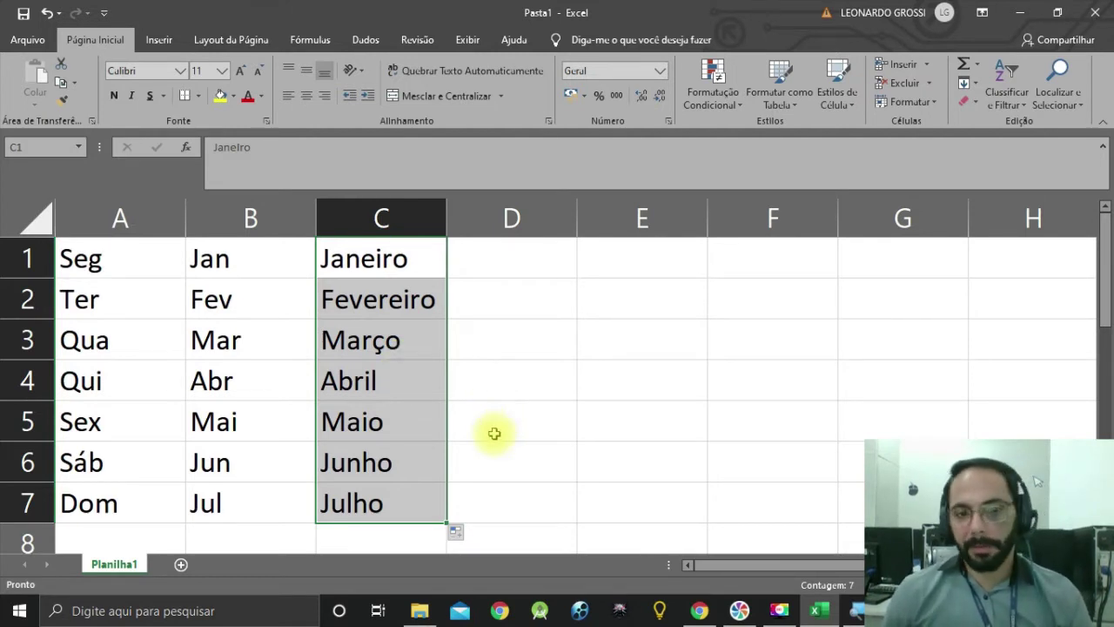
# Step: Enter 1 in cell D1 and AutoFill it down column D to D7
pyautogui.click(517, 264)
pyautogui.write('1')
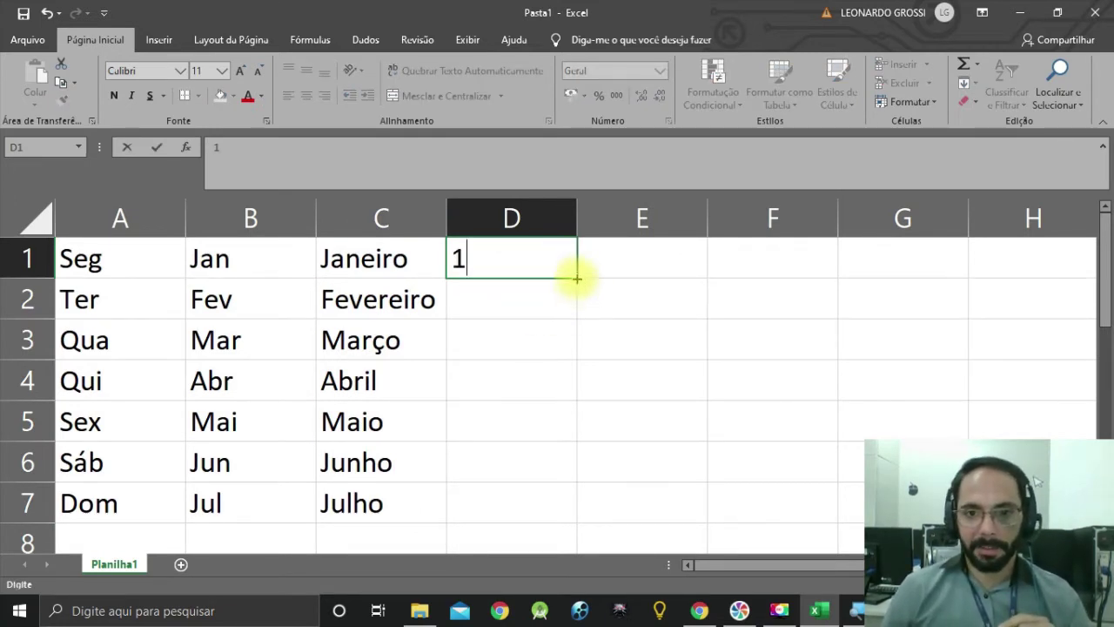
pyautogui.moveTo(577, 278); pyautogui.dragTo(577, 279)
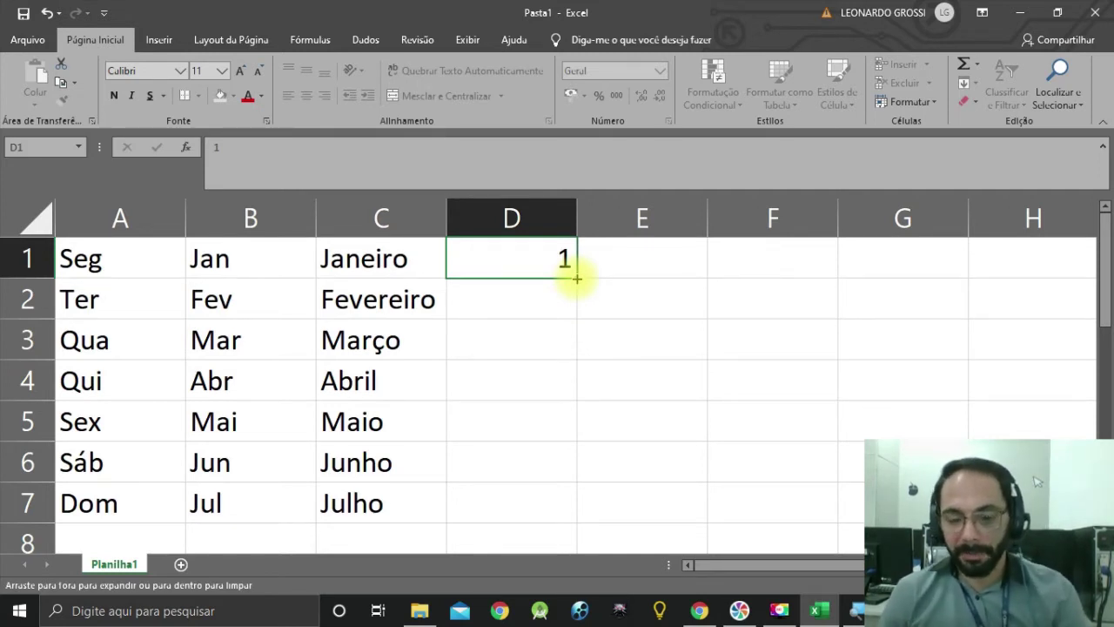
pyautogui.moveTo(578, 278); pyautogui.dragTo(568, 505)
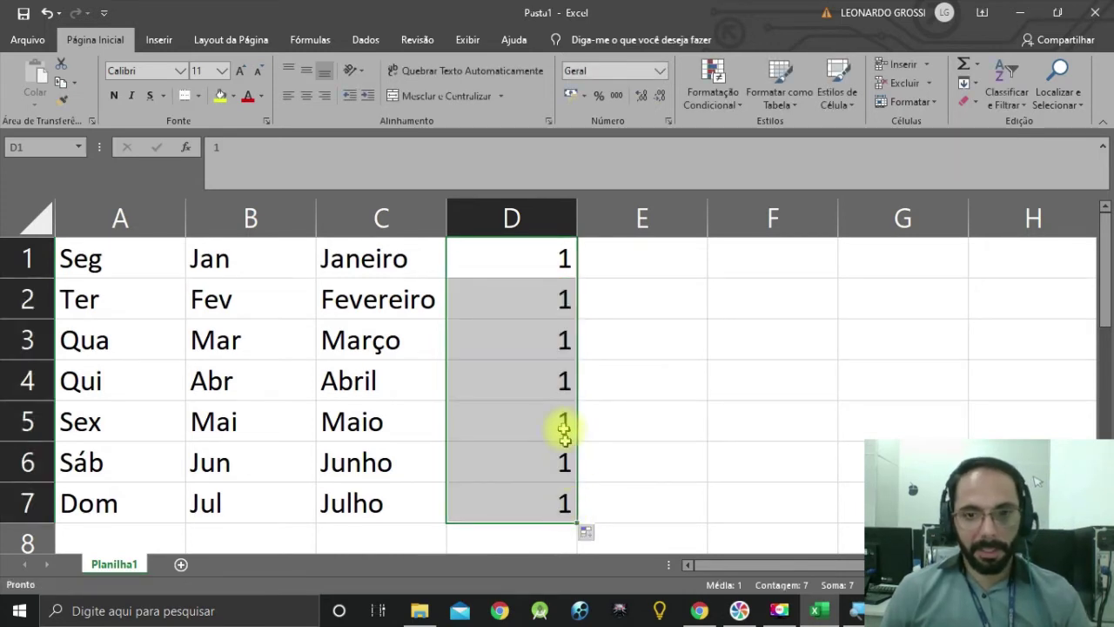
# Step: Go through cells D1 to D7 one by one to review the filled values in column D
pyautogui.click(518, 263)
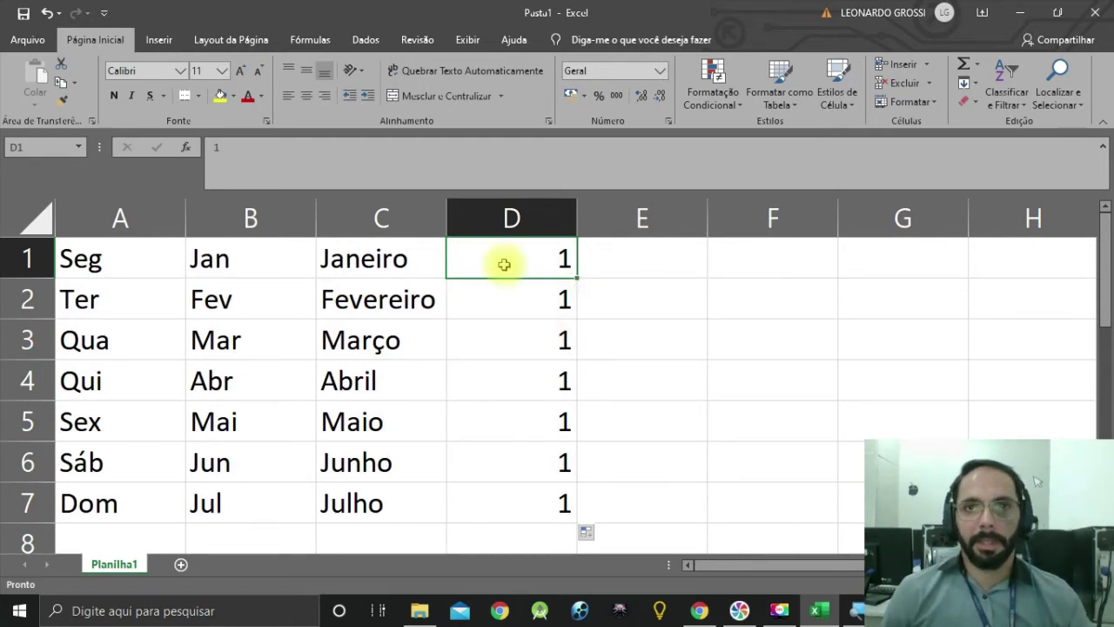
pyautogui.click(542, 301)
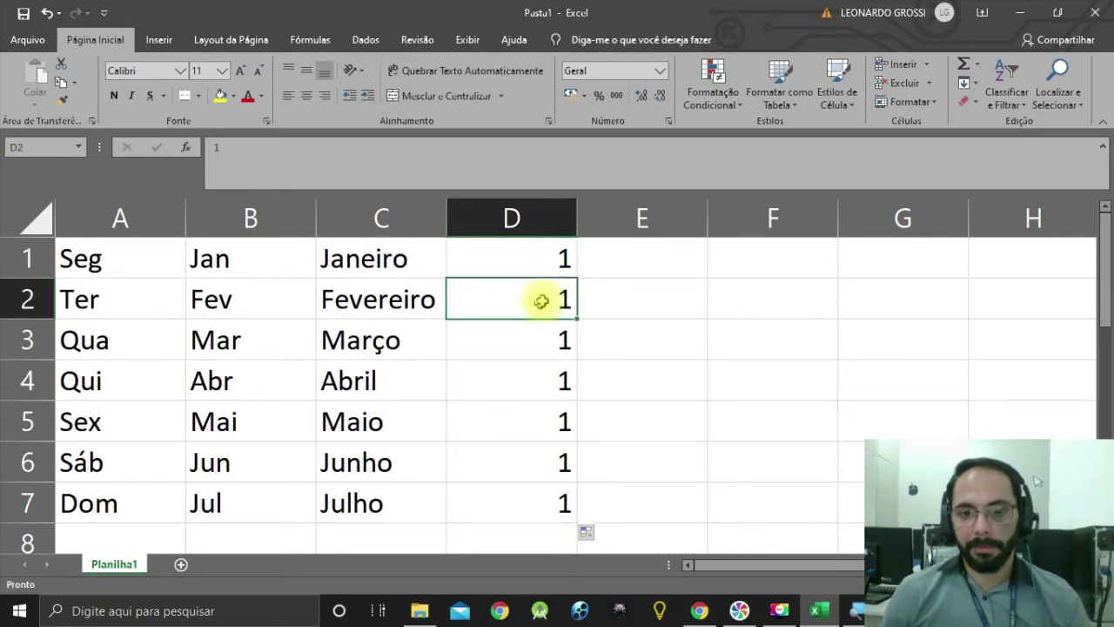
pyautogui.click(519, 339)
pyautogui.click(541, 389)
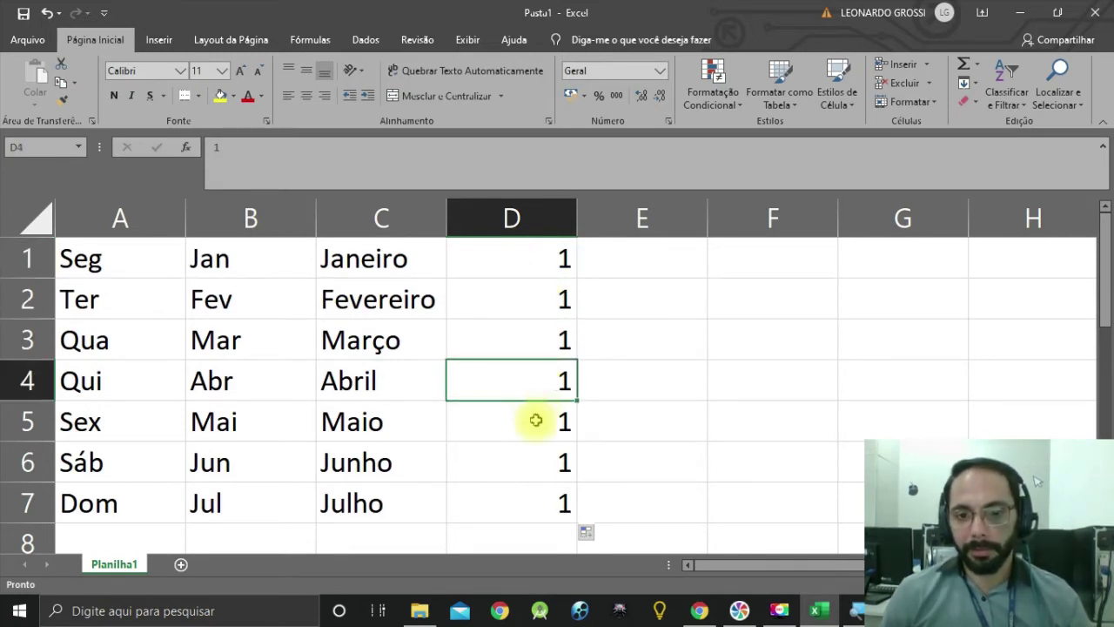
pyautogui.click(531, 433)
pyautogui.click(530, 465)
pyautogui.click(531, 497)
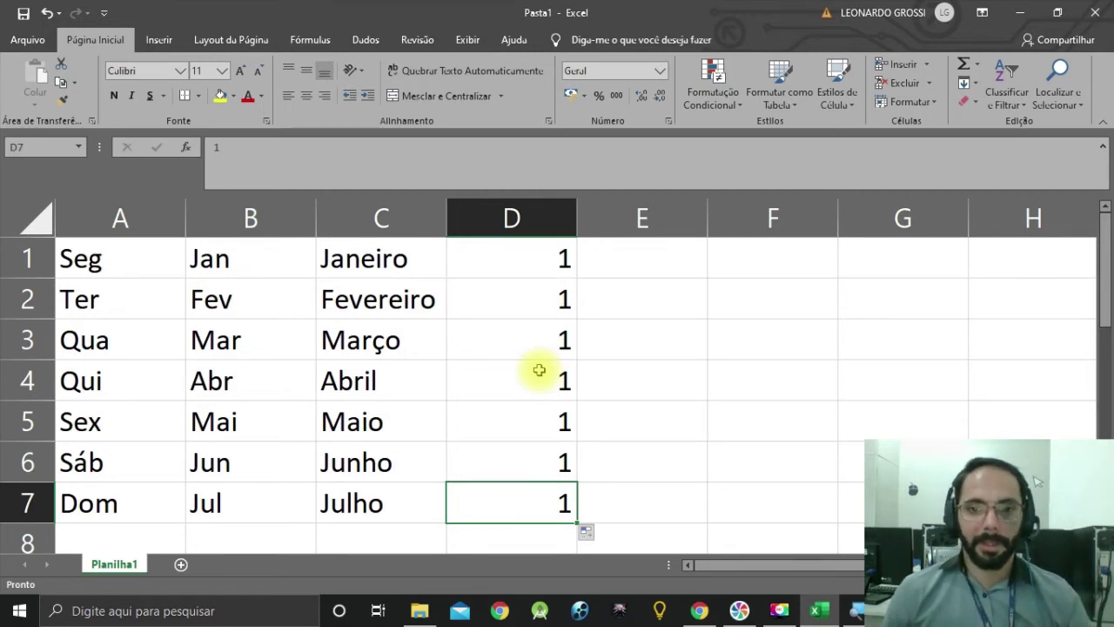
# Step: Enter 1 in cell E1 and 2 in cell E2 as the start of a number series
pyautogui.click(642, 261)
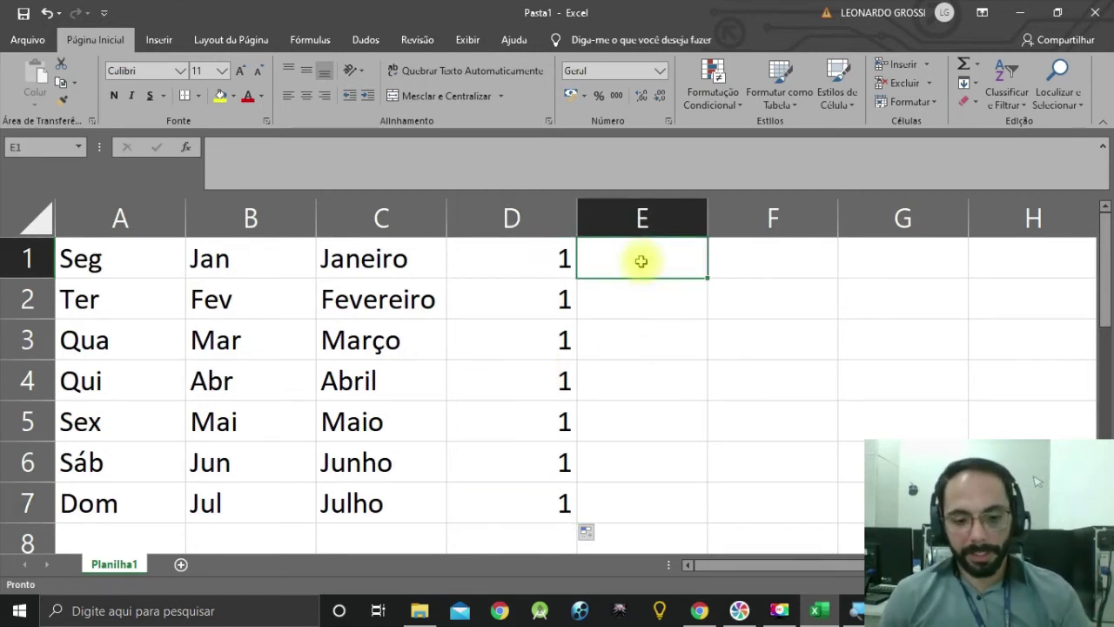
pyautogui.write('1')
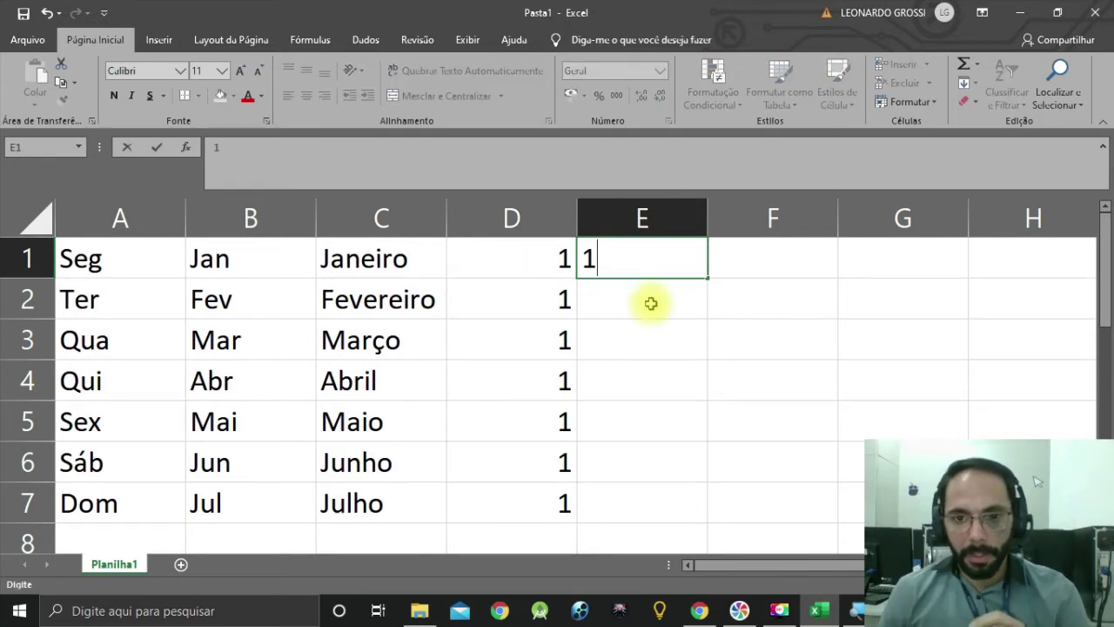
pyautogui.press('Return')
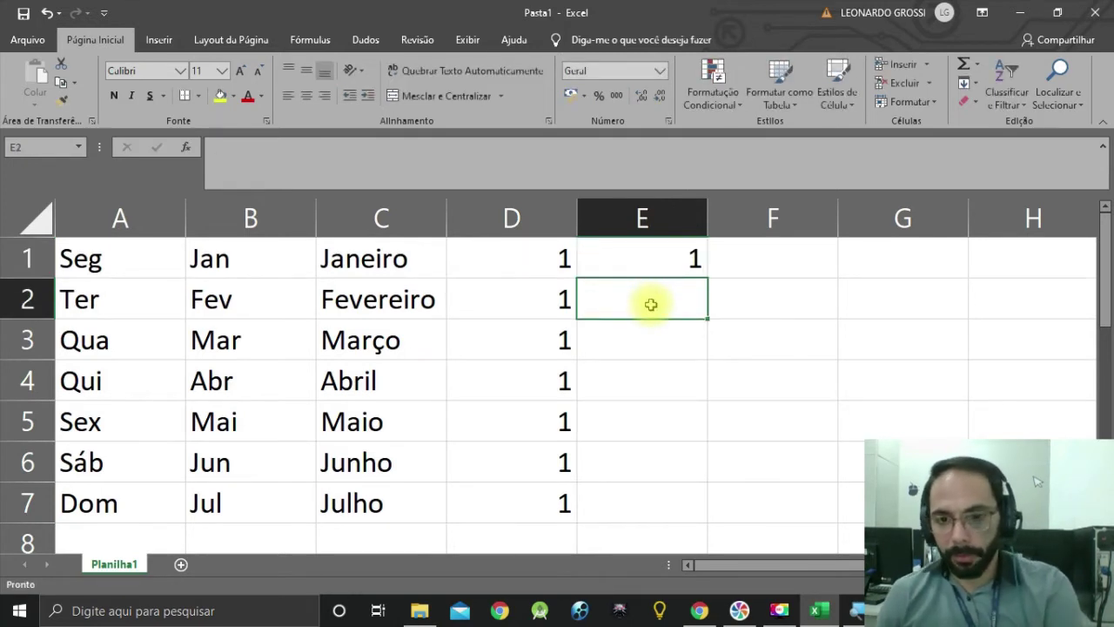
pyautogui.write('2')
pyautogui.press('Return')
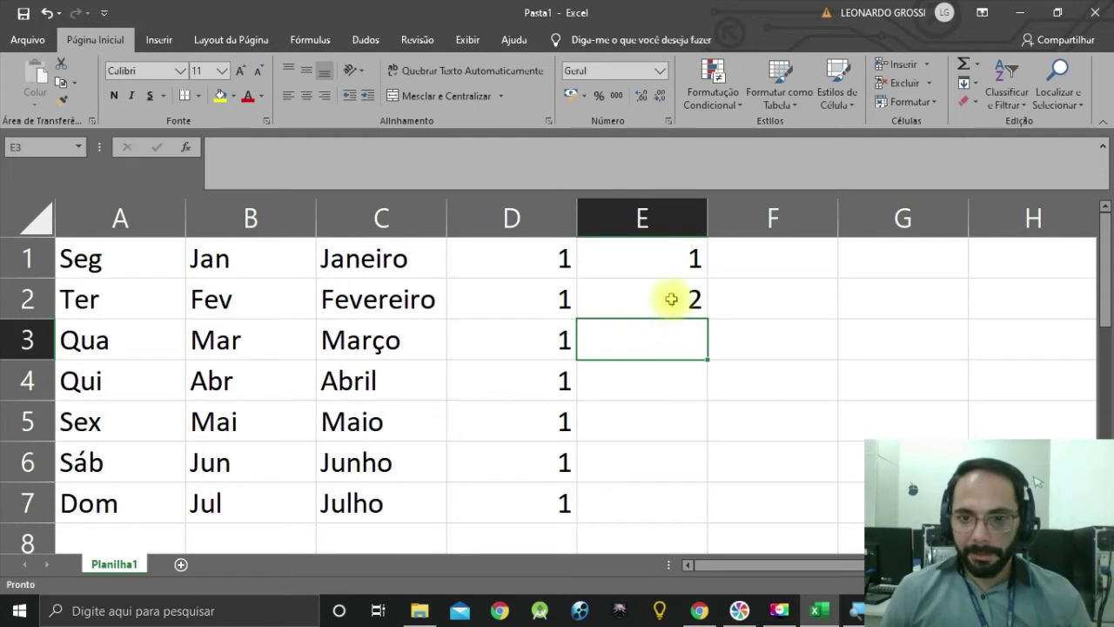
# Step: Try to AutoFill column E from cell E2 alone down to E4, and clear the filled cells E3:E4
pyautogui.click(671, 299)
pyautogui.moveTo(707, 319); pyautogui.dragTo(710, 400)
pyautogui.click(710, 447)
pyautogui.moveTo(671, 353); pyautogui.dragTo(666, 366)
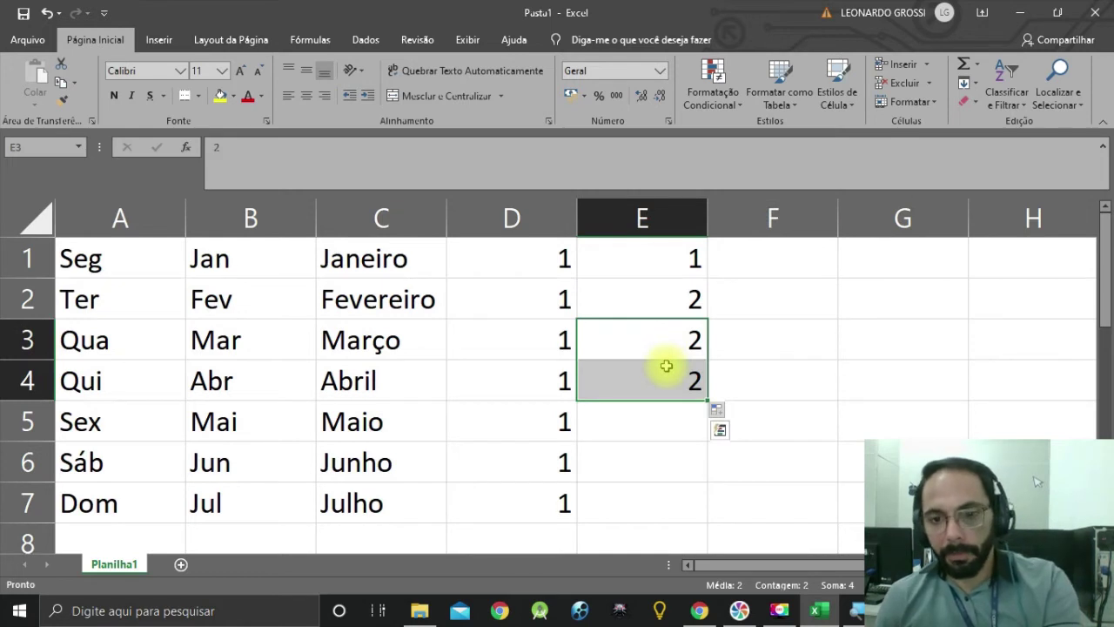
pyautogui.press('Delete')
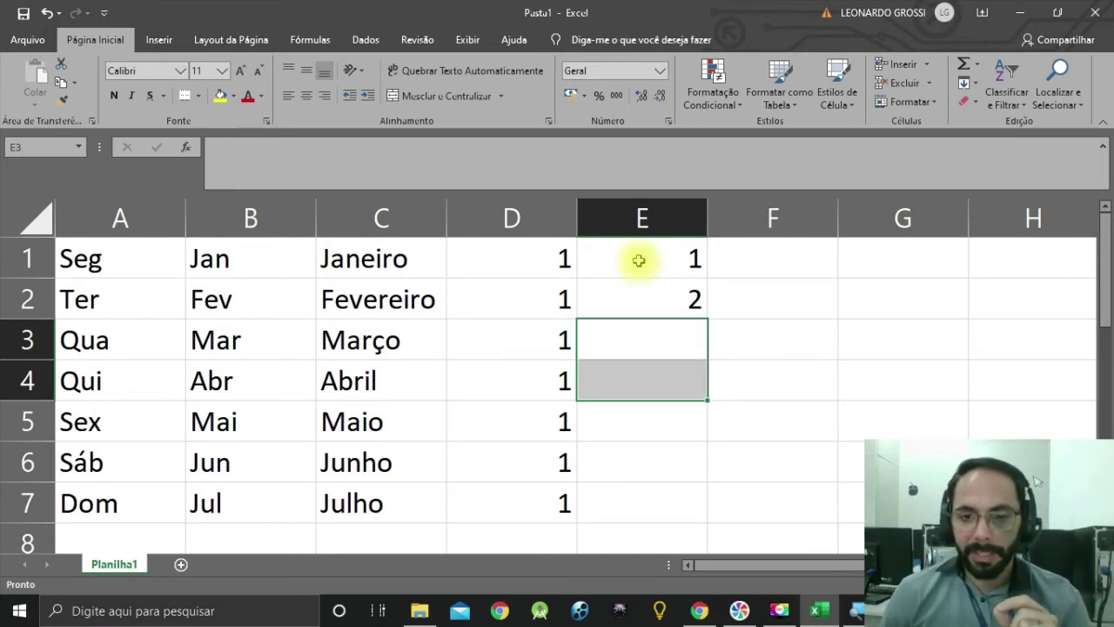
# Step: AutoFill the number series from the starting pair E1:E2 down to 7 in E7, and reselect that pair
pyautogui.moveTo(639, 261); pyautogui.dragTo(642, 294)
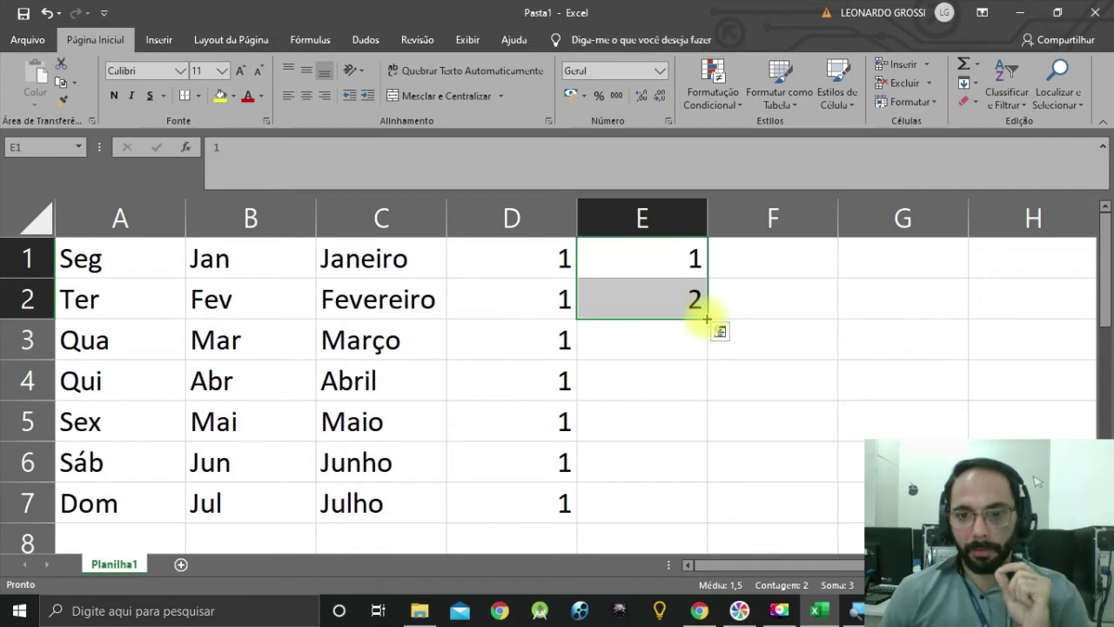
pyautogui.moveTo(707, 318); pyautogui.dragTo(703, 505)
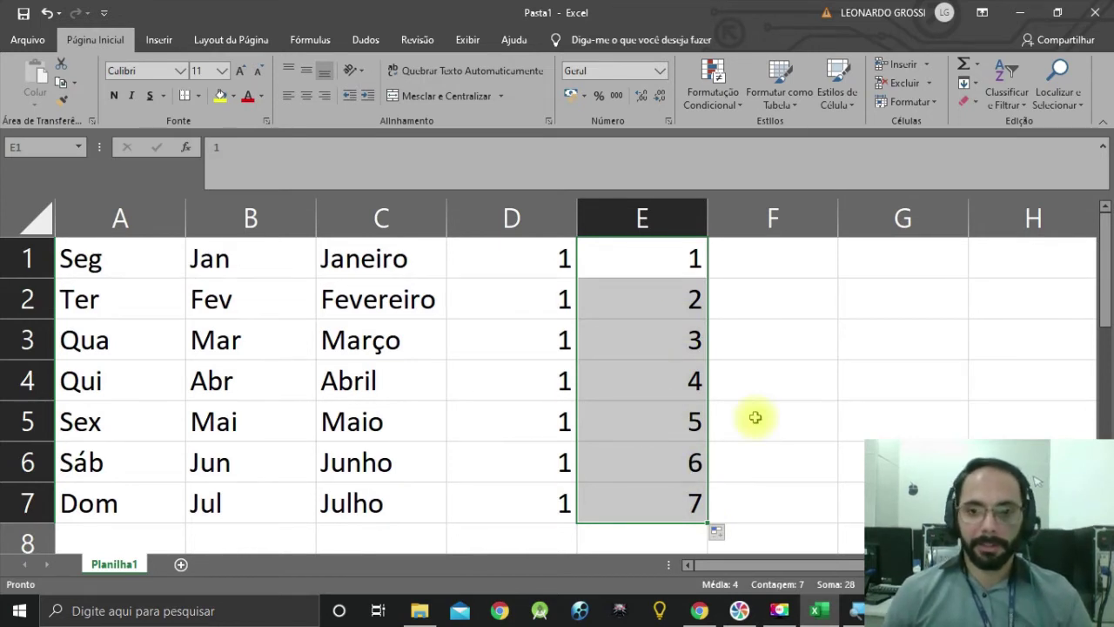
pyautogui.click(657, 269)
pyautogui.moveTo(657, 269); pyautogui.dragTo(659, 290)
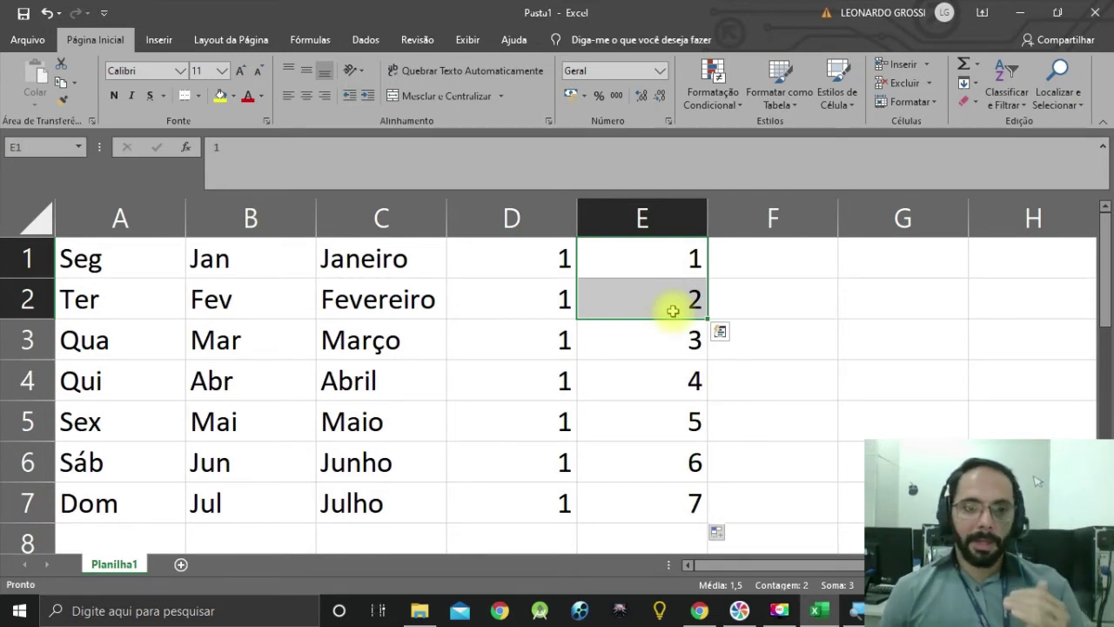
# Step: Enter 2 in F1 and 4 in F2, and AutoFill the even-number series down to 14 in F7
pyautogui.click(783, 269)
pyautogui.write('2')
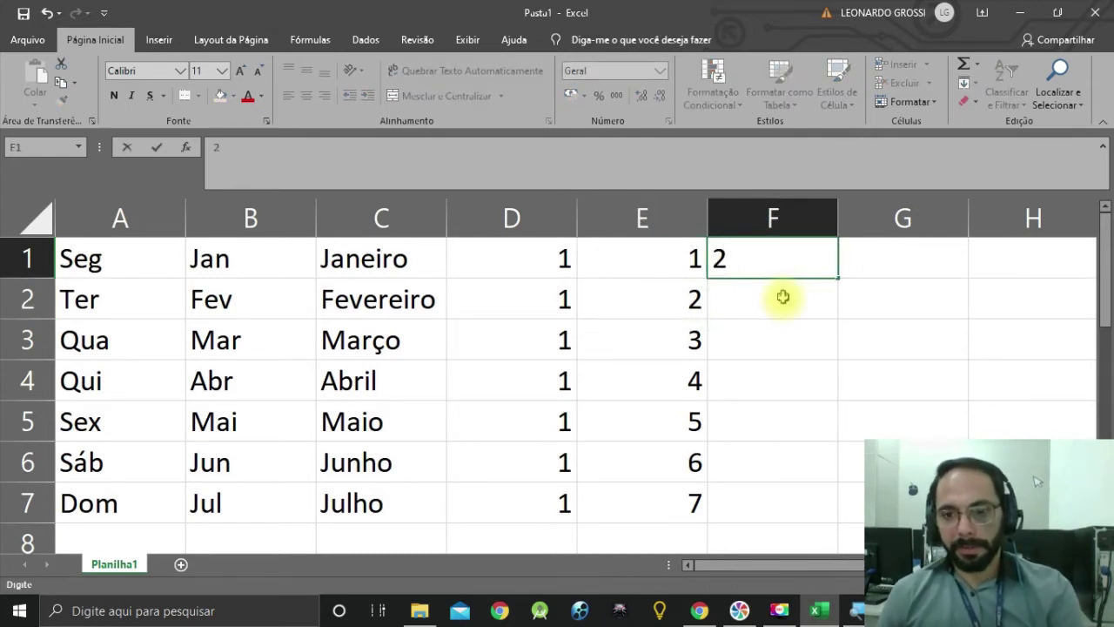
pyautogui.press('Return')
pyautogui.write('4')
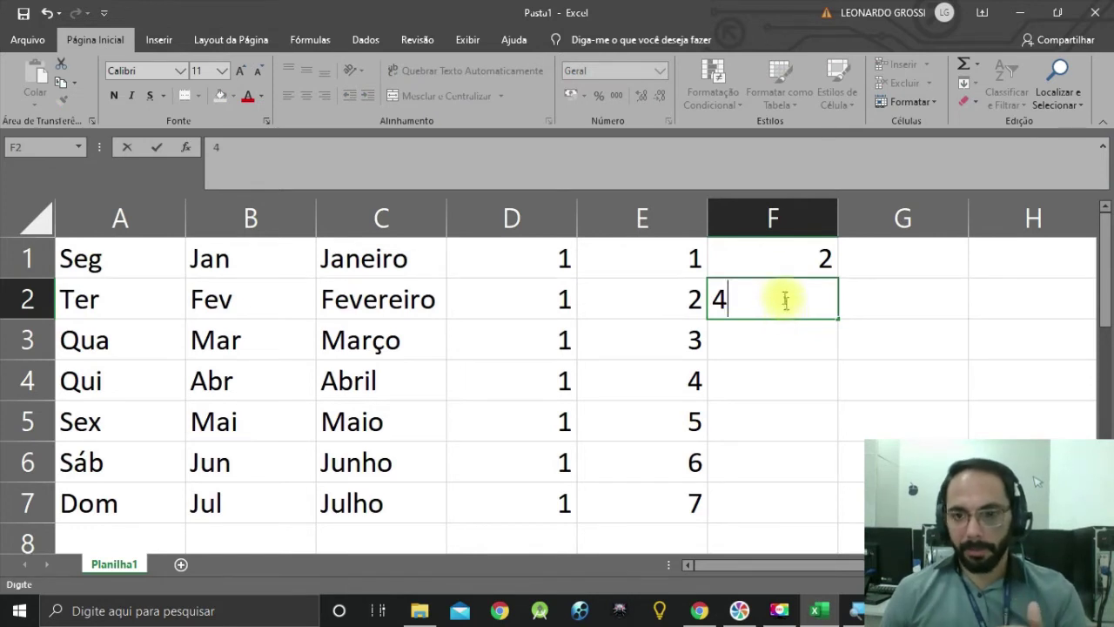
pyautogui.click(778, 263)
pyautogui.moveTo(777, 263); pyautogui.dragTo(783, 300)
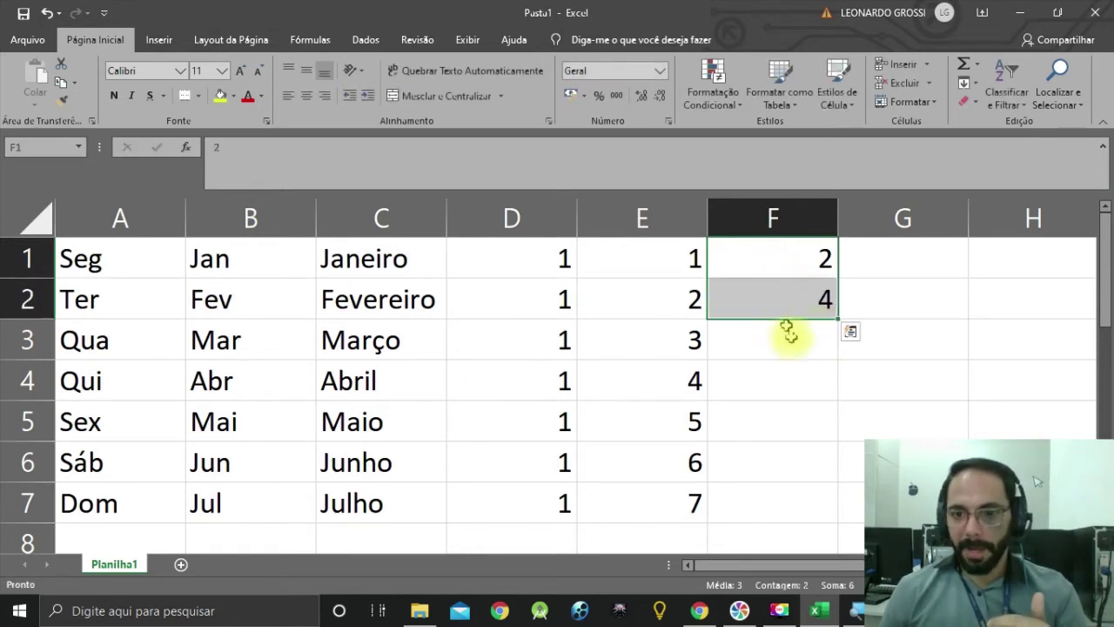
pyautogui.moveTo(839, 319); pyautogui.dragTo(837, 511)
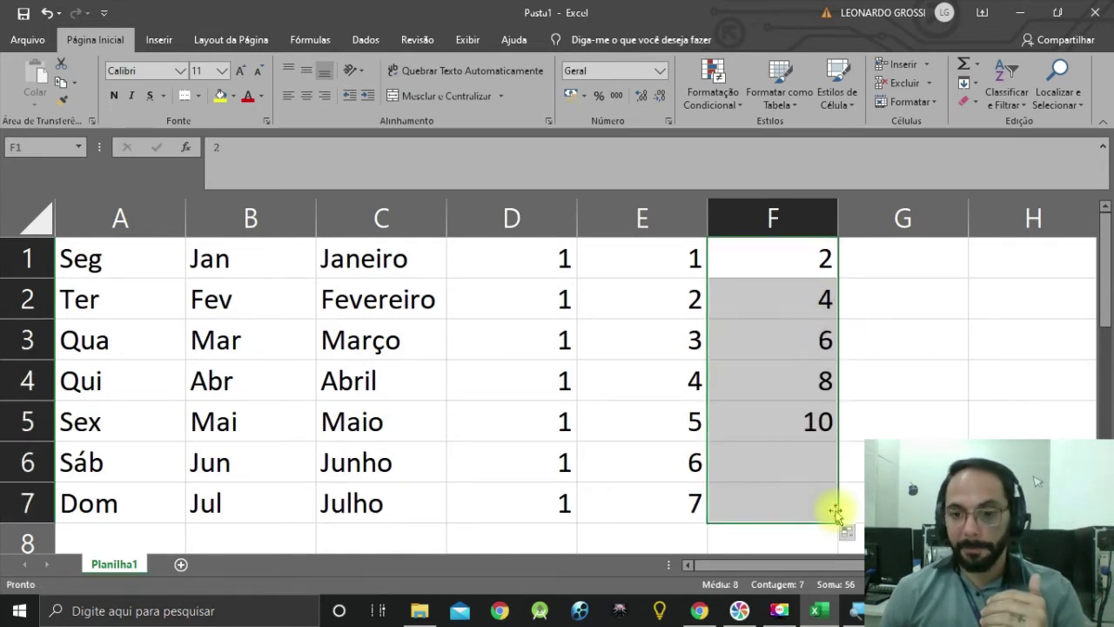
# Step: Review the filled values F3 to F7 and compare the starting pairs E1:E2 and F1:F2 that set each increment
pyautogui.click(812, 341)
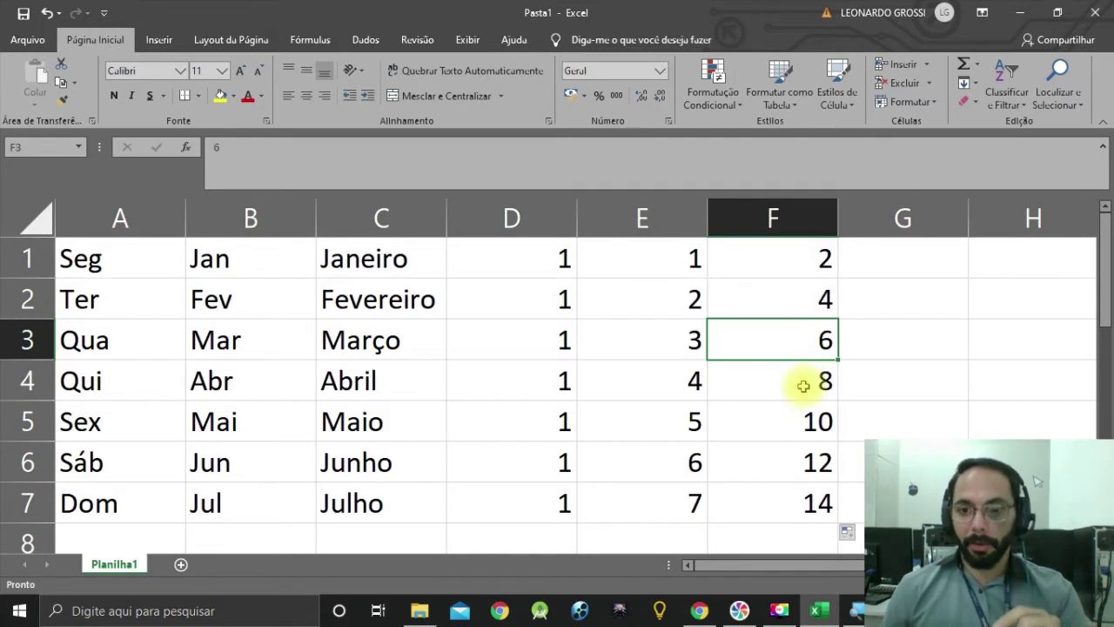
pyautogui.click(801, 387)
pyautogui.click(788, 422)
pyautogui.click(786, 459)
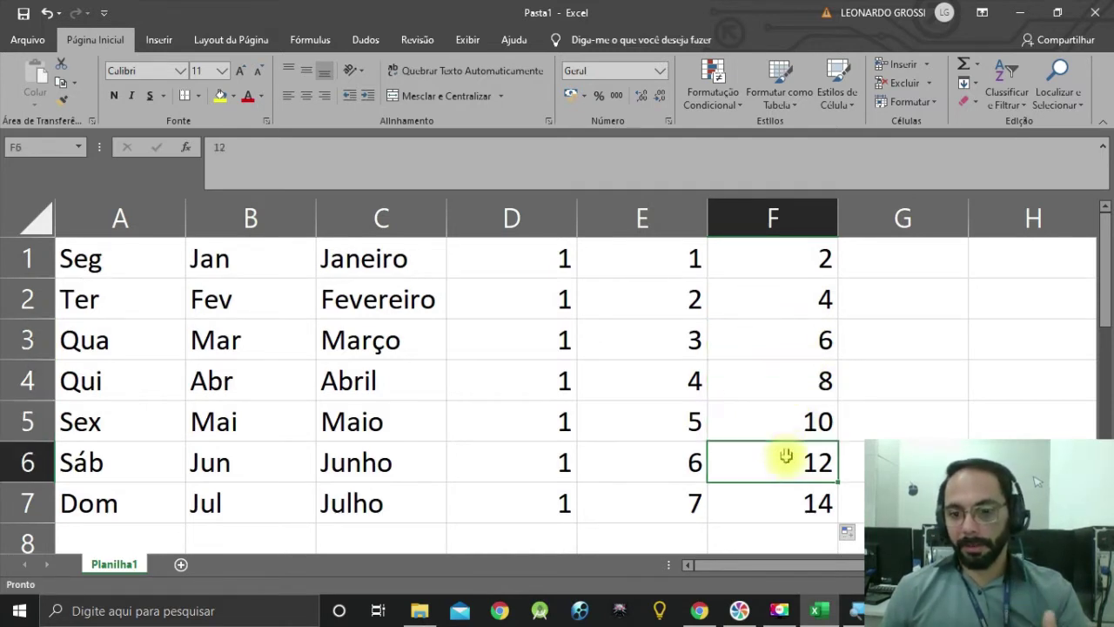
pyautogui.click(786, 501)
pyautogui.moveTo(787, 261); pyautogui.dragTo(787, 284)
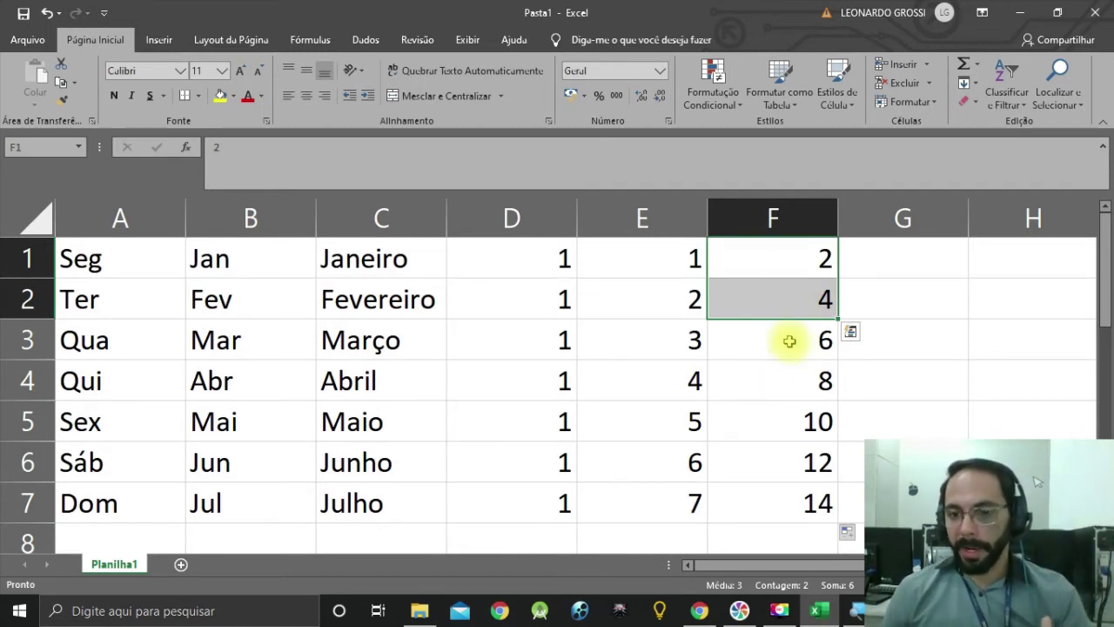
pyautogui.click(787, 343)
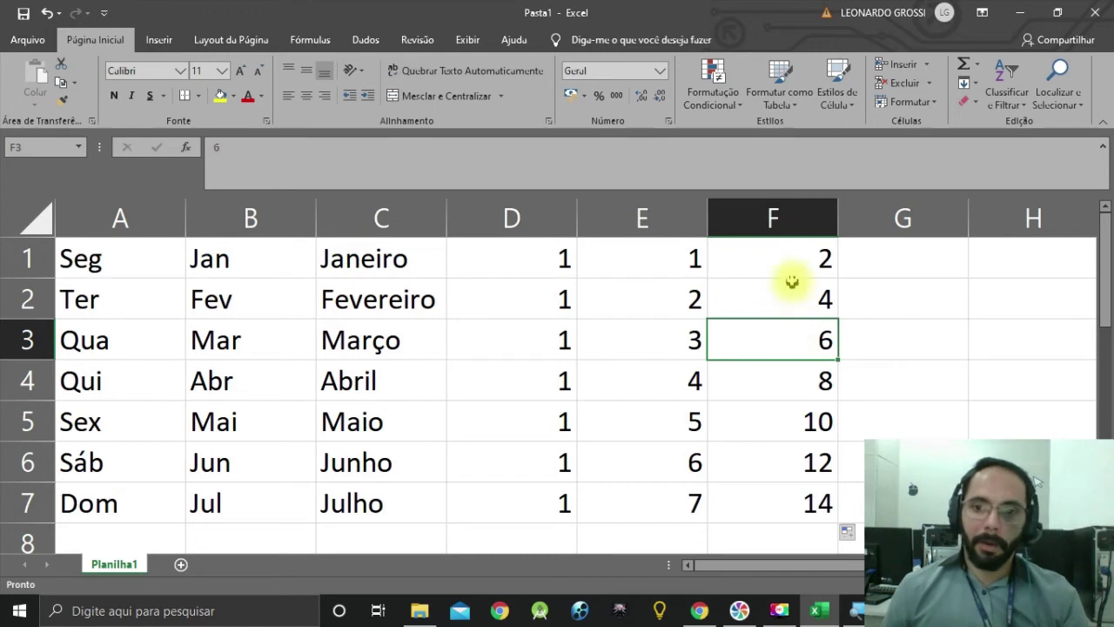
pyautogui.moveTo(786, 259); pyautogui.dragTo(799, 300)
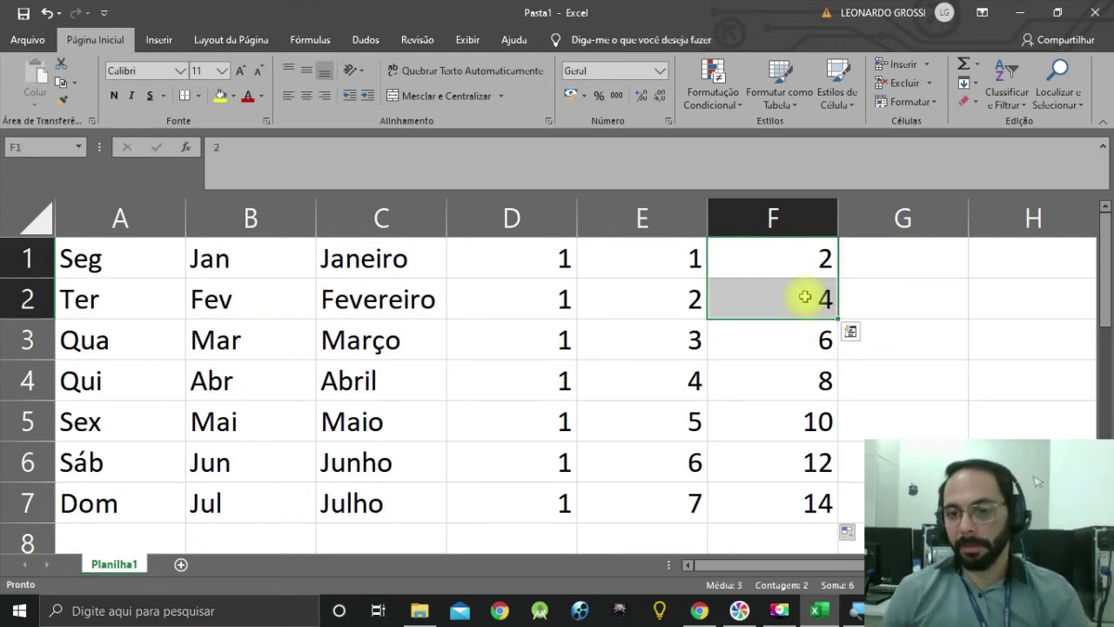
pyautogui.moveTo(671, 256); pyautogui.dragTo(674, 293)
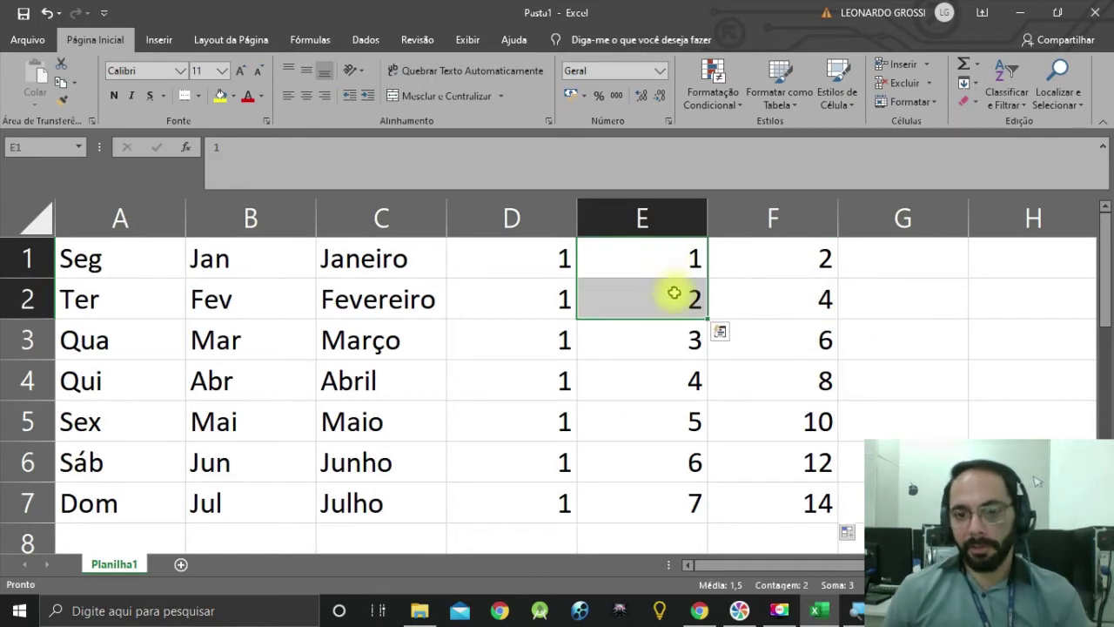
pyautogui.moveTo(763, 261); pyautogui.dragTo(766, 287)
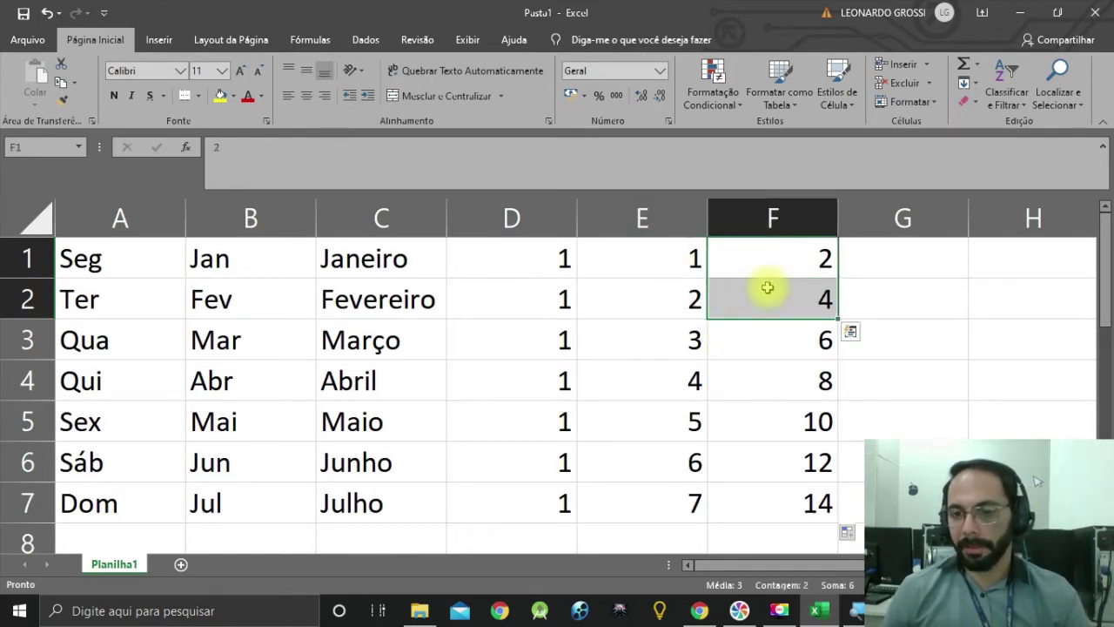
# Step: Enter the ordinal "1º" in cell G1 and AutoFill the series down to "7º" in G7
pyautogui.click(887, 267)
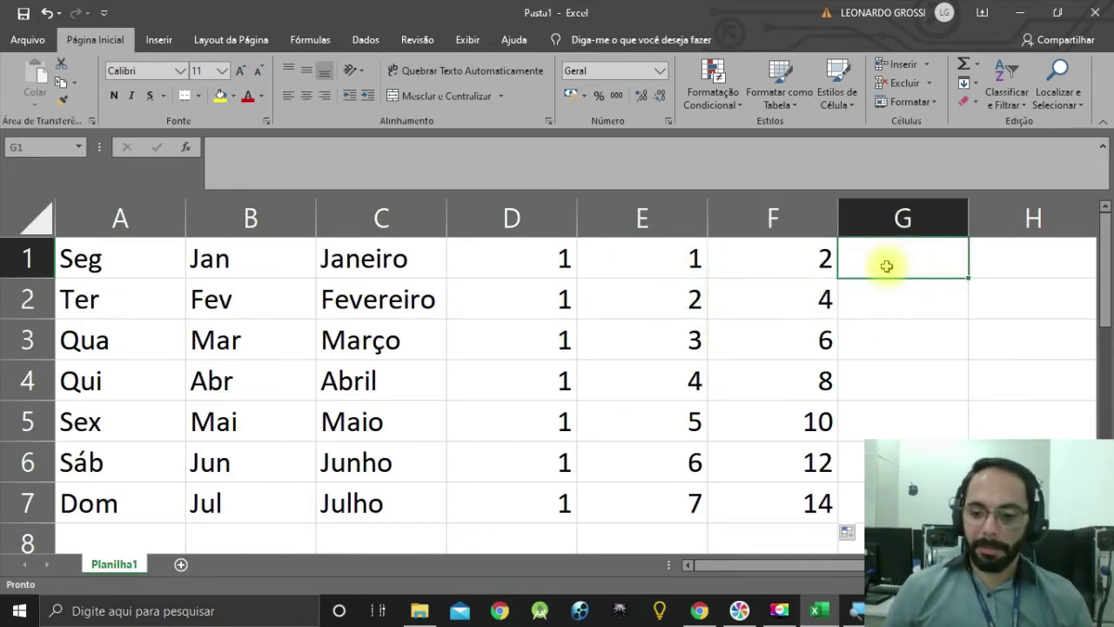
pyautogui.write('1º')
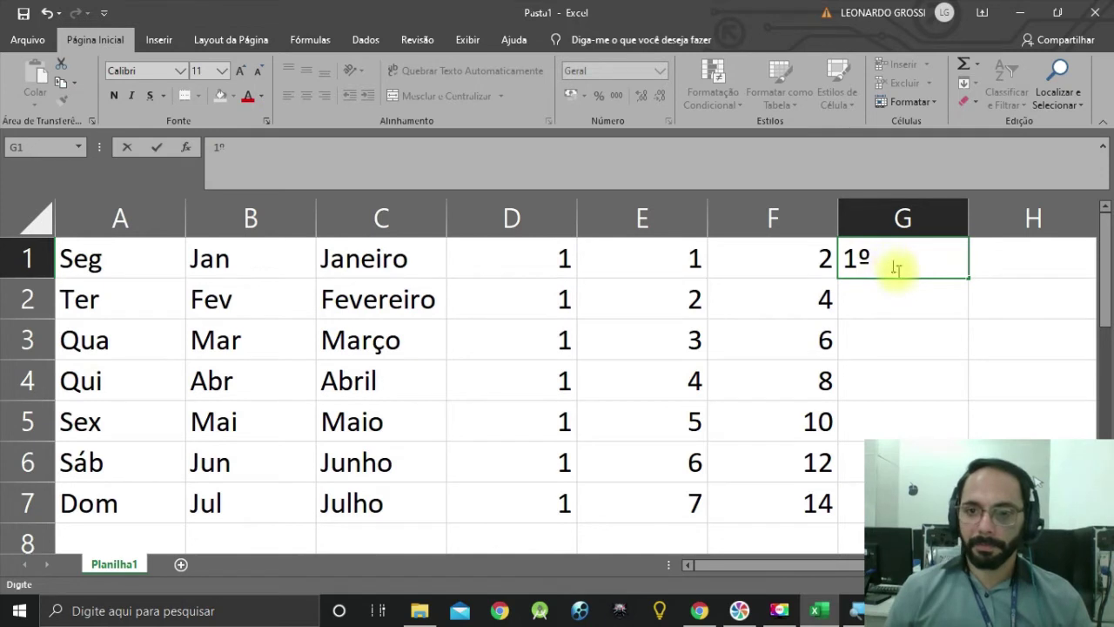
pyautogui.moveTo(859, 259); pyautogui.dragTo(869, 271)
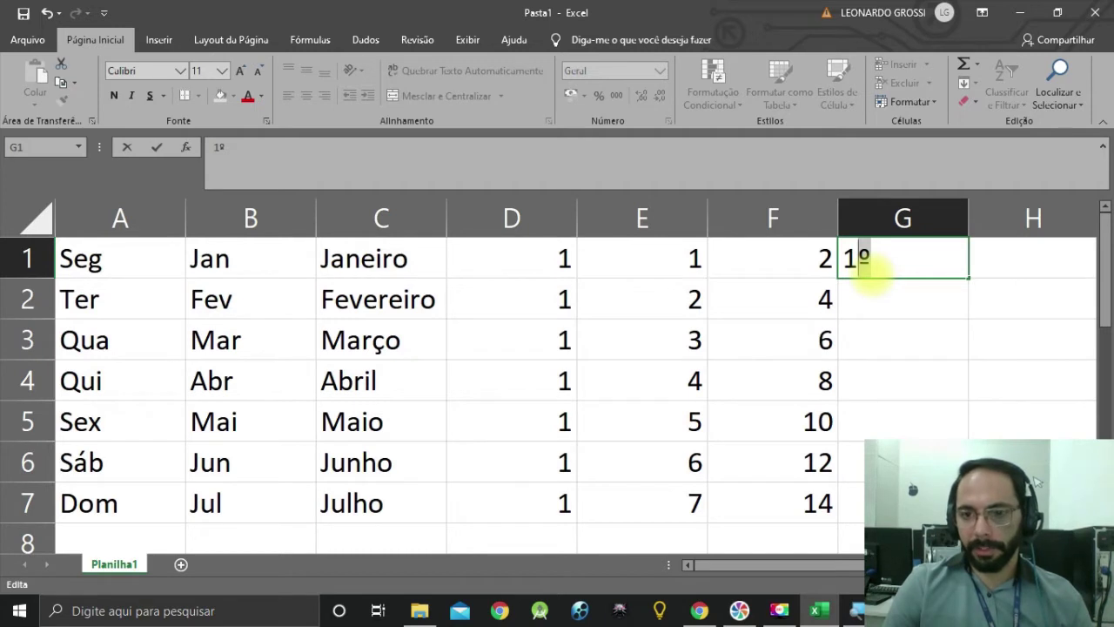
pyautogui.moveTo(970, 278); pyautogui.dragTo(970, 504)
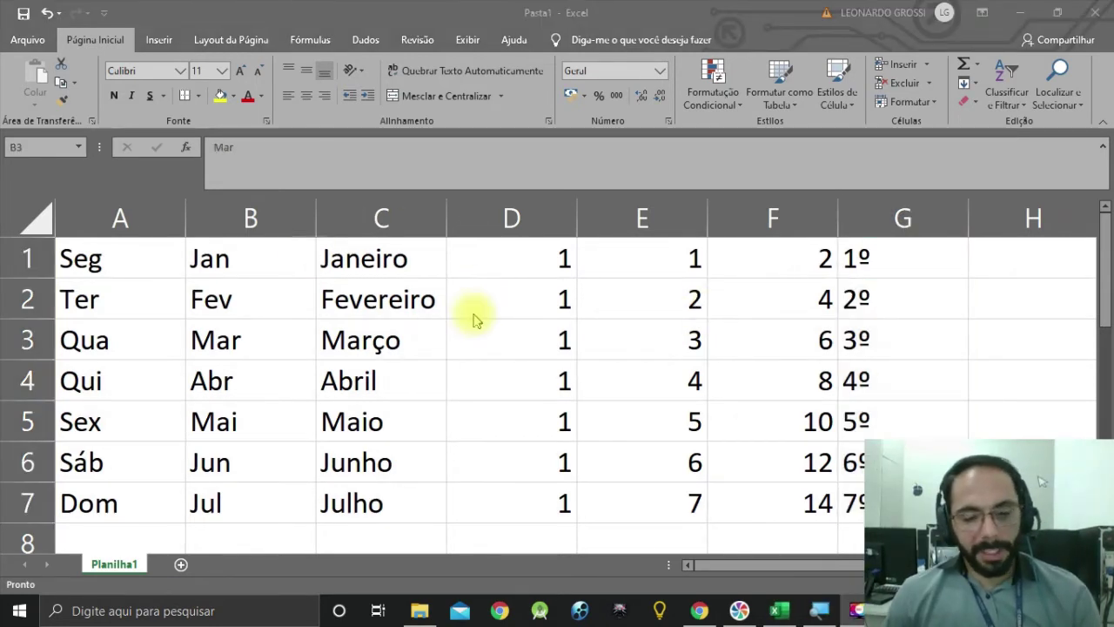
# Step: Clear the contents of the entire worksheet, and undo the deletion
pyautogui.click(40, 224)
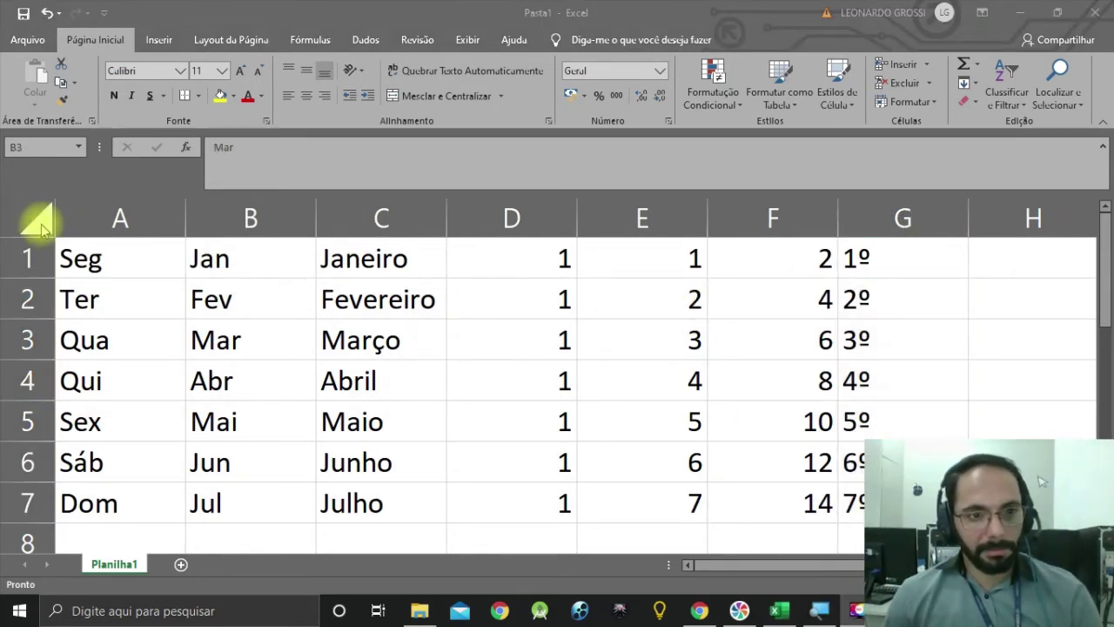
pyautogui.click(40, 224)
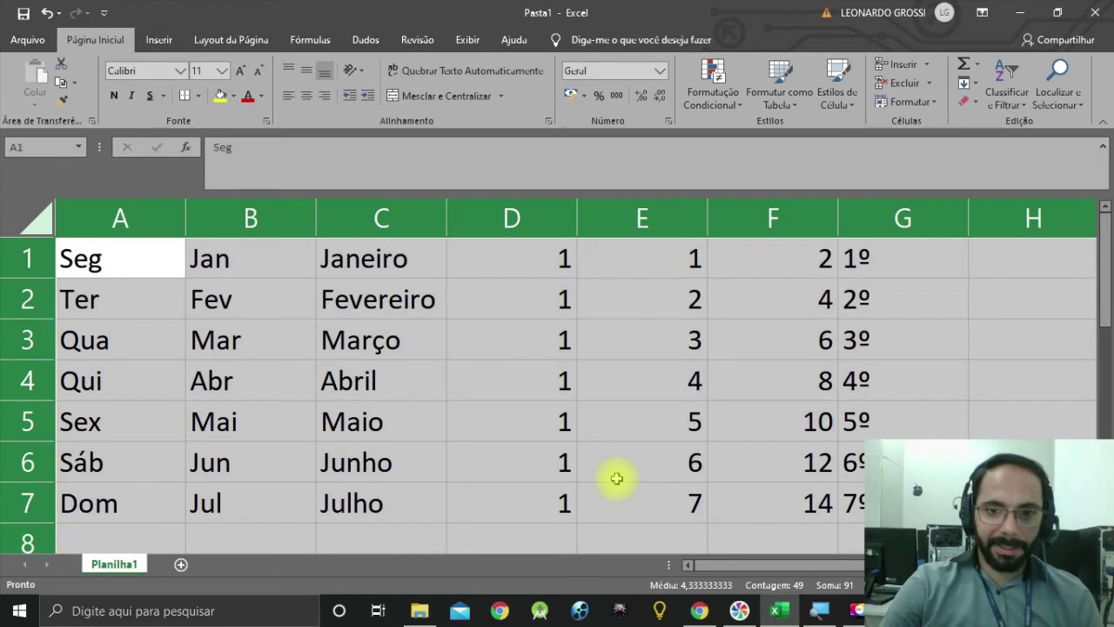
pyautogui.press('Delete')
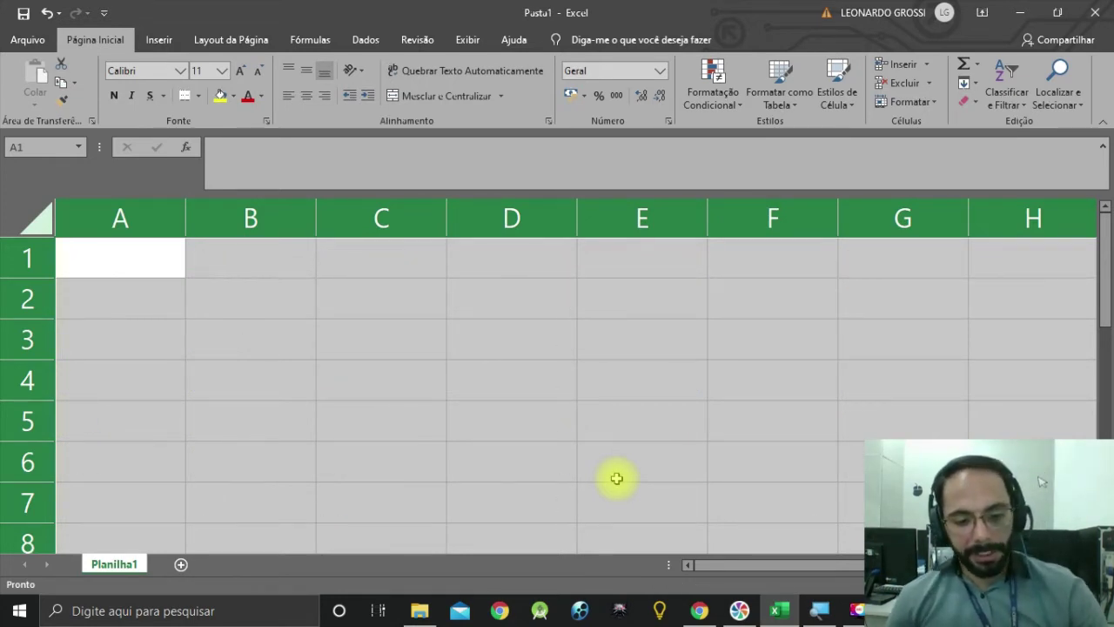
pyautogui.hotkey('ctrl', 'z')
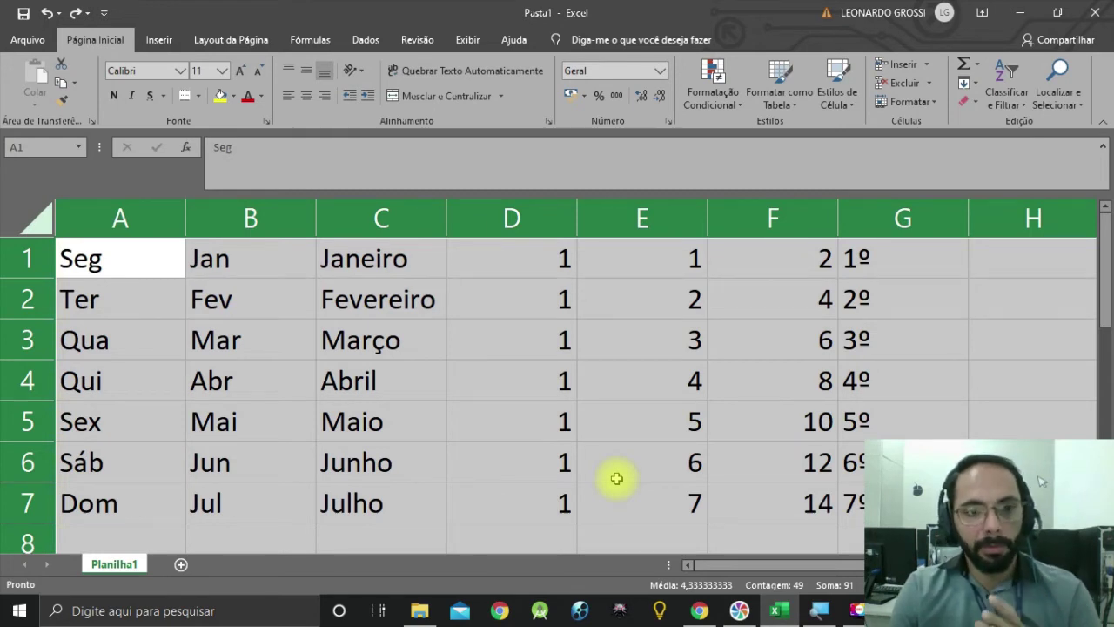
pyautogui.press('F2')
pyautogui.press('BackSpace')
pyautogui.press('BackSpace')
pyautogui.press('BackSpace')
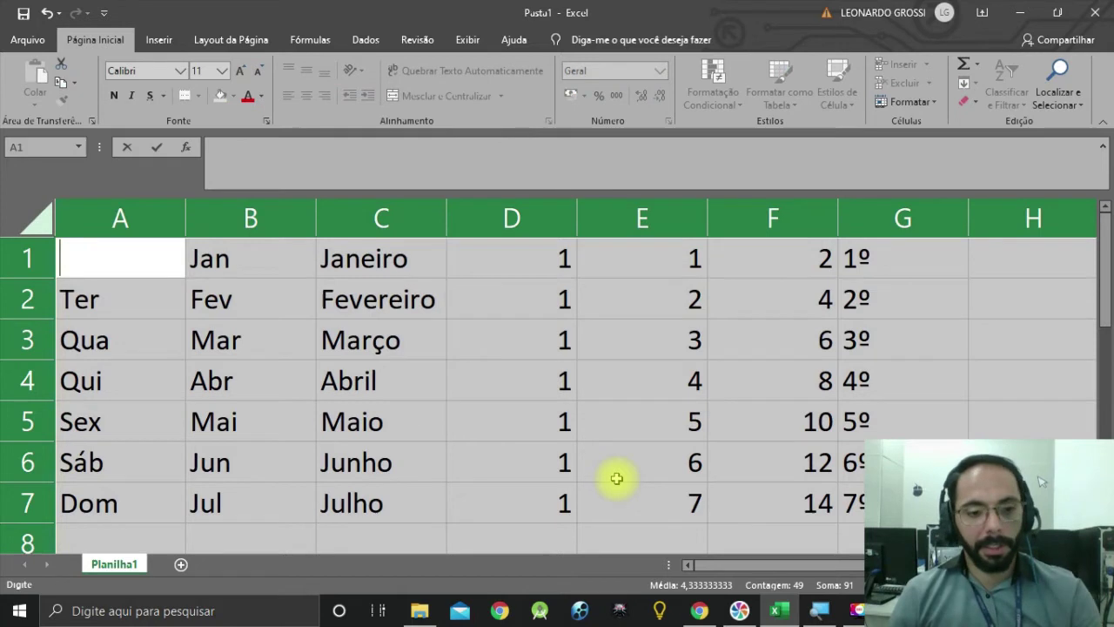
pyautogui.press('Escape')
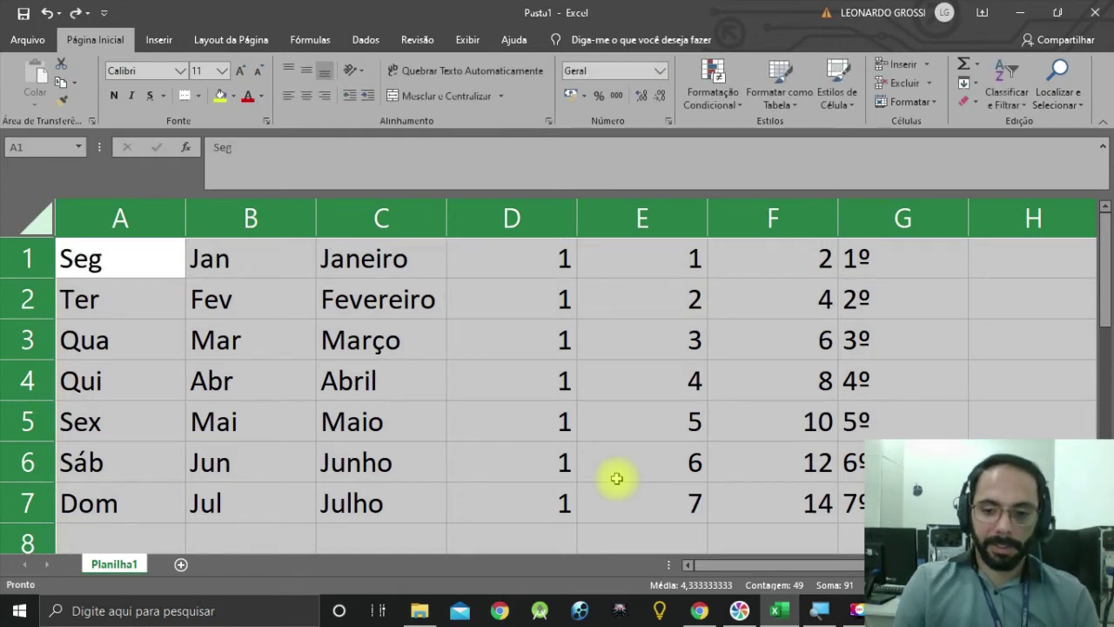
# Step: Delete the contents of the whole selected sheet, undo the deletion, and clear everything with Clear All (Limpar Tudo)
pyautogui.press('Delete')
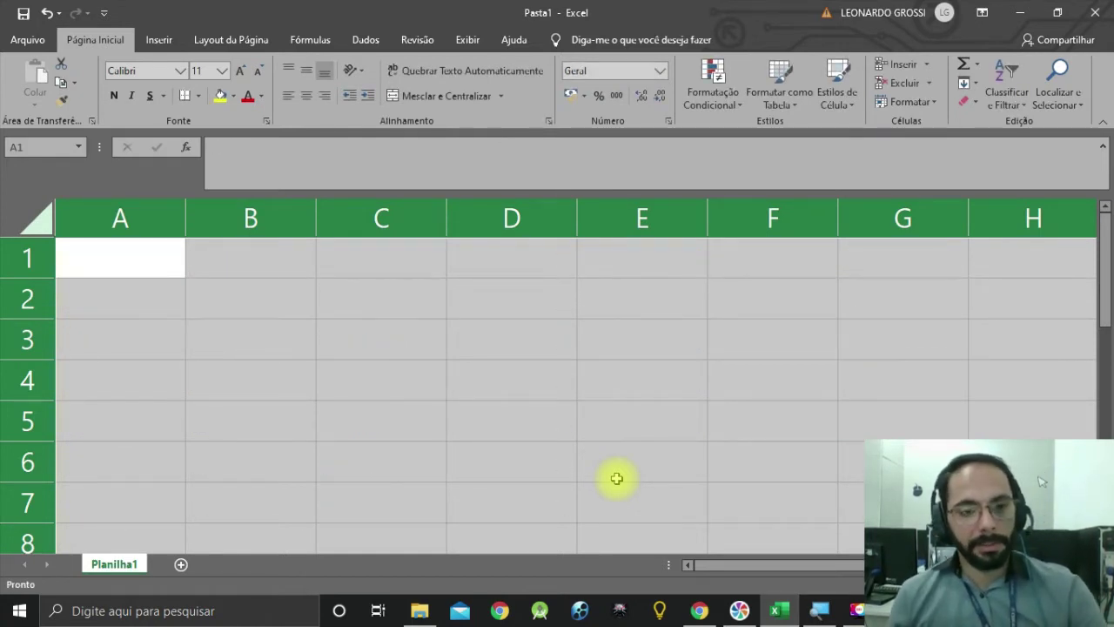
pyautogui.hotkey('ctrl', 'z')
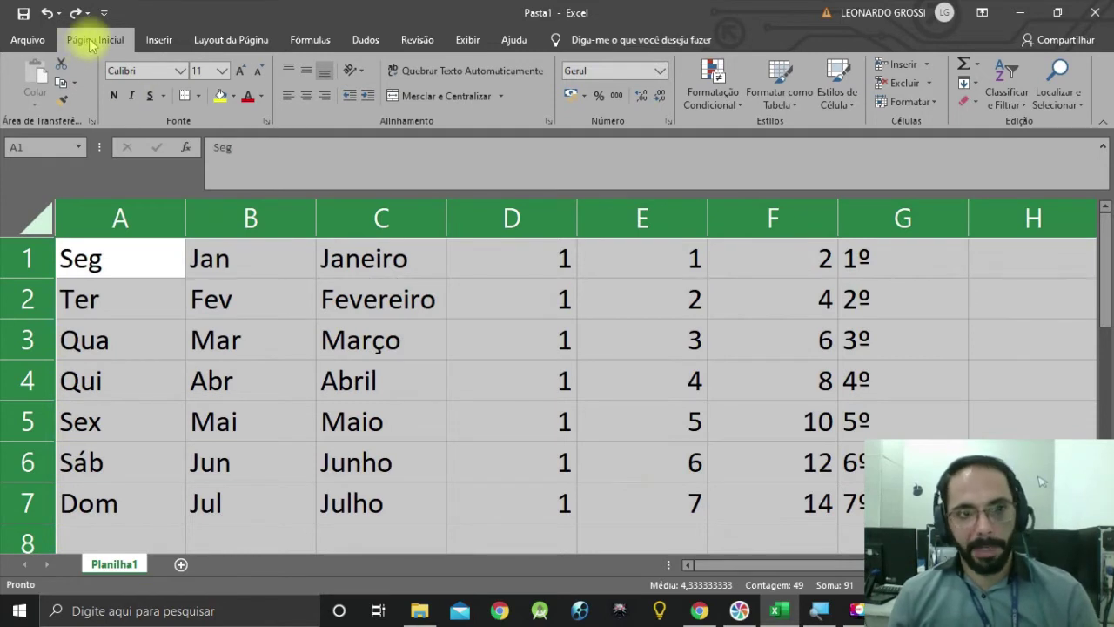
pyautogui.click(976, 107)
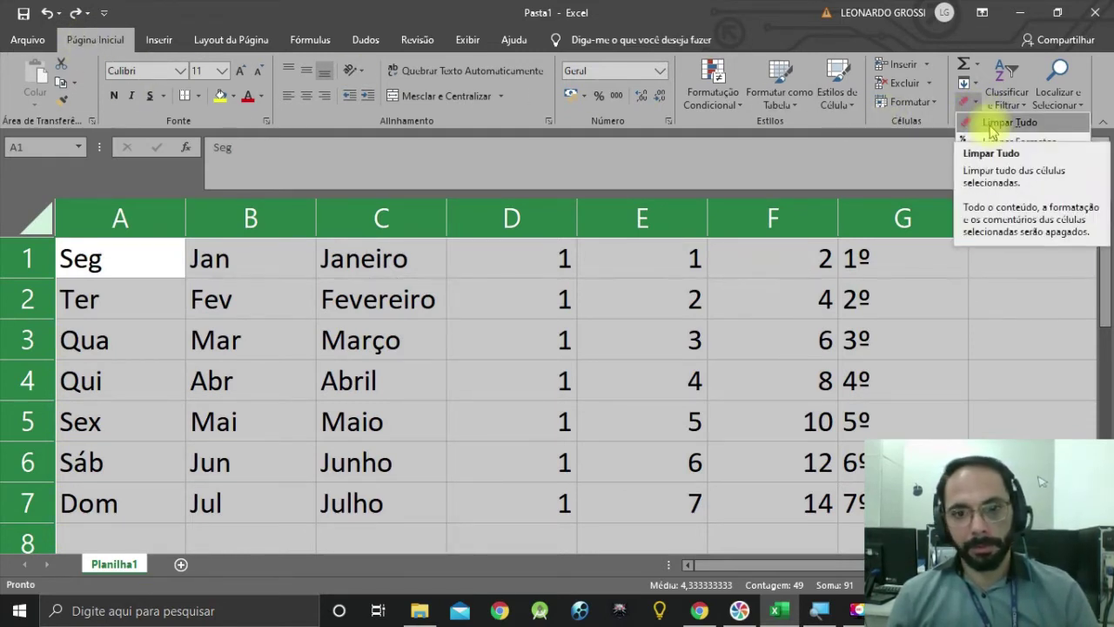
pyautogui.click(992, 124)
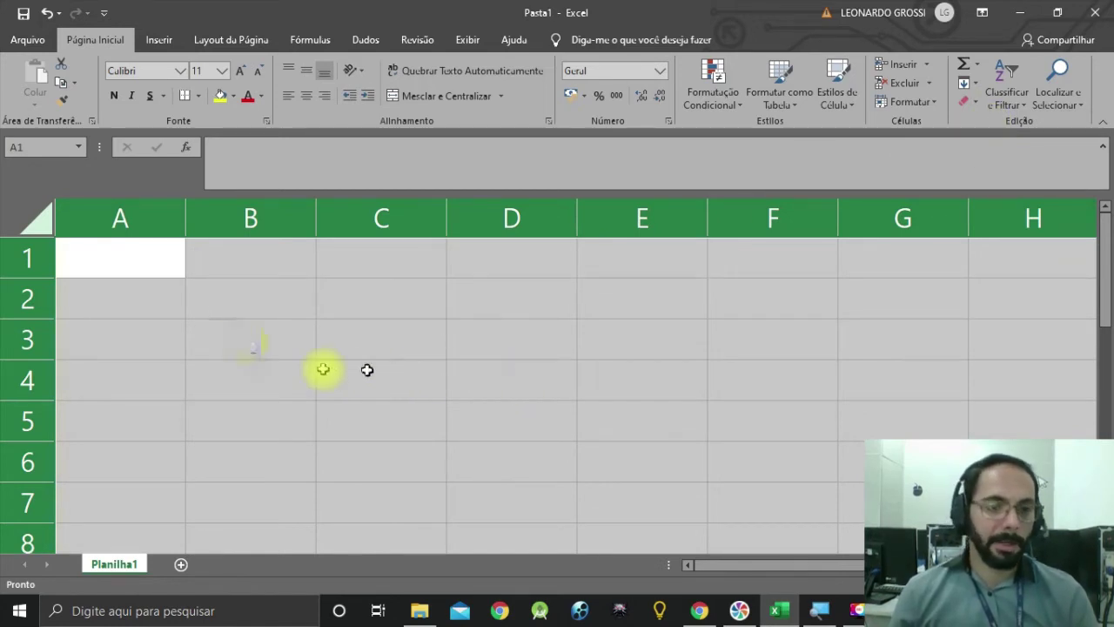
# Step: Enter 5*5 in cell A1 without an equals sign and reselect the cell to check its content
pyautogui.click(146, 263)
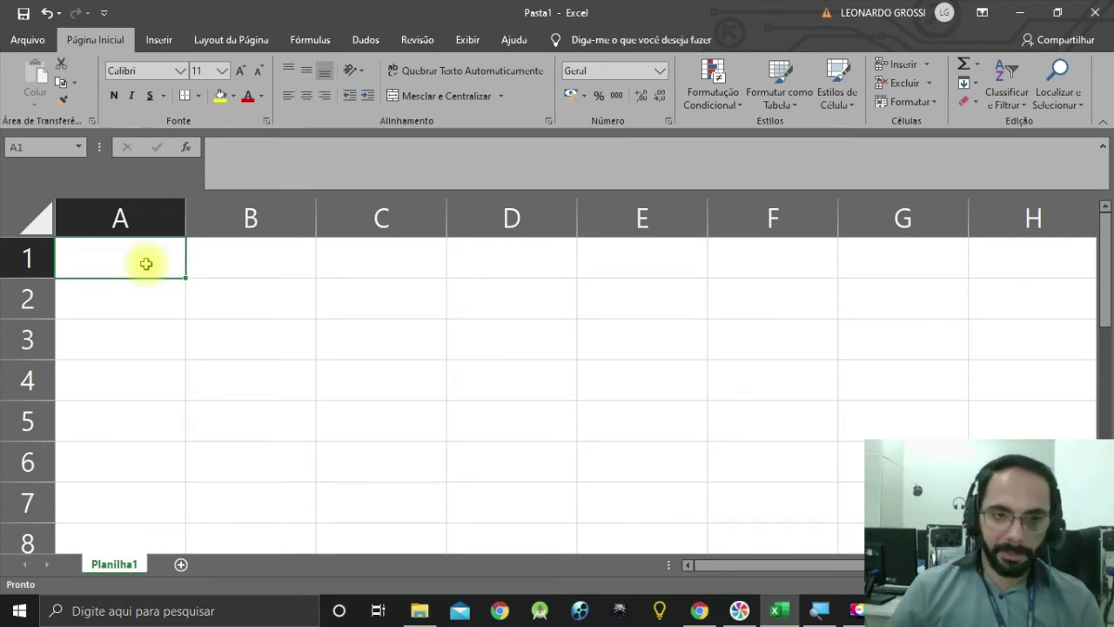
pyautogui.write('5')
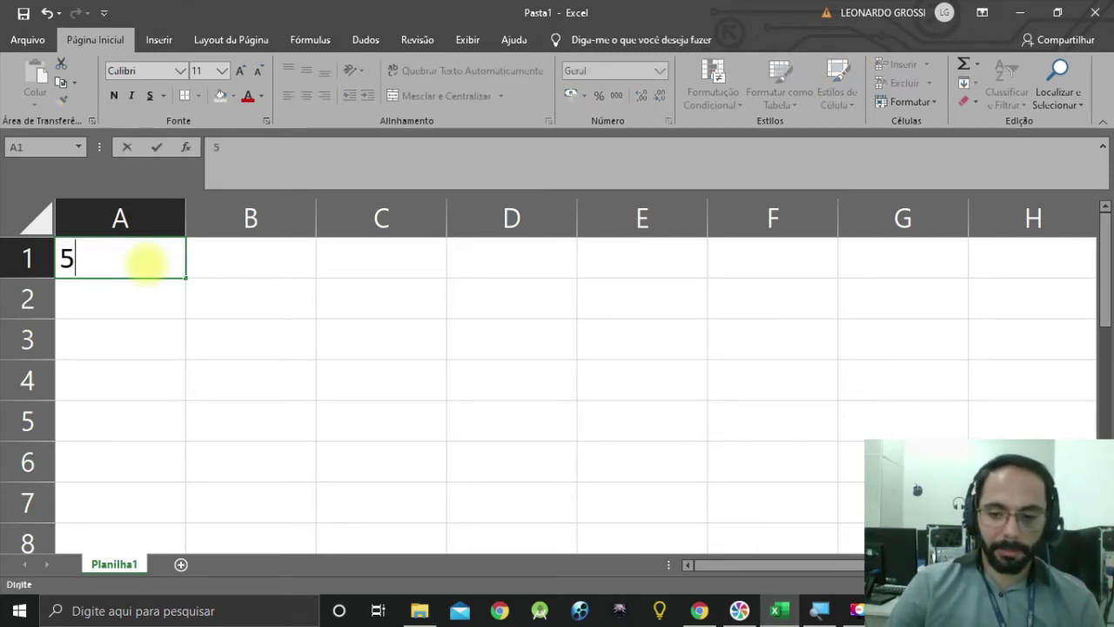
pyautogui.write('*')
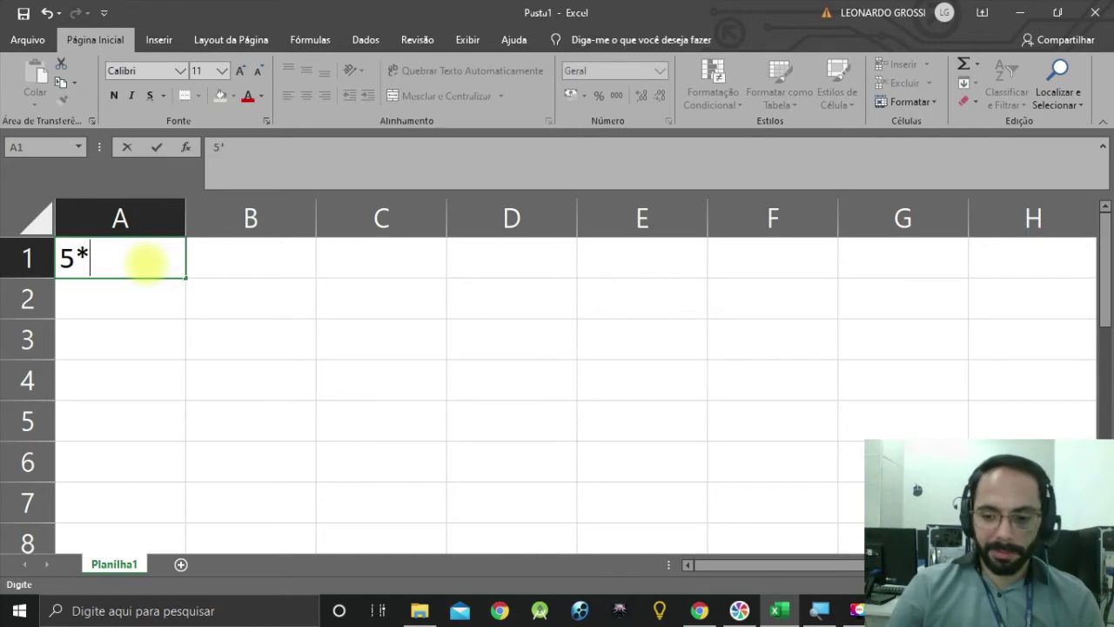
pyautogui.write('5')
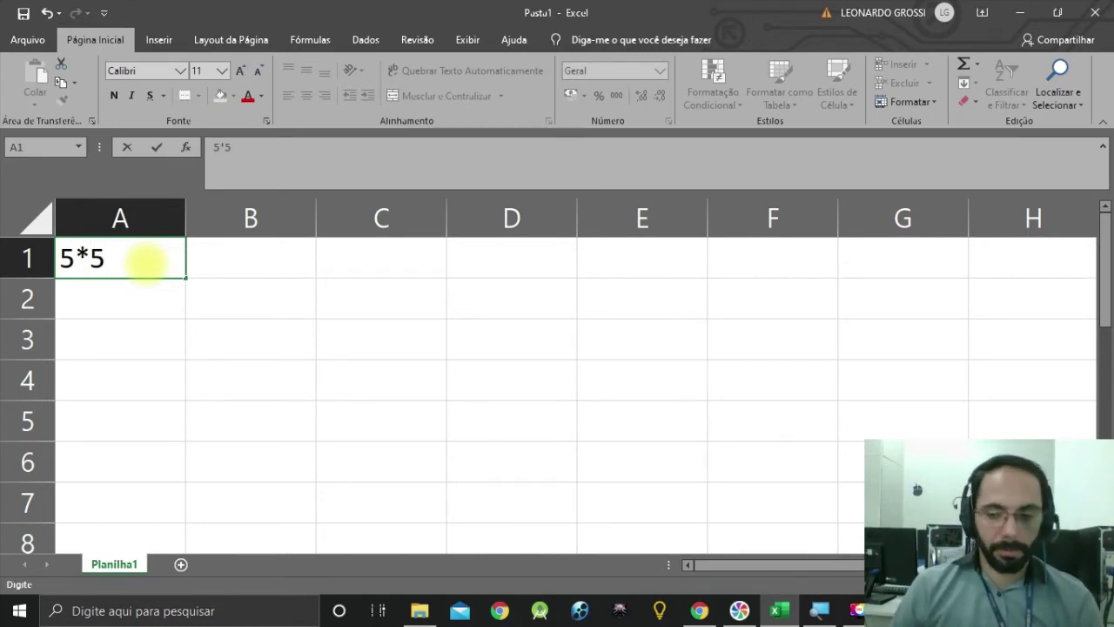
pyautogui.press('Return')
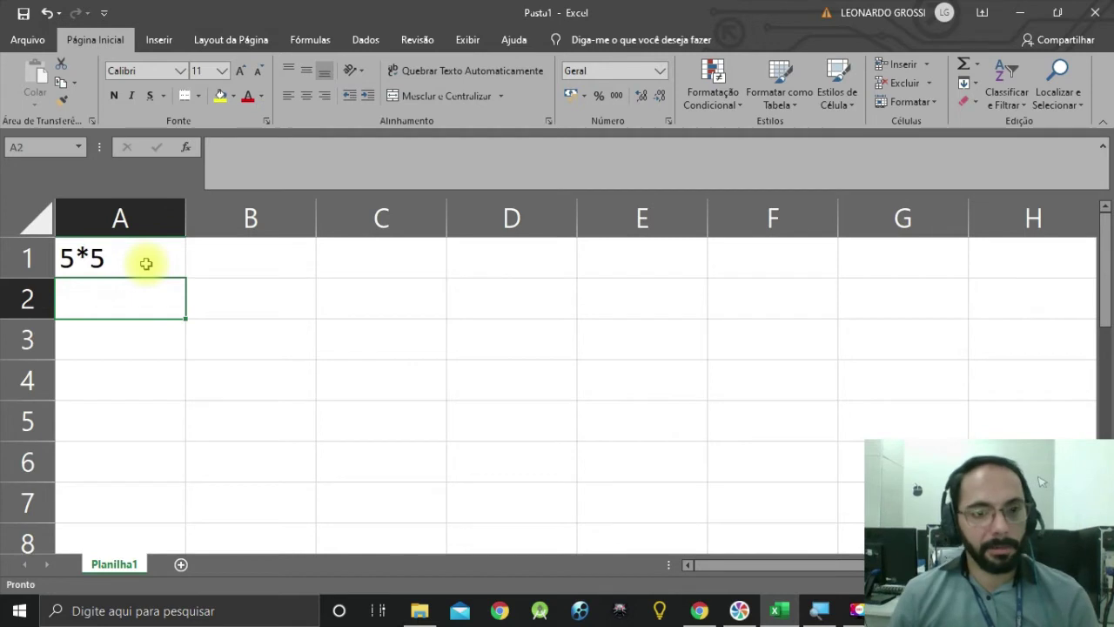
pyautogui.click(146, 263)
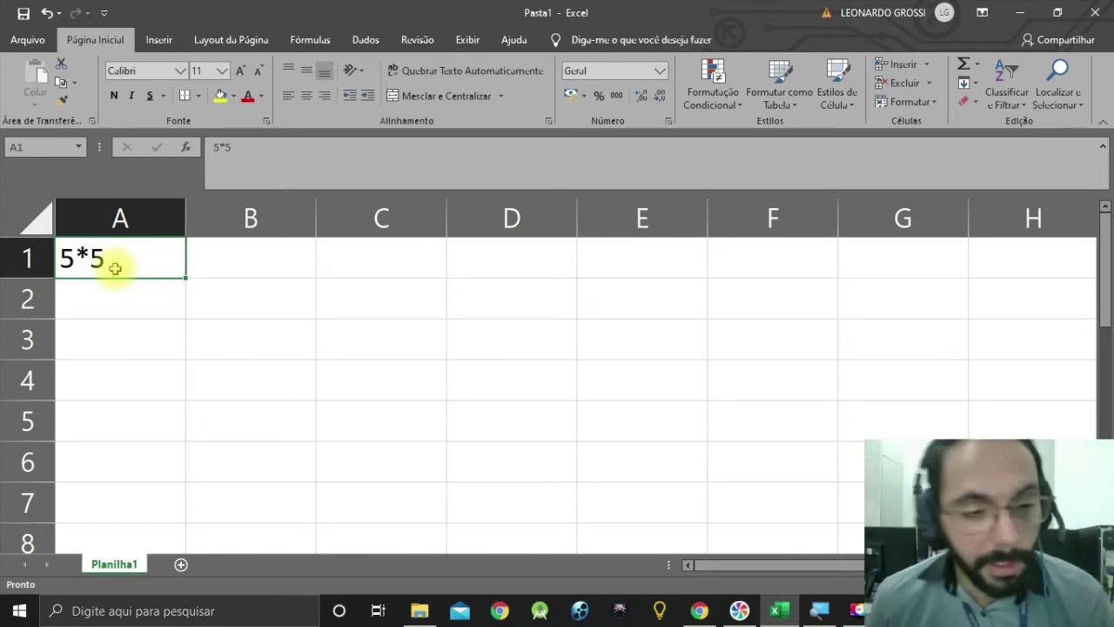
# Step: Enter the multiplication formula =5*5 in cell A2 and reopen the cell to review the formula behind the result
pyautogui.click(122, 309)
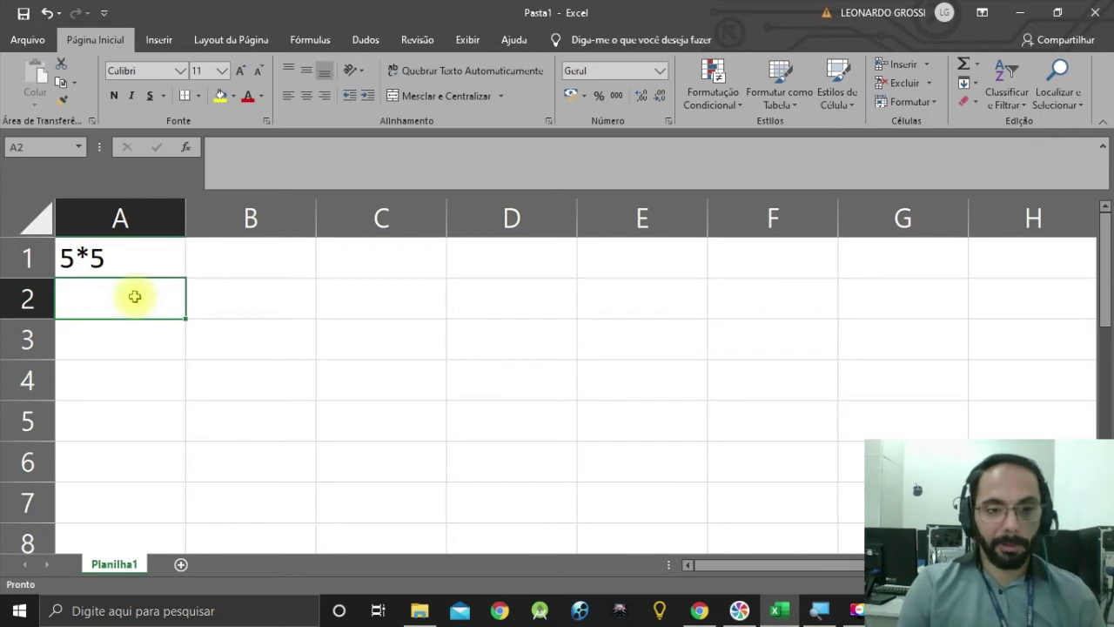
pyautogui.write('=')
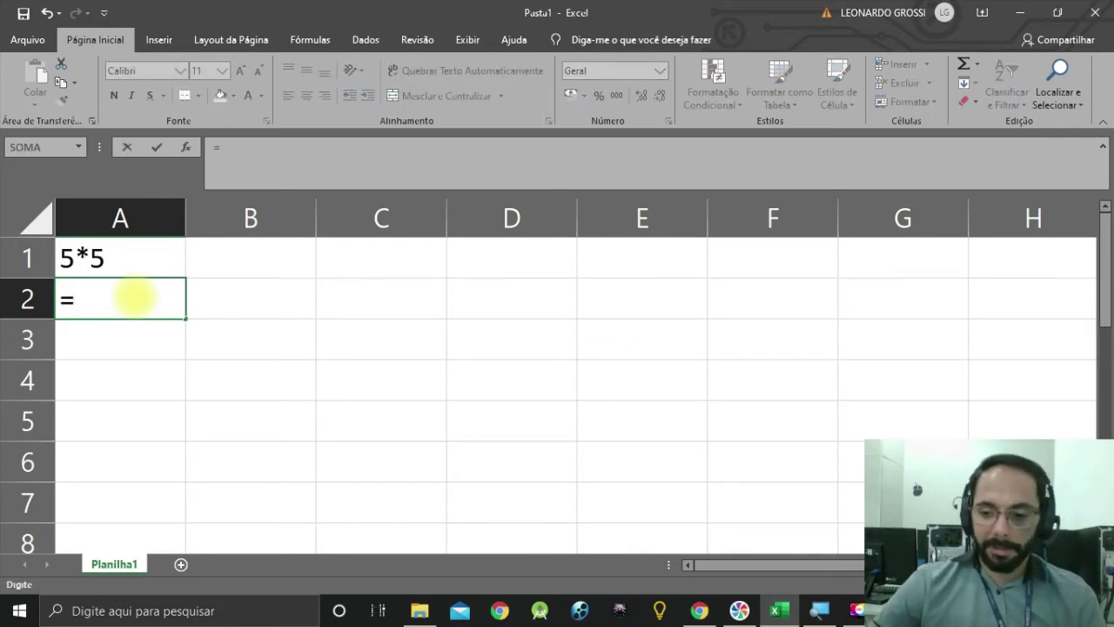
pyautogui.write('5*5')
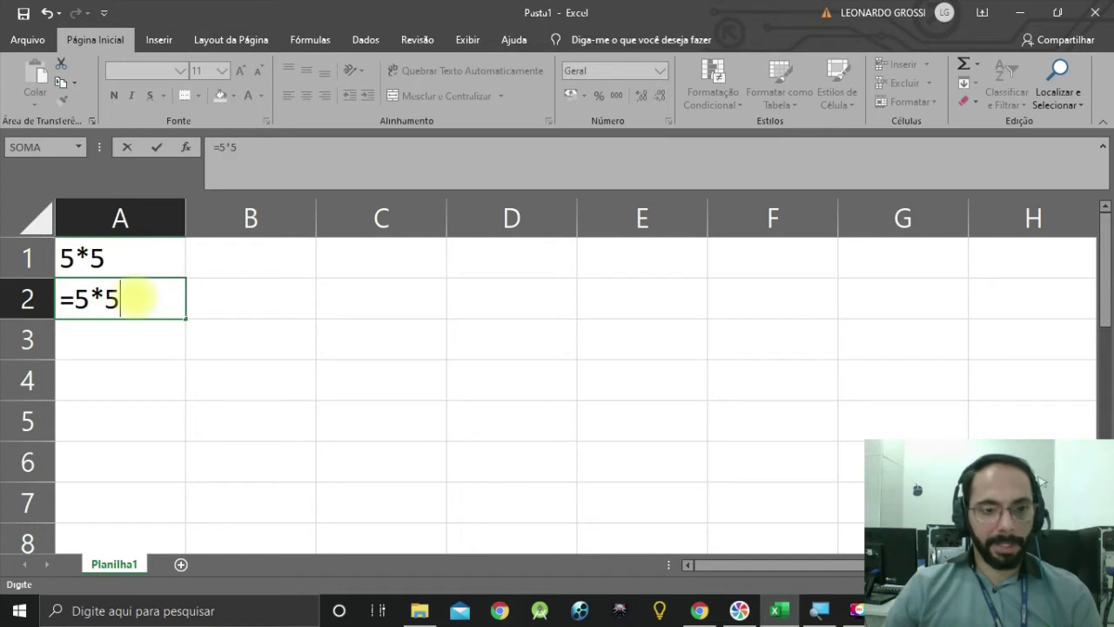
pyautogui.press('Return')
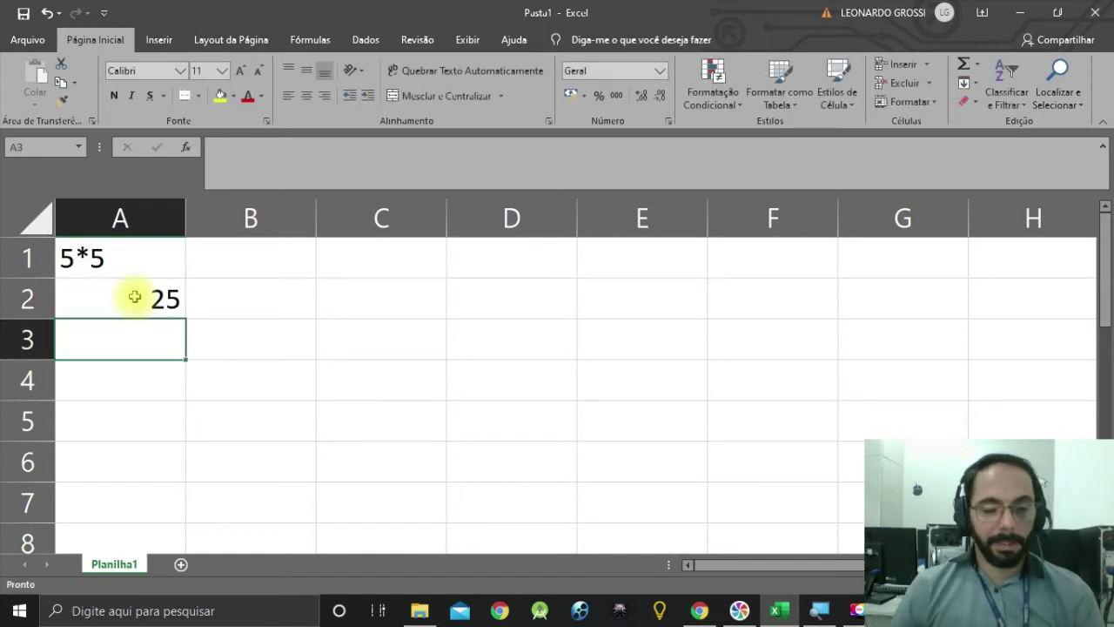
pyautogui.doubleClick(135, 297)
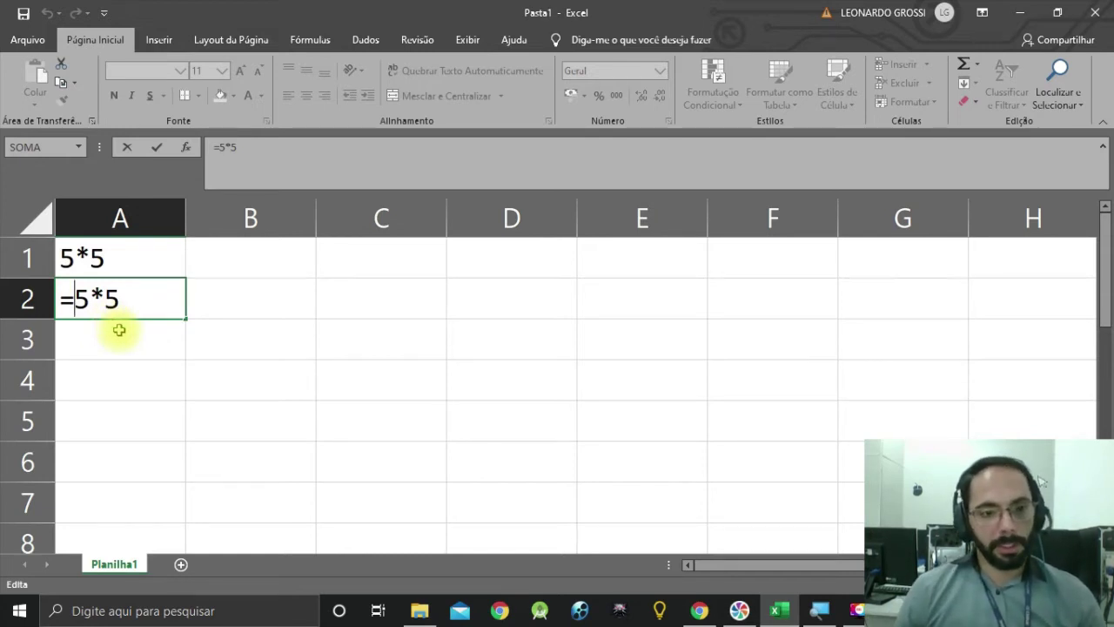
pyautogui.press('Return')
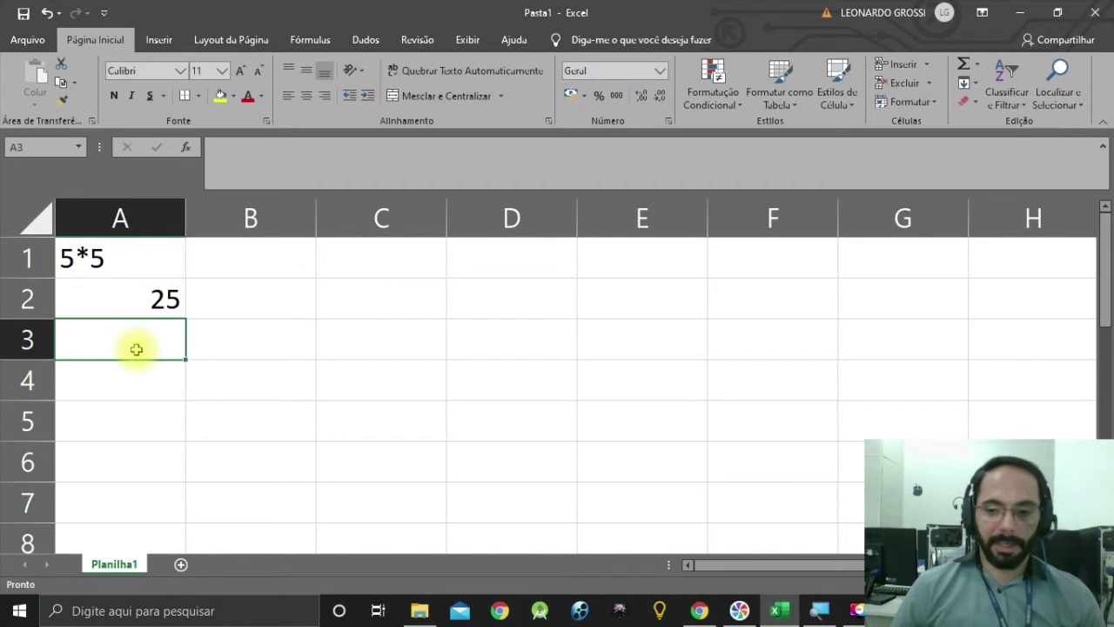
# Step: Enter the division formula =10/2 in cell A3 and the power formula =5^2 in cell A4
pyautogui.write('=10/2')
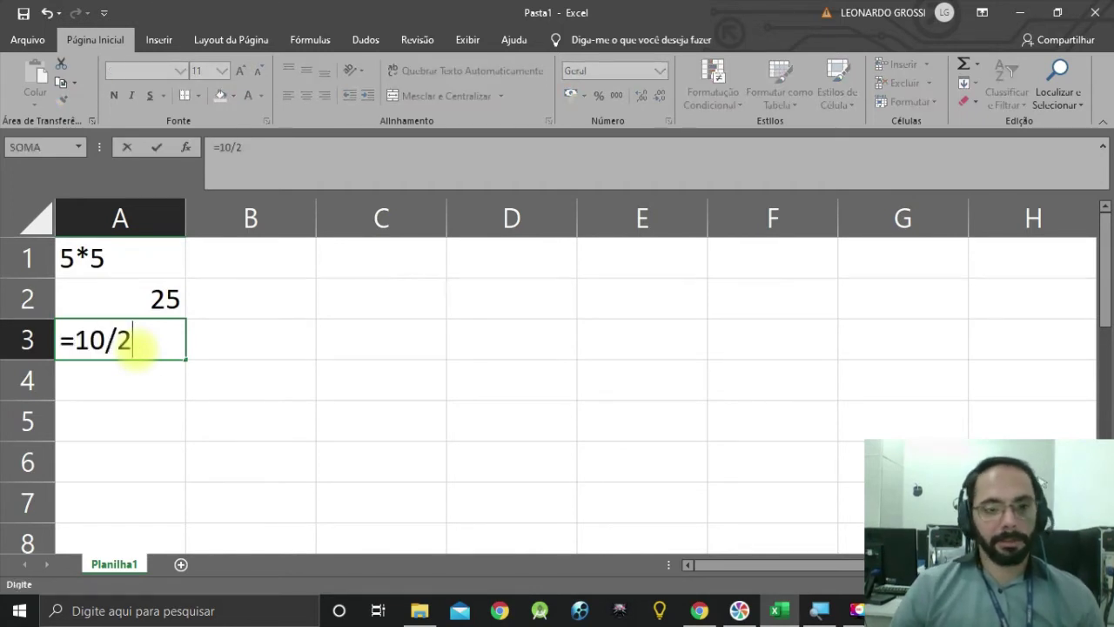
pyautogui.press('Return')
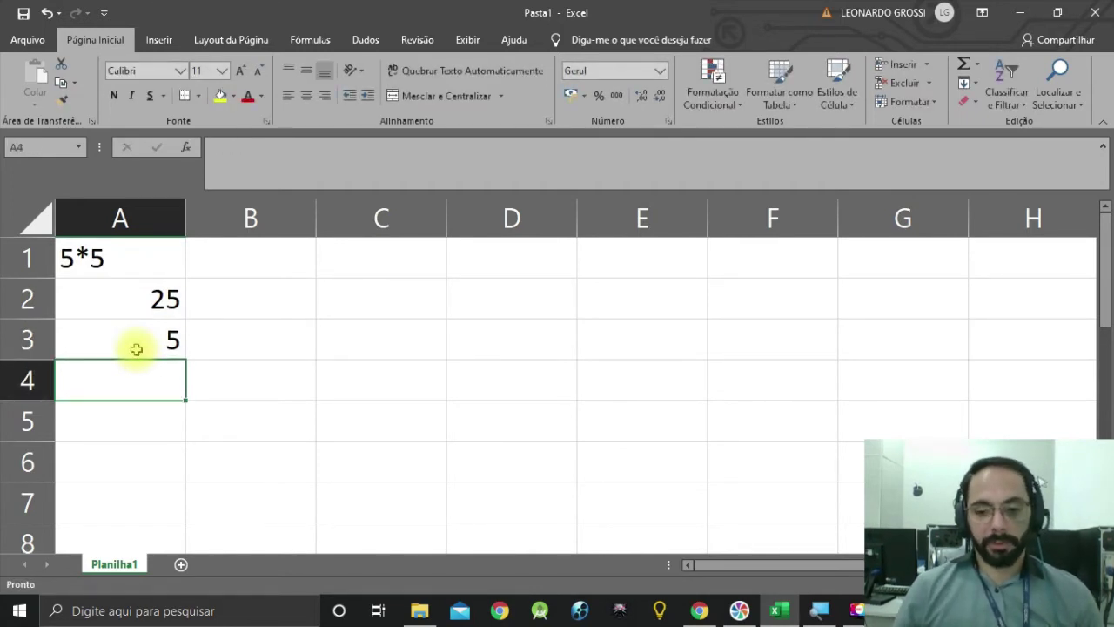
pyautogui.write('=5')
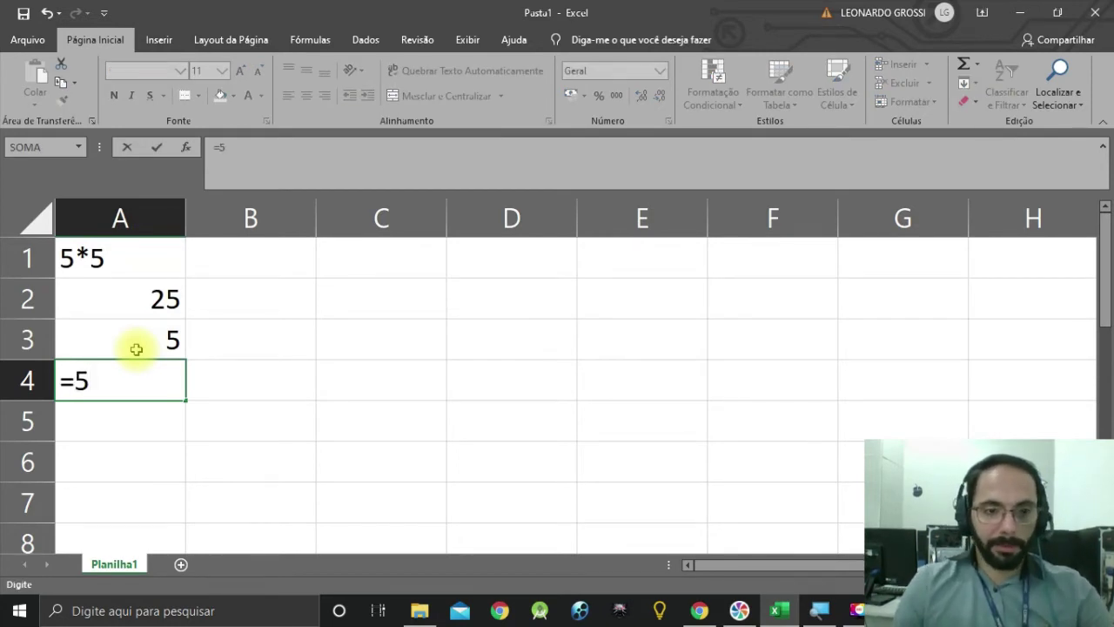
pyautogui.write('^2')
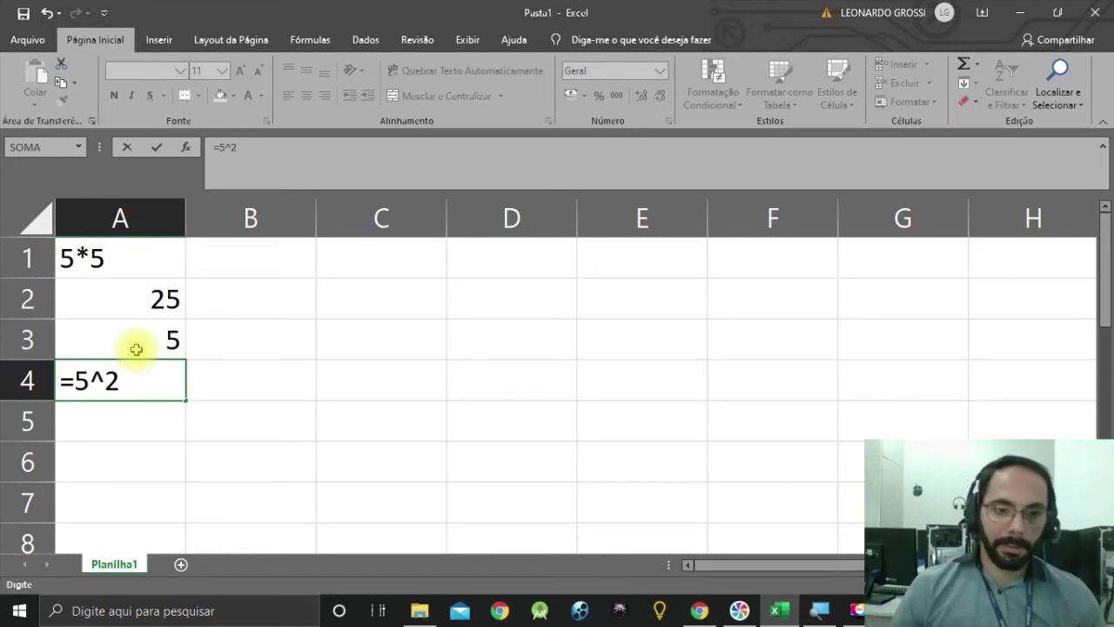
pyautogui.press('Return')
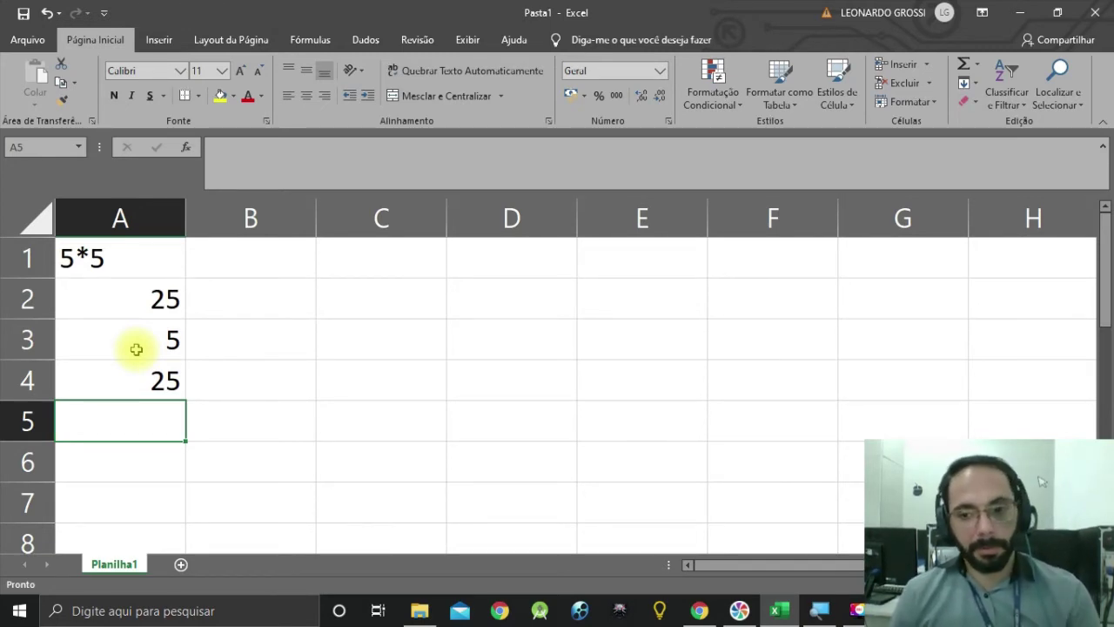
# Step: Clear the contents of cells A1:A4 and enter the heading VENDEDOR in cell A1
pyautogui.moveTo(148, 254); pyautogui.dragTo(152, 381)
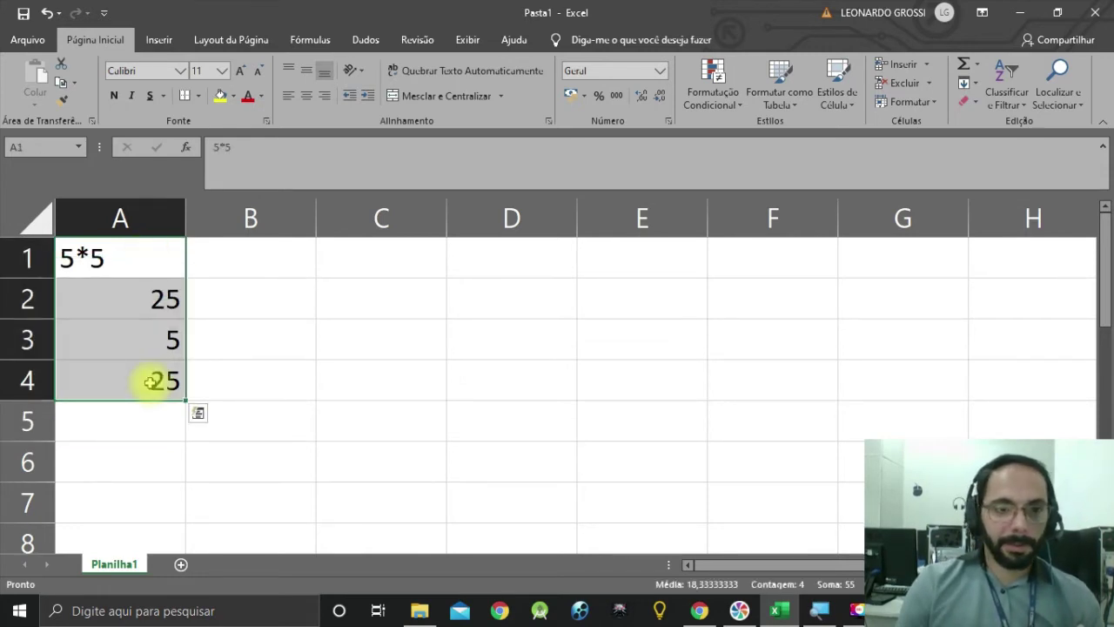
pyautogui.press('Delete')
pyautogui.click(131, 260)
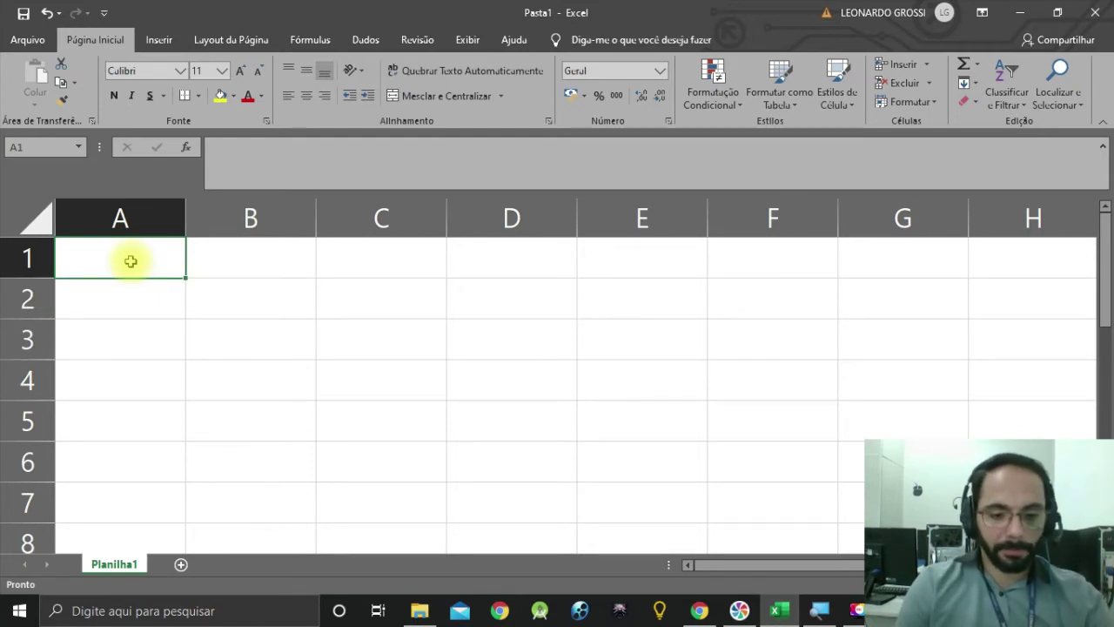
pyautogui.write('VENDED')
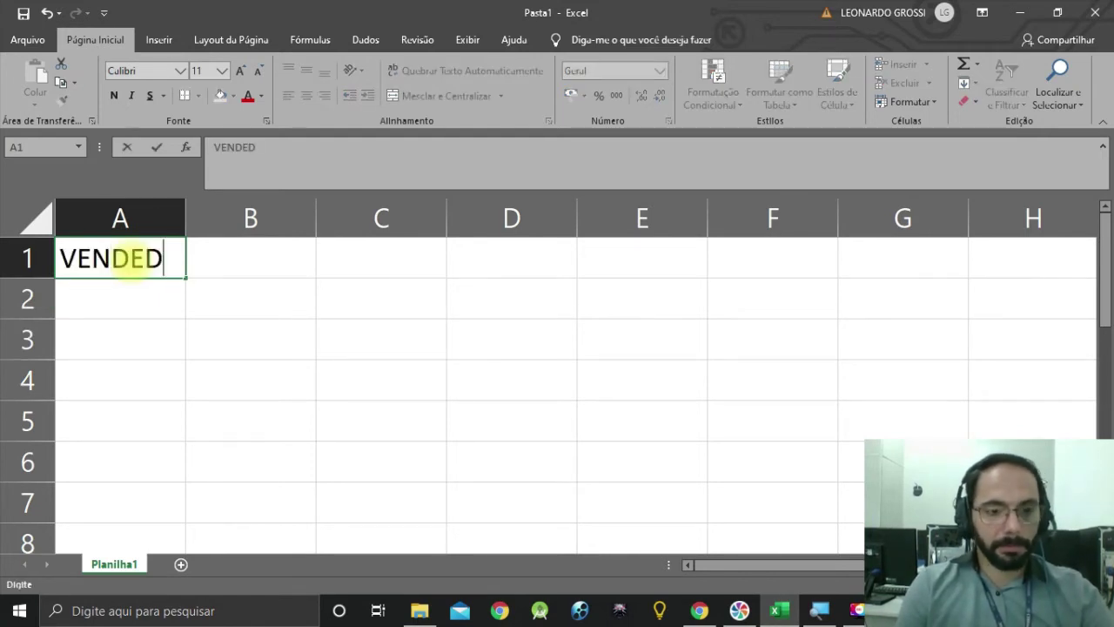
pyautogui.write('OR')
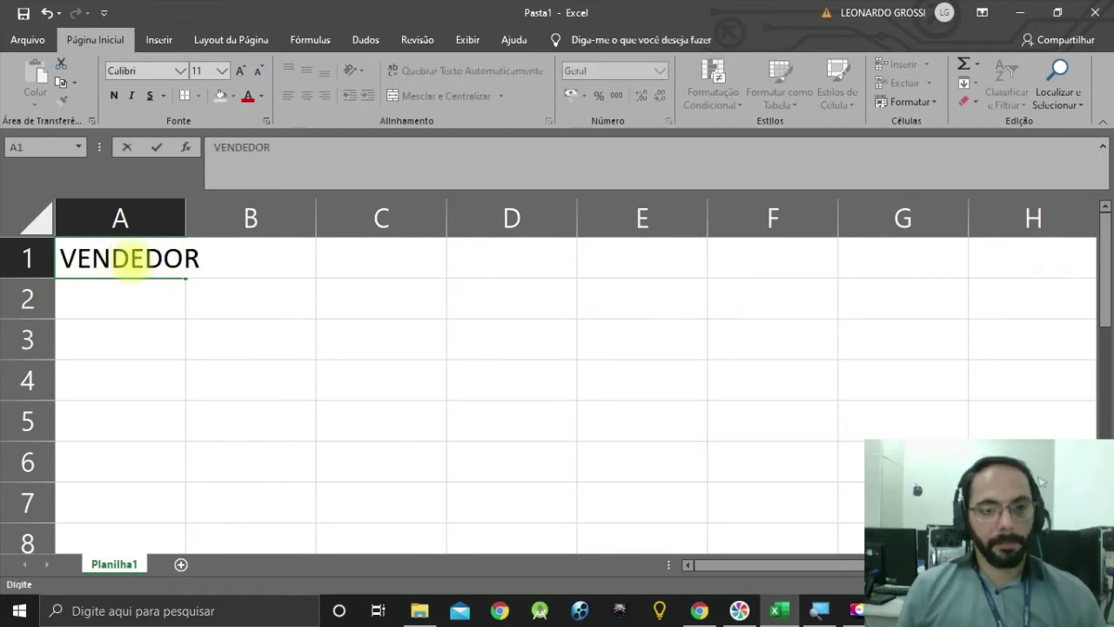
pyautogui.click(160, 316)
# Step: Enter the heading VENDEDOR in cell A2 as well
pyautogui.scroll(2, 183, 323)
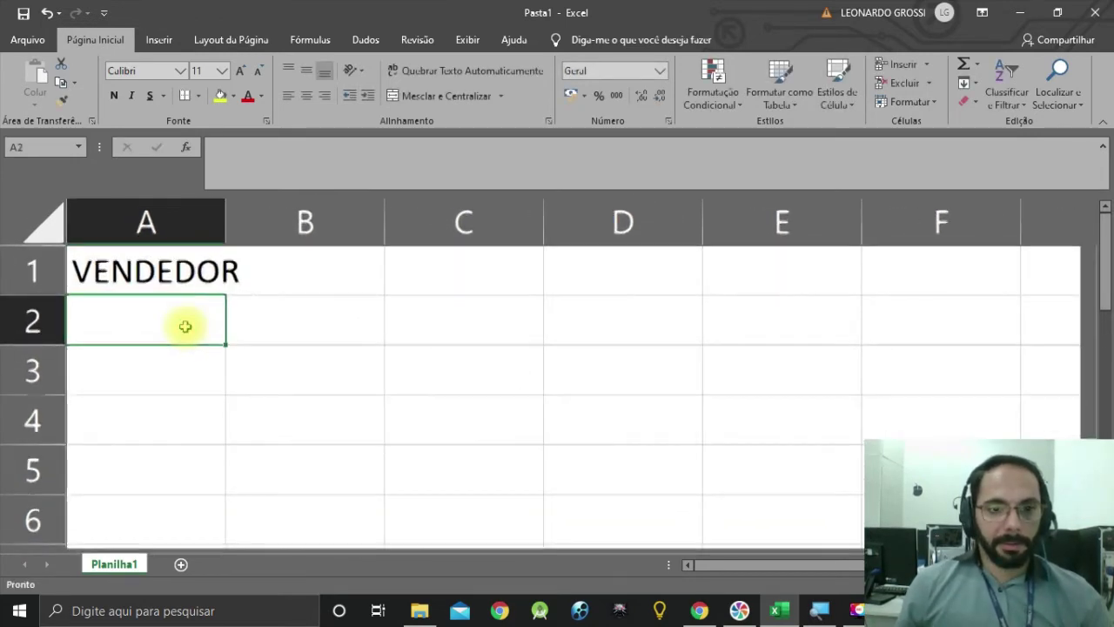
pyautogui.scroll(2, 185, 326)
pyautogui.click(287, 397)
pyautogui.click(245, 306)
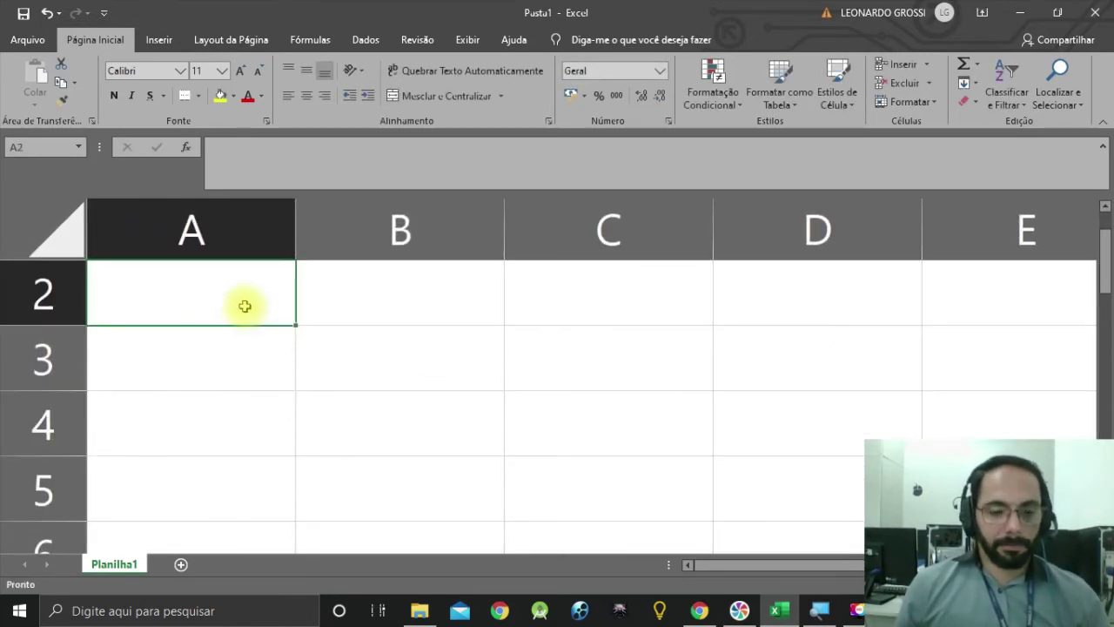
pyautogui.write('VEN')
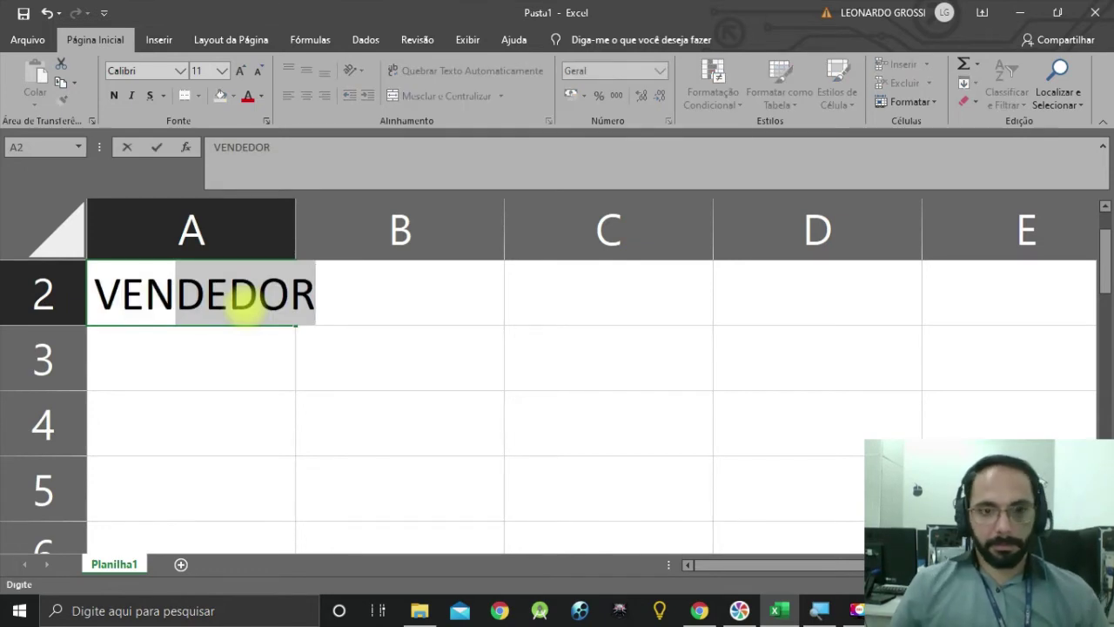
pyautogui.press('Return')
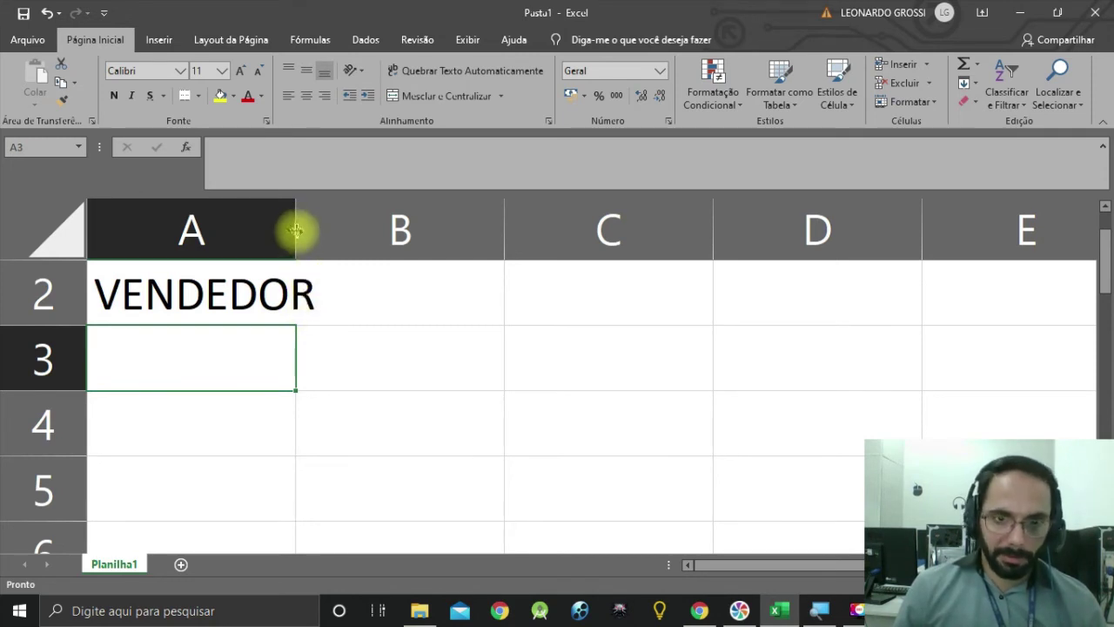
pyautogui.moveTo(296, 231); pyautogui.dragTo(294, 229)
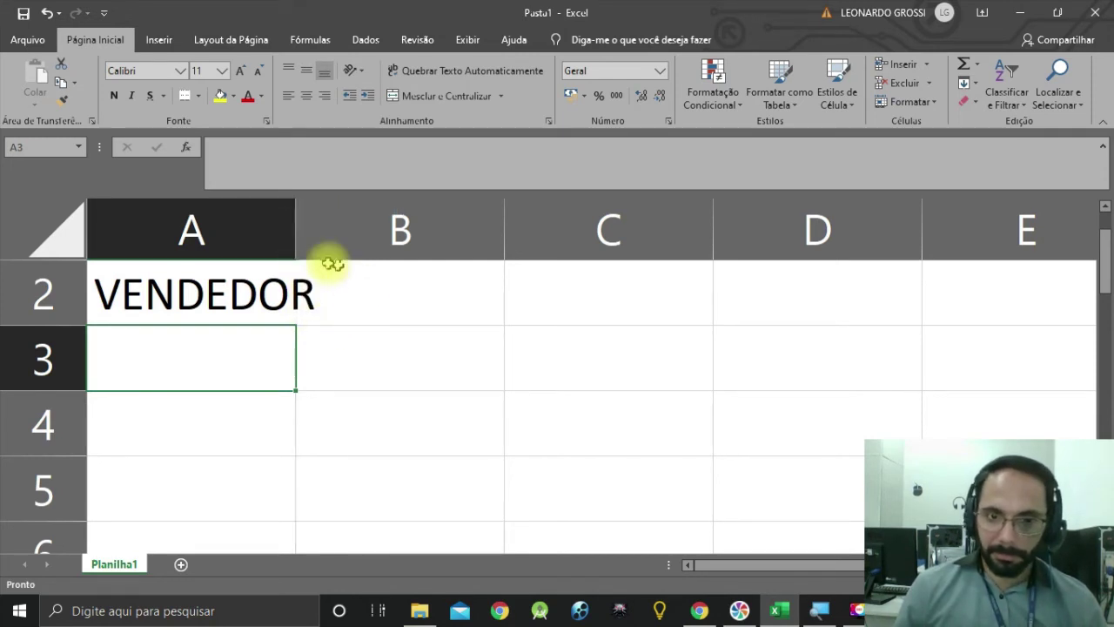
pyautogui.click(344, 300)
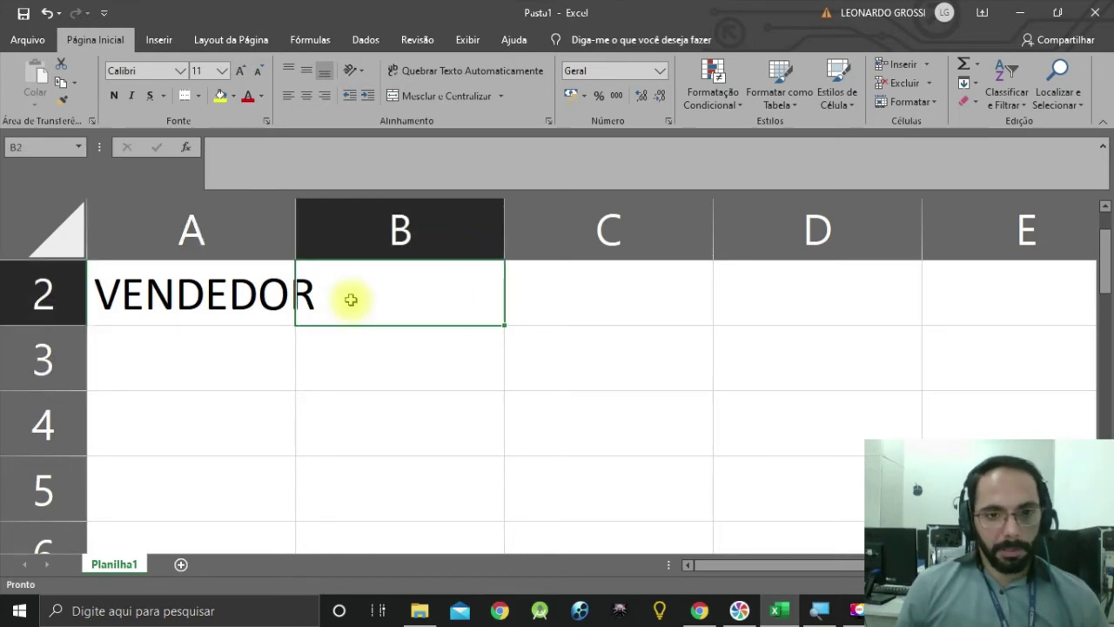
pyautogui.click(225, 312)
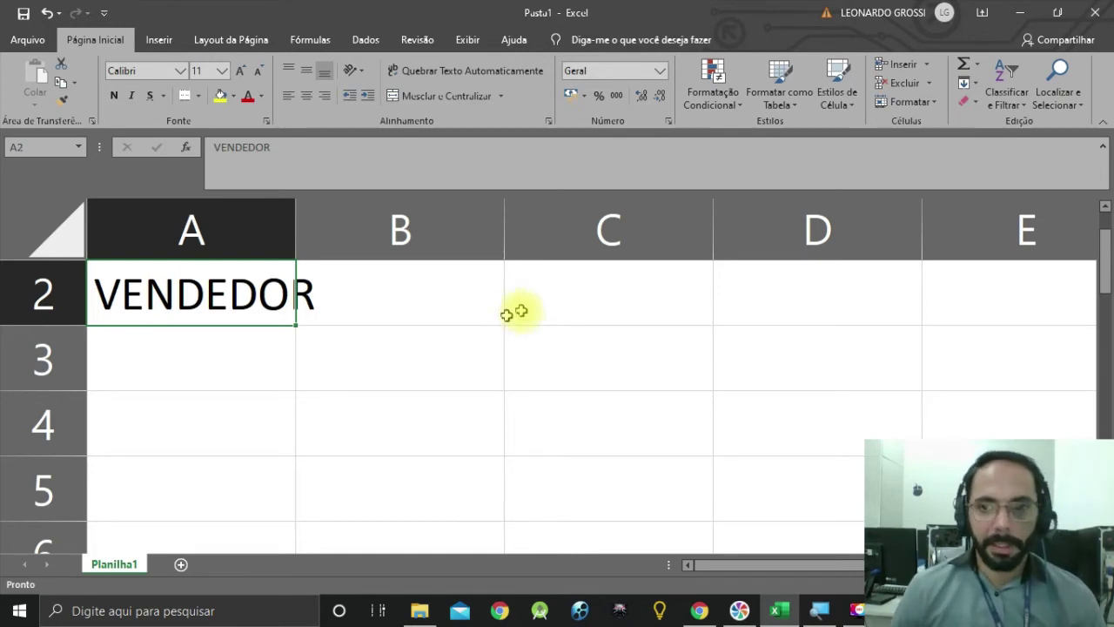
pyautogui.click(931, 104)
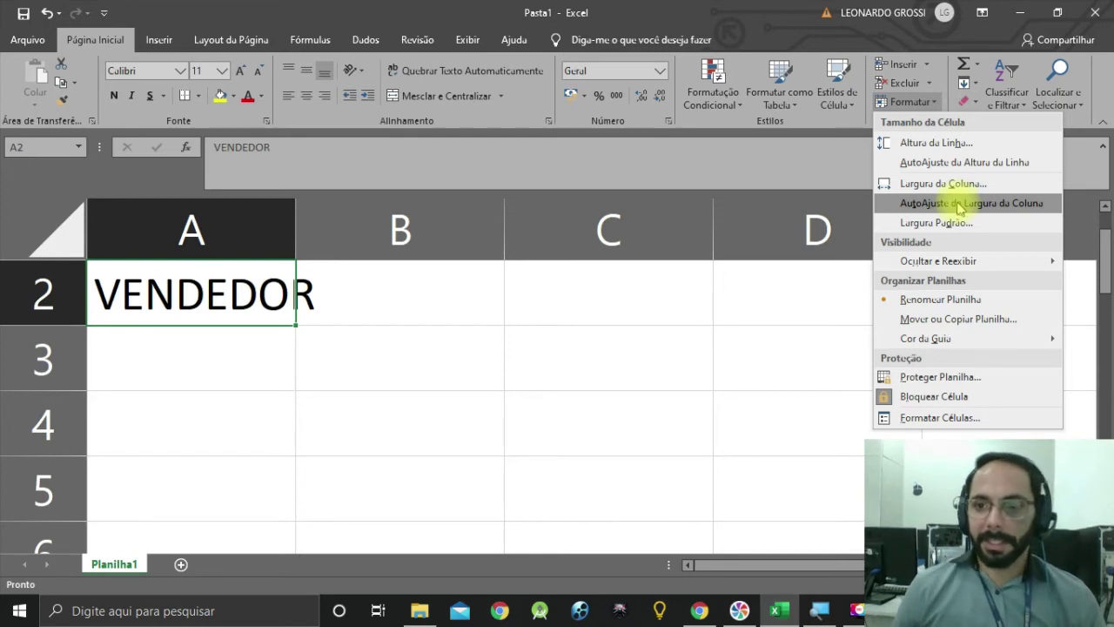
pyautogui.click(932, 183)
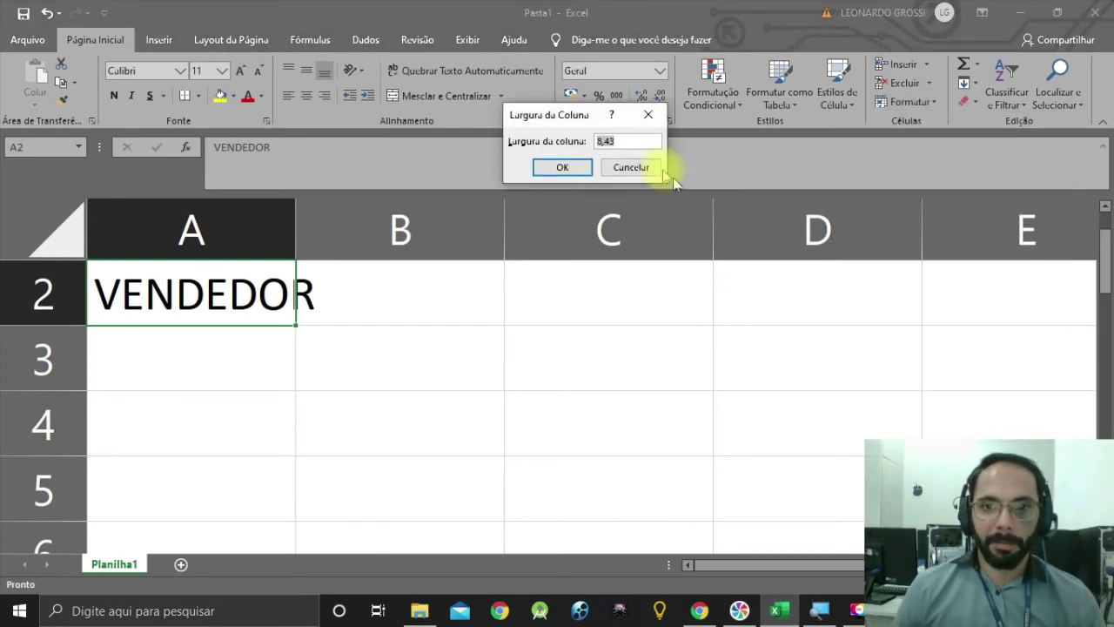
pyautogui.click(614, 141)
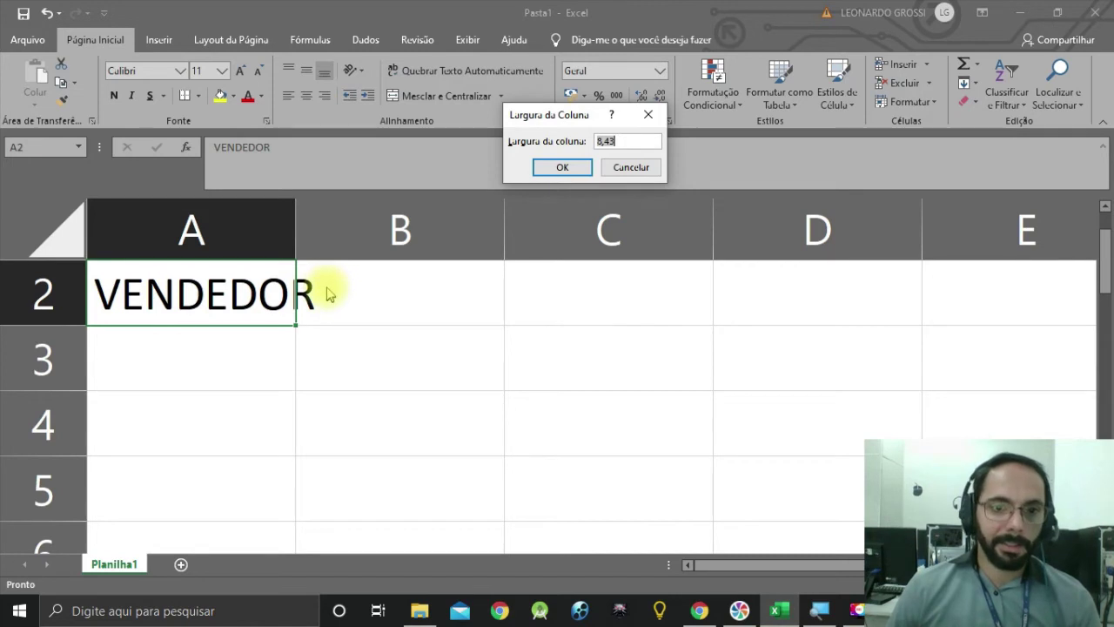
pyautogui.click(631, 167)
# Step: Try AutoFit Column Width on column A from cell A2 and undo the width change
pyautogui.click(934, 103)
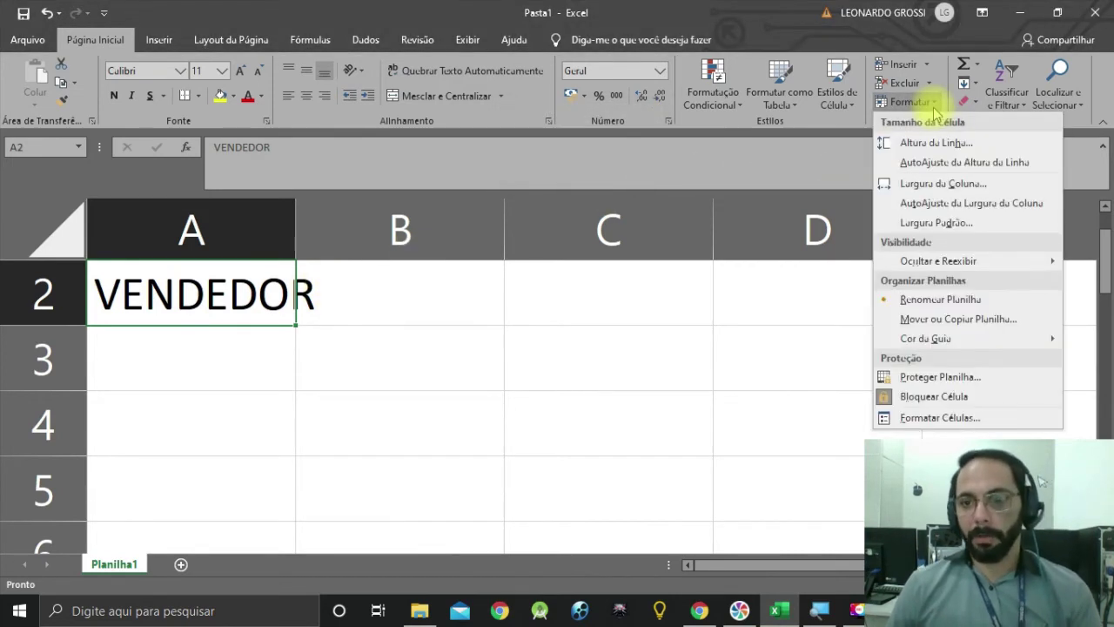
pyautogui.click(936, 205)
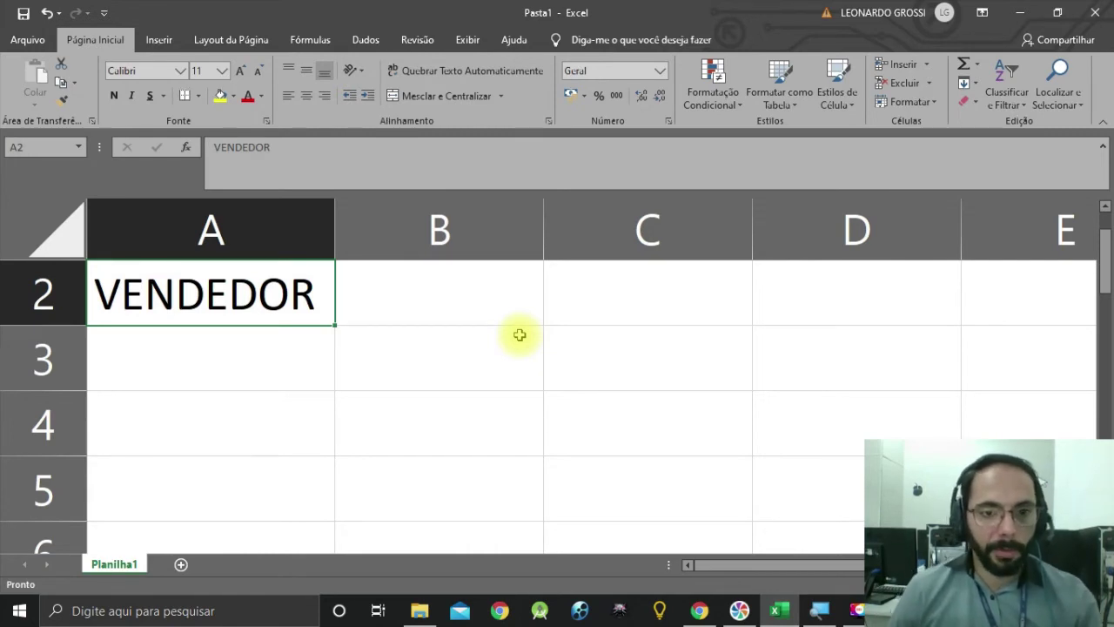
pyautogui.hotkey('ctrl', 'z')
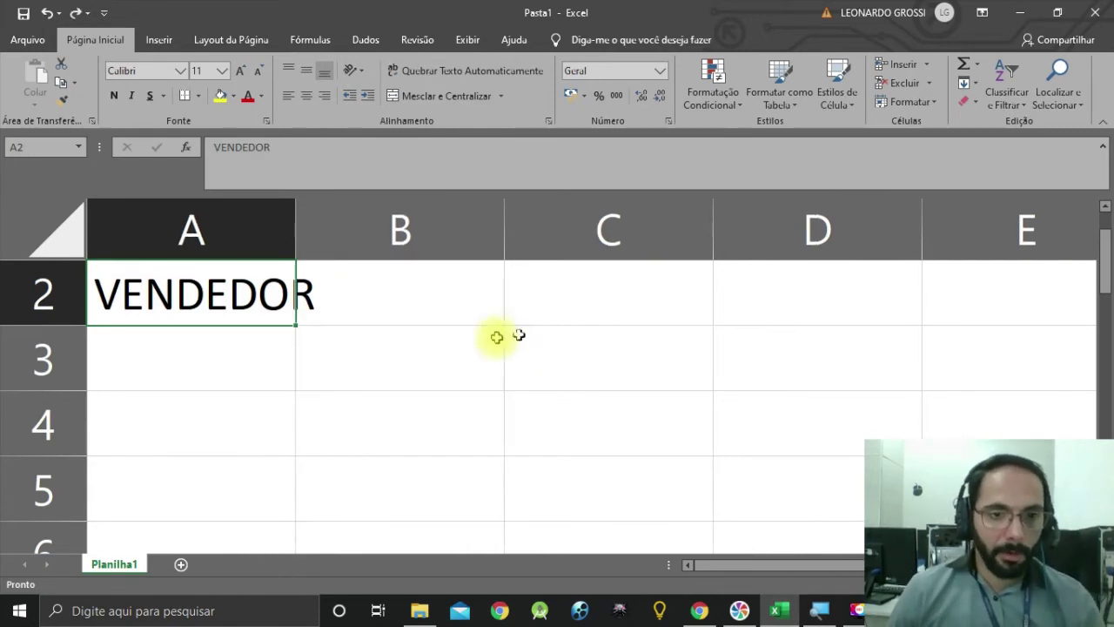
# Step: Try fitting column A to the VENDEDOR heading at its header border with A and B, and undo the resize
pyautogui.press('ctrl')
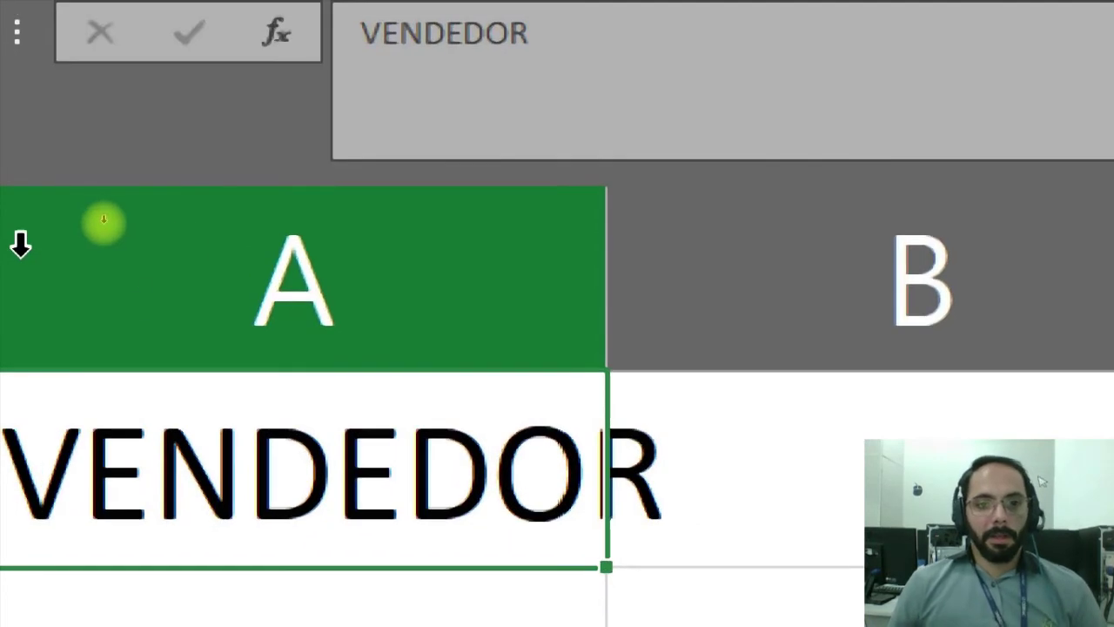
pyautogui.click(525, 296)
pyautogui.click(833, 281)
pyautogui.click(570, 303)
pyautogui.click(751, 267)
pyautogui.keyDown('shift'); pyautogui.click(555, 251); pyautogui.keyUp('shift')
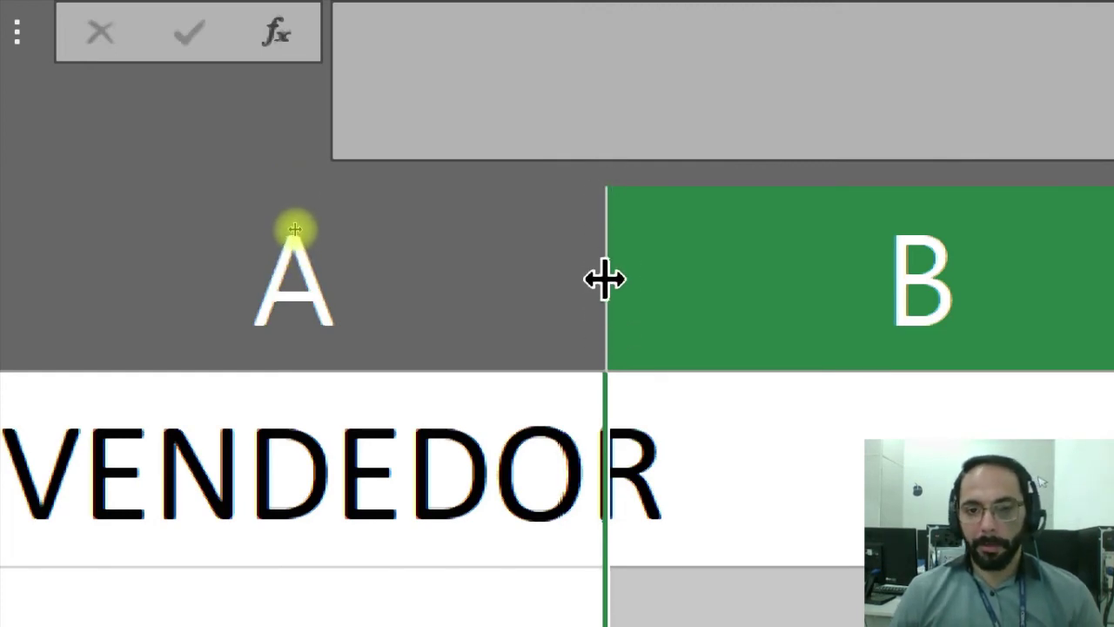
pyautogui.click(606, 278)
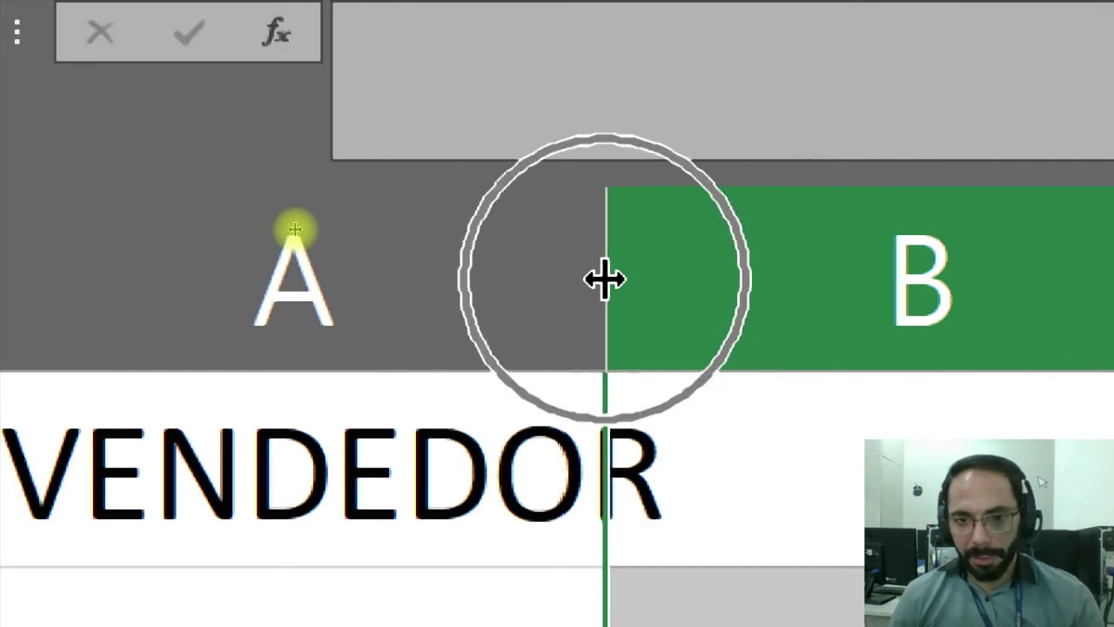
pyautogui.click(605, 278)
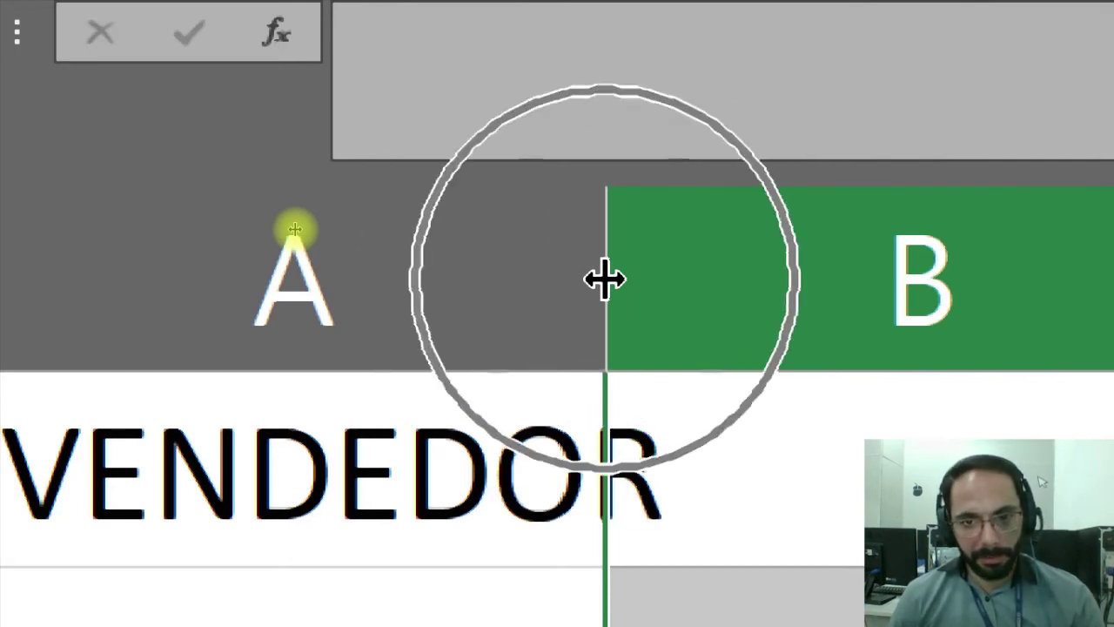
pyautogui.click(605, 279)
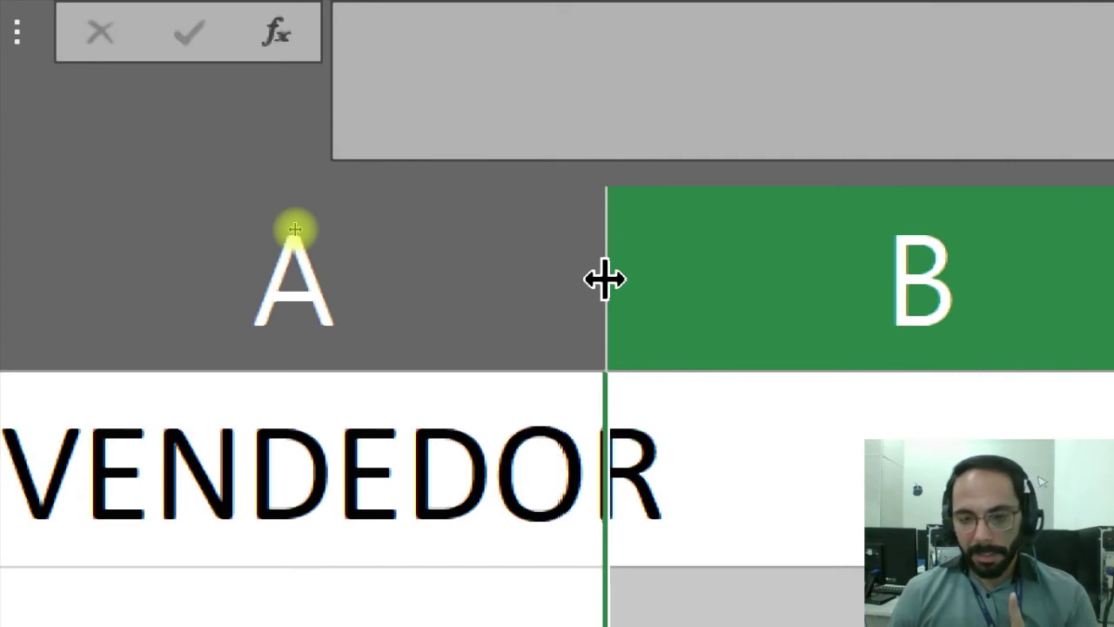
pyautogui.moveTo(605, 279); pyautogui.dragTo(725, 475)
pyautogui.moveTo(722, 441); pyautogui.dragTo(725, 304)
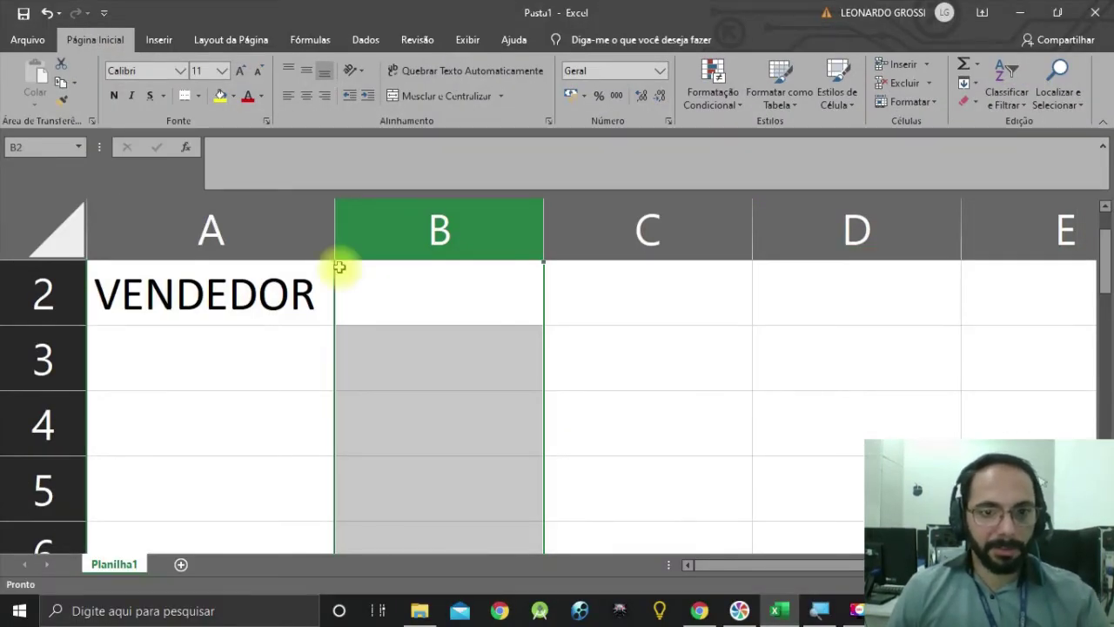
pyautogui.hotkey('ctrl', 'z')
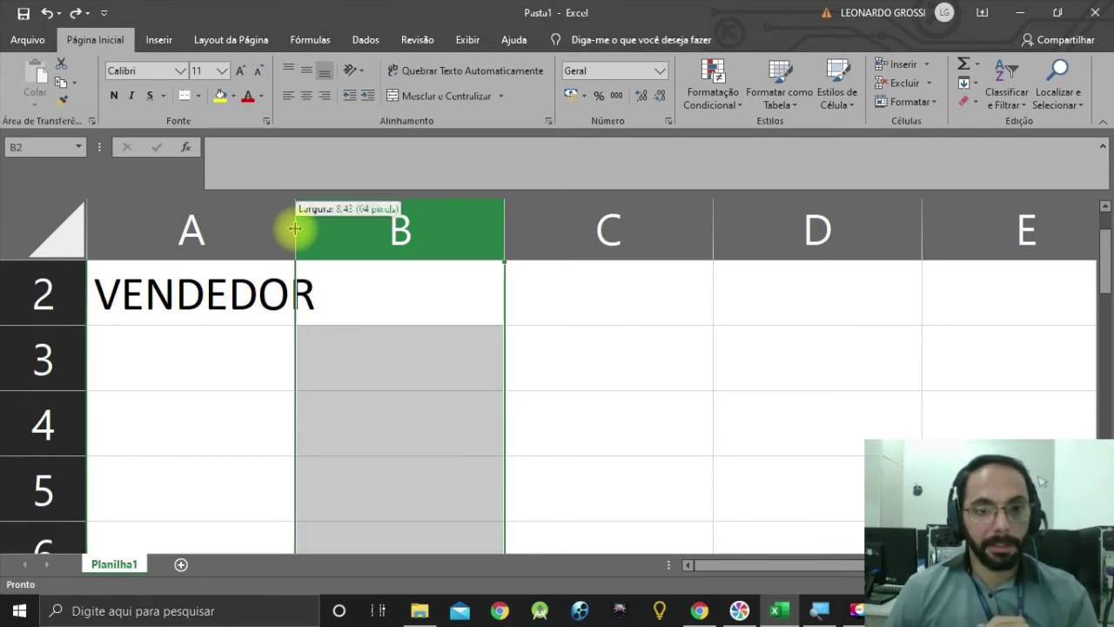
# Step: Resize column A at its header border so that it is wide enough for the whole VENDEDOR heading
pyautogui.doubleClick(295, 228)
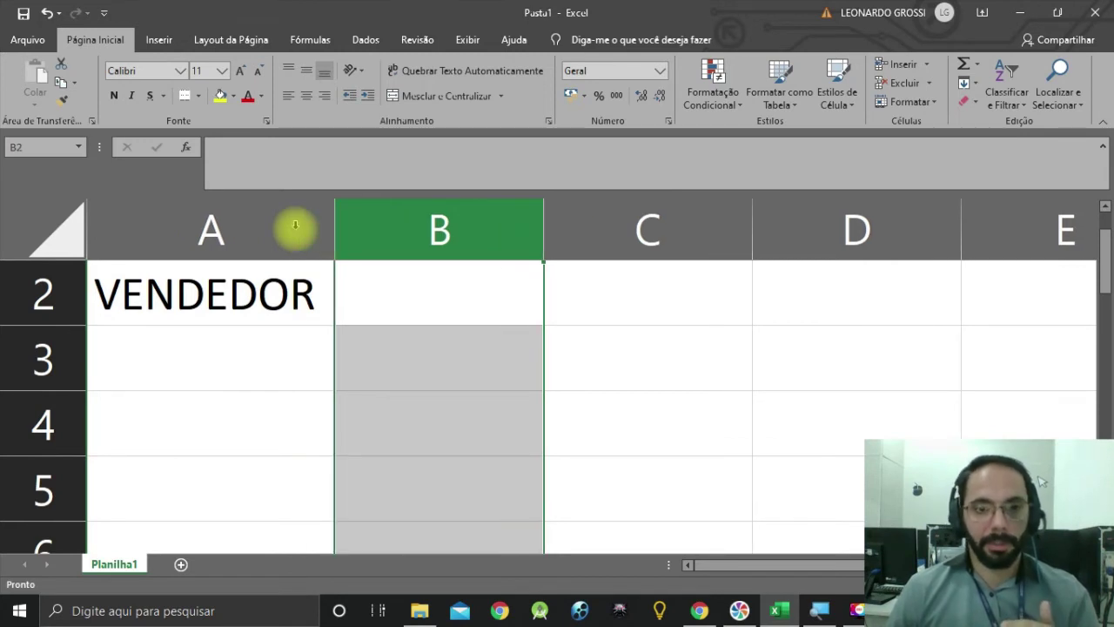
pyautogui.moveTo(331, 233); pyautogui.dragTo(294, 233)
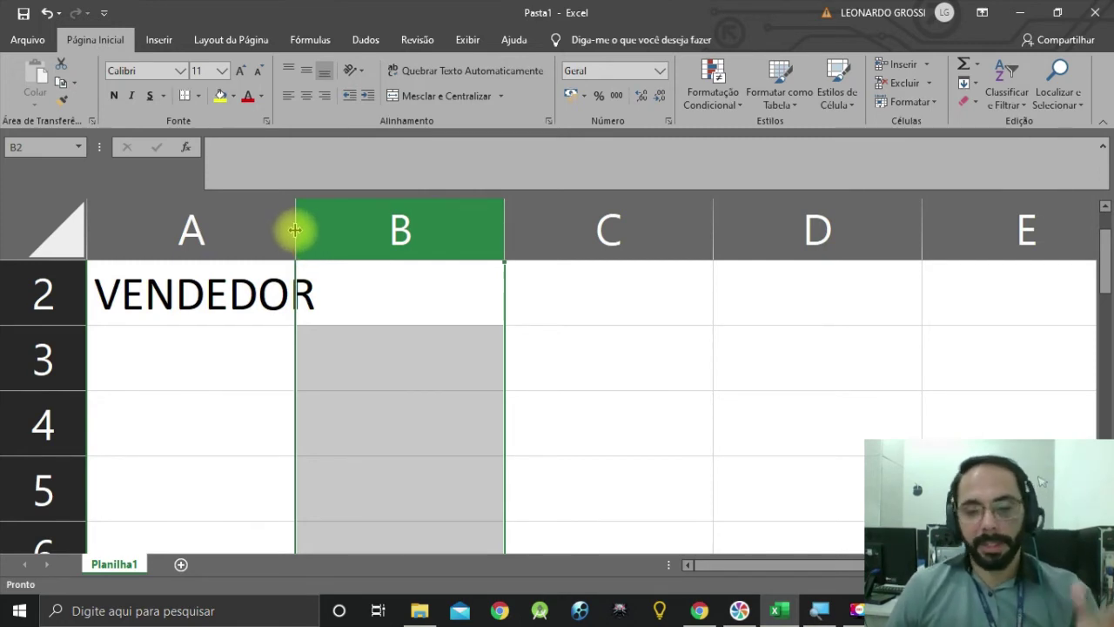
pyautogui.moveTo(295, 229); pyautogui.dragTo(336, 230)
# Step: Enter the heading JAN in cell B2 and AutoFill the month series across to MAR in D2
pyautogui.click(415, 293)
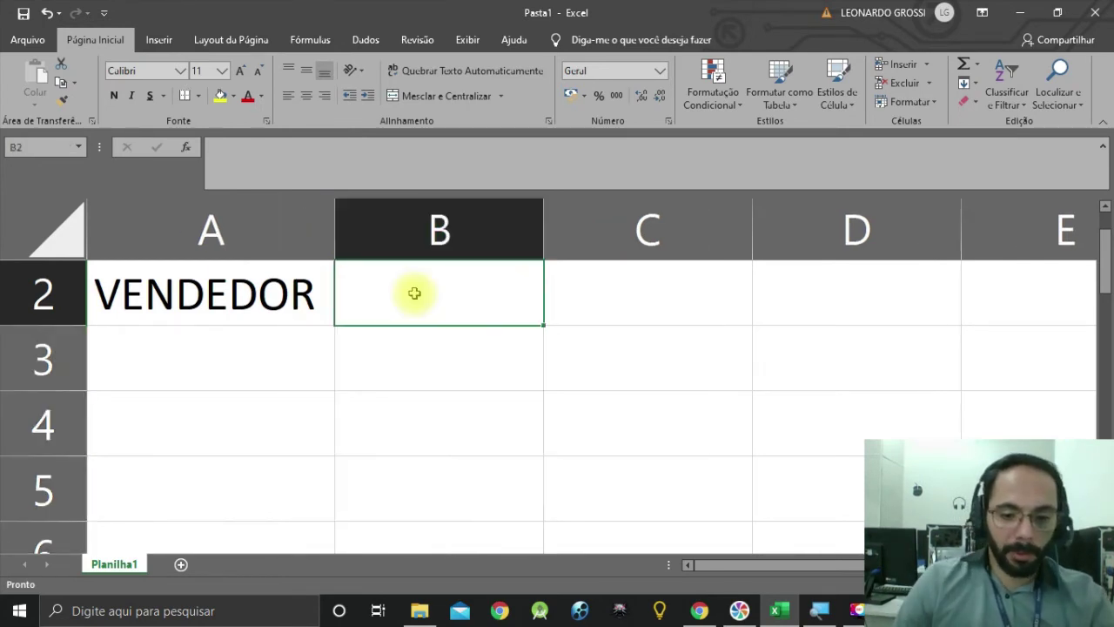
pyautogui.write('JAN')
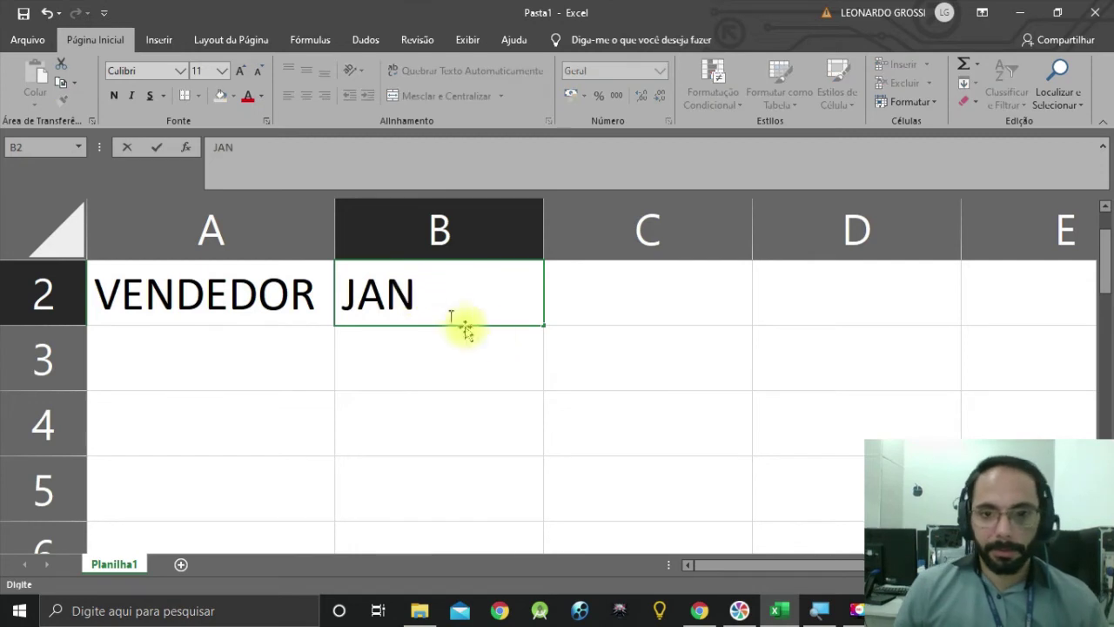
pyautogui.moveTo(542, 324); pyautogui.dragTo(868, 316)
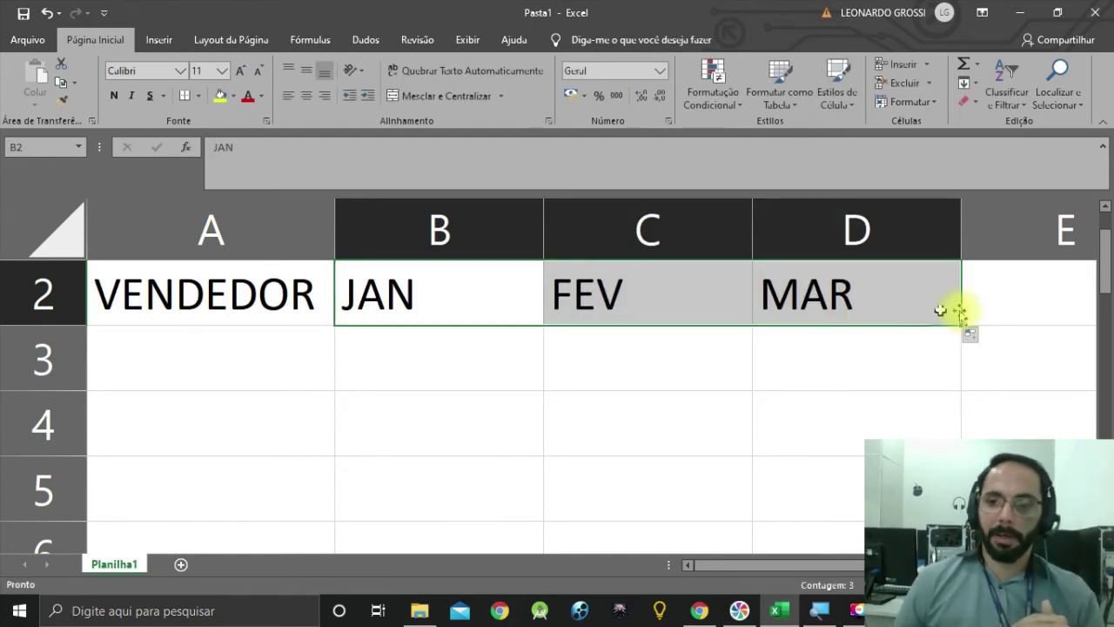
# Step: Enter the heading TOTAL in cell E2, next to the month headings
pyautogui.scroll(-1, 950, 306)
pyautogui.scroll(-2, 950, 306)
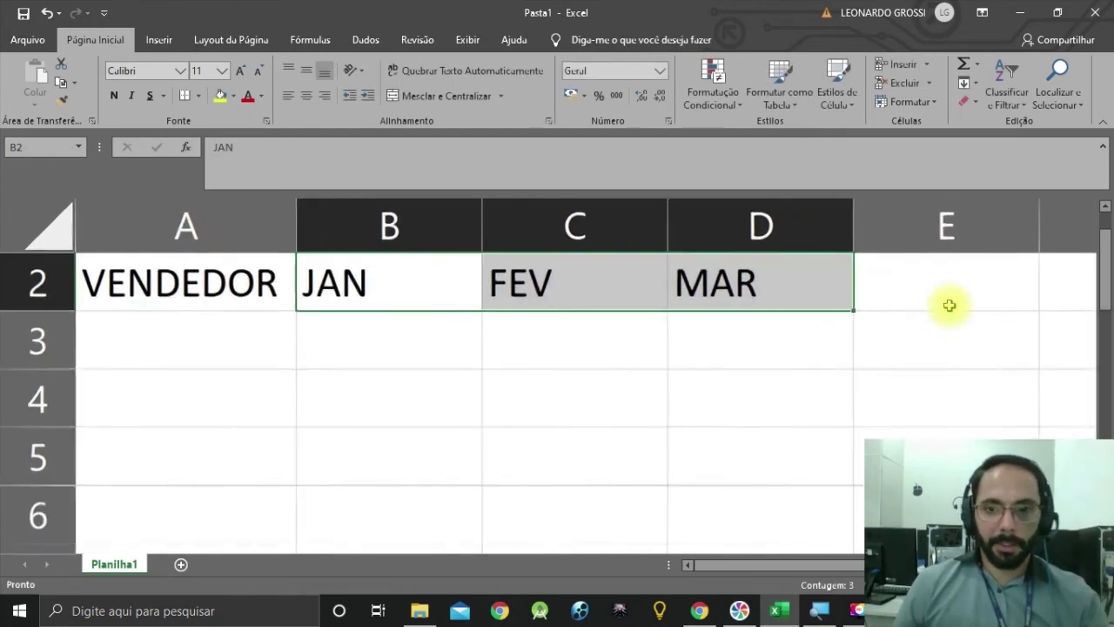
pyautogui.click(946, 302)
pyautogui.write('TO')
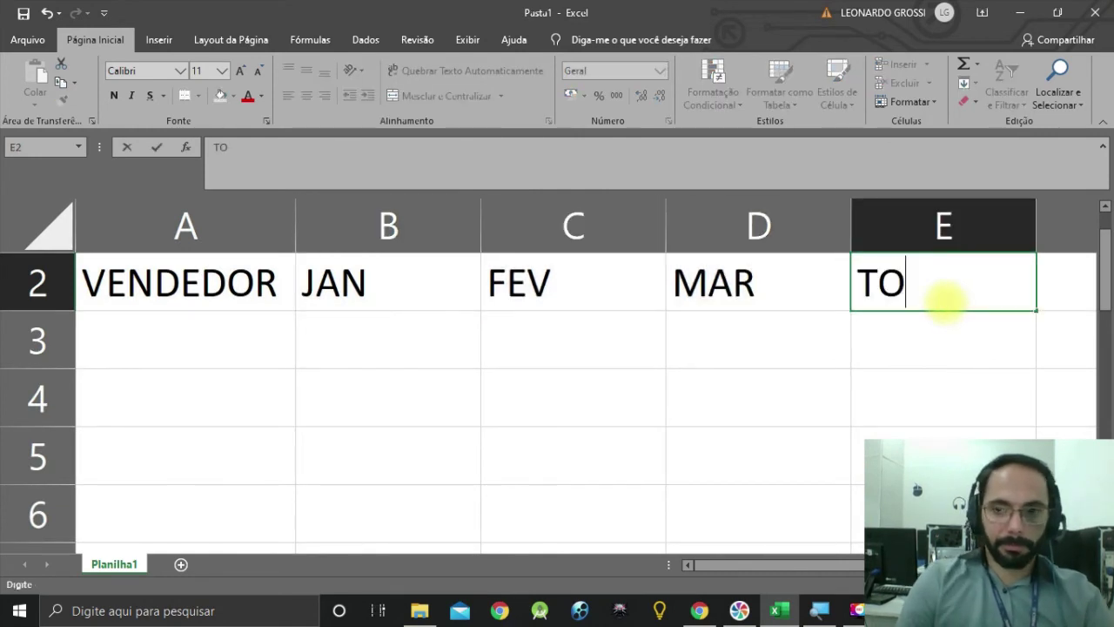
pyautogui.write('TAL')
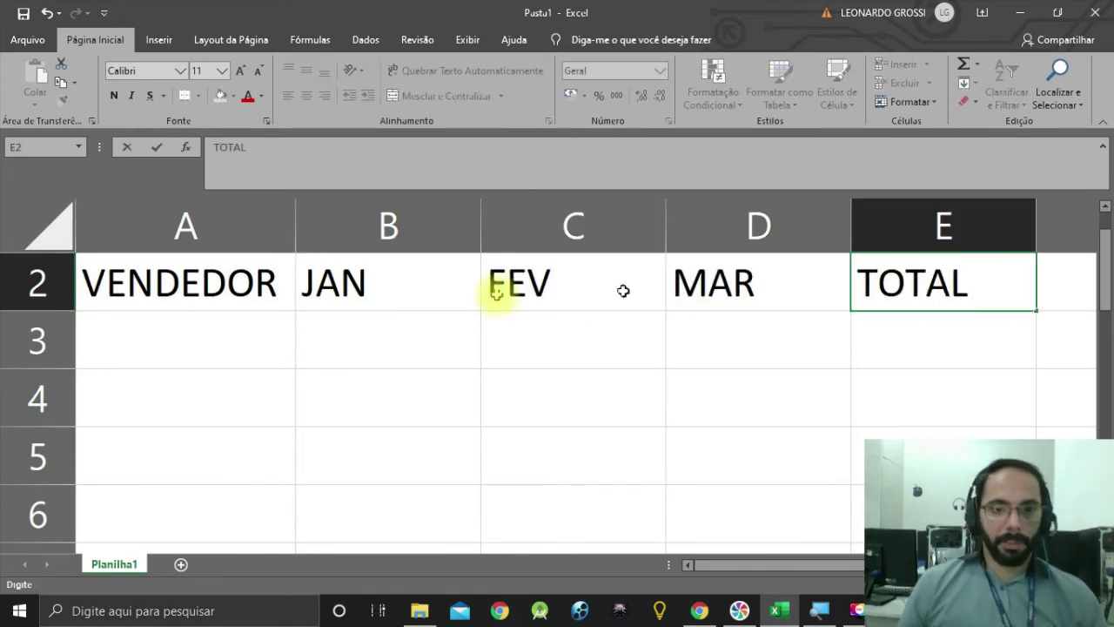
# Step: Enter the three sellers' first names in cells A3:A5 under the VENDEDOR heading
pyautogui.click(240, 343)
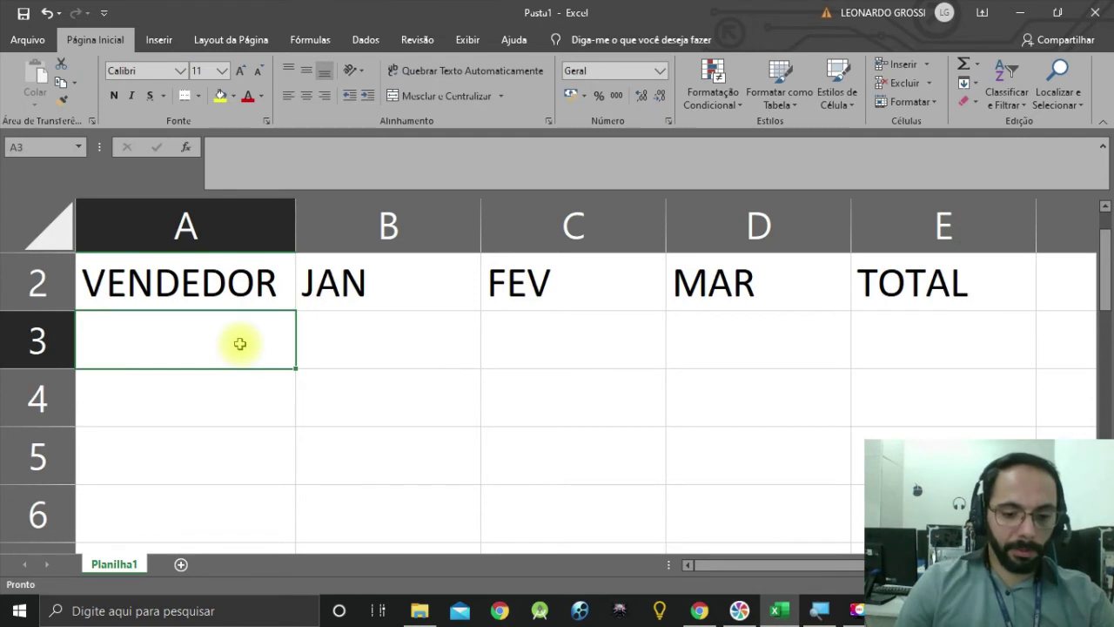
pyautogui.write('Ana')
pyautogui.press('Return')
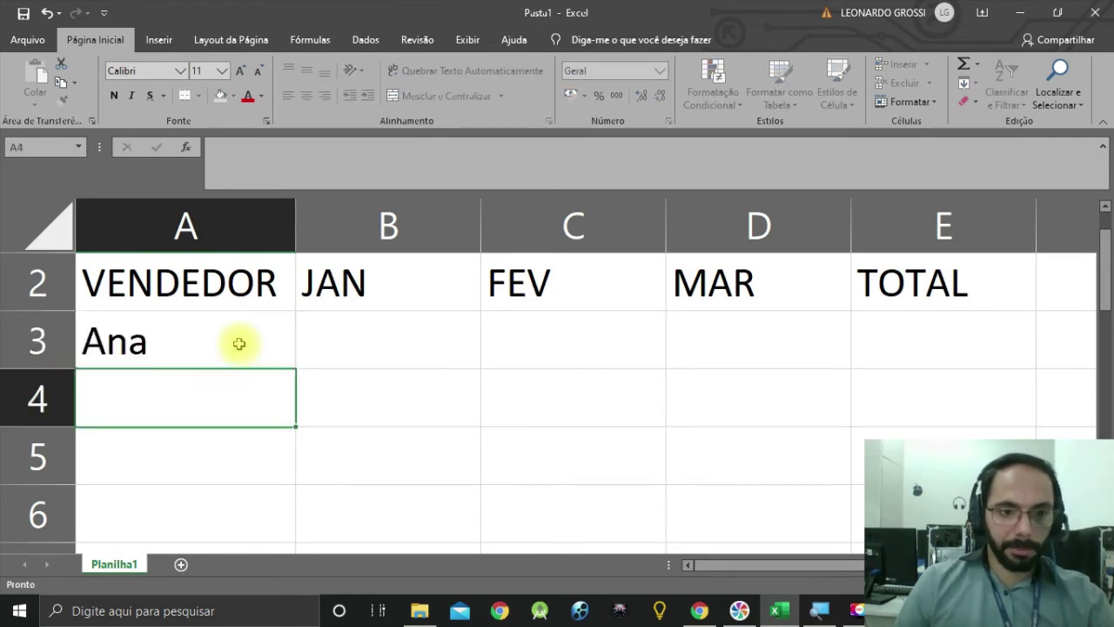
pyautogui.write('Julia')
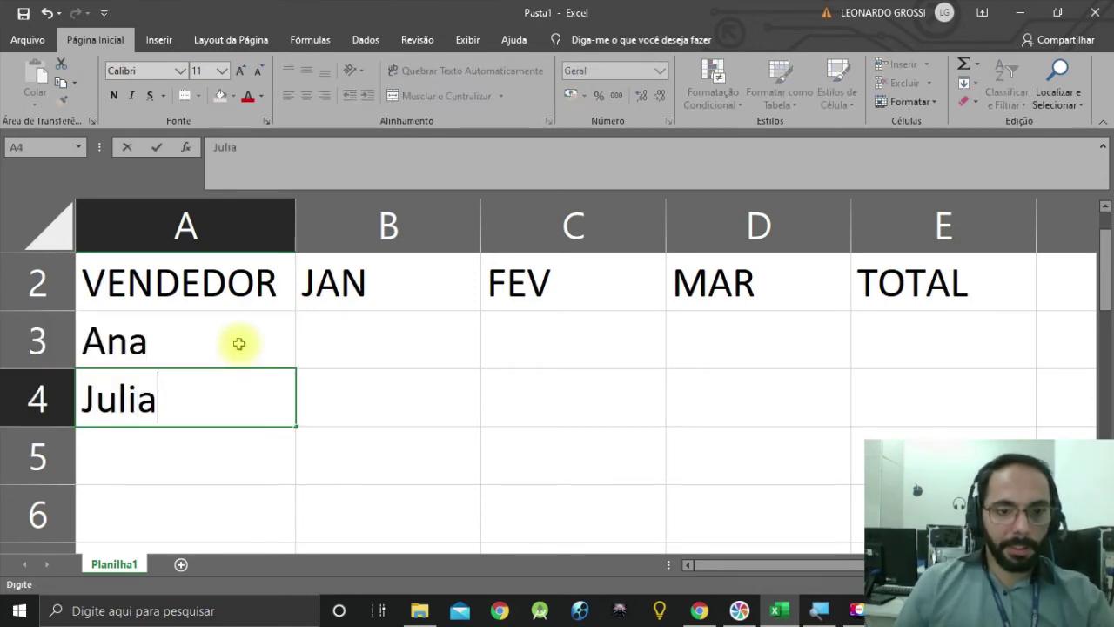
pyautogui.press('Return')
pyautogui.write('Pedro')
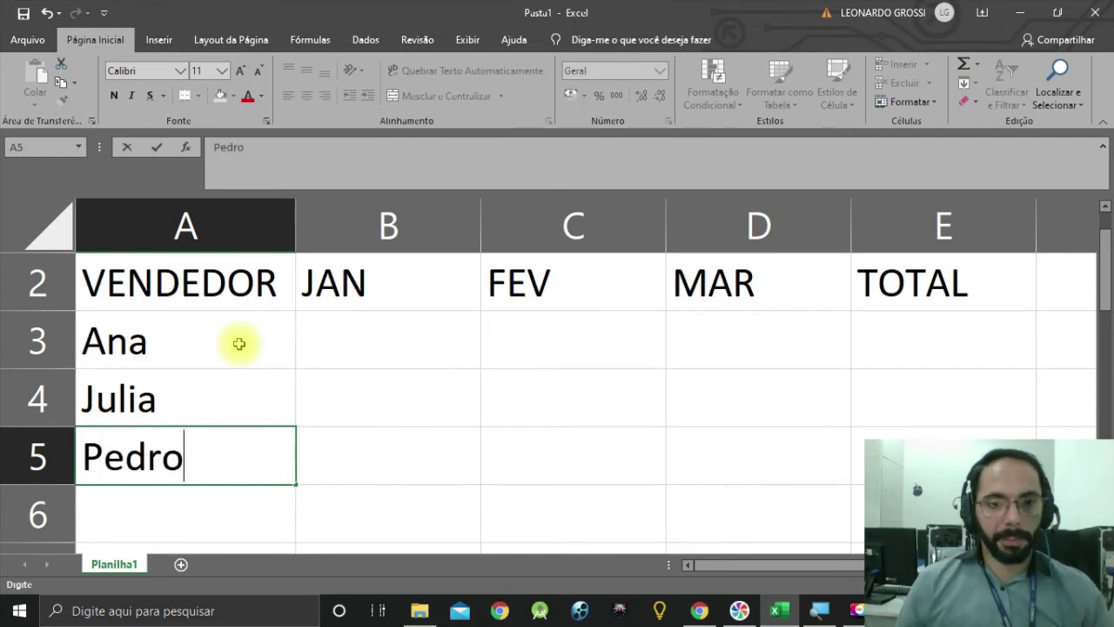
pyautogui.click(336, 353)
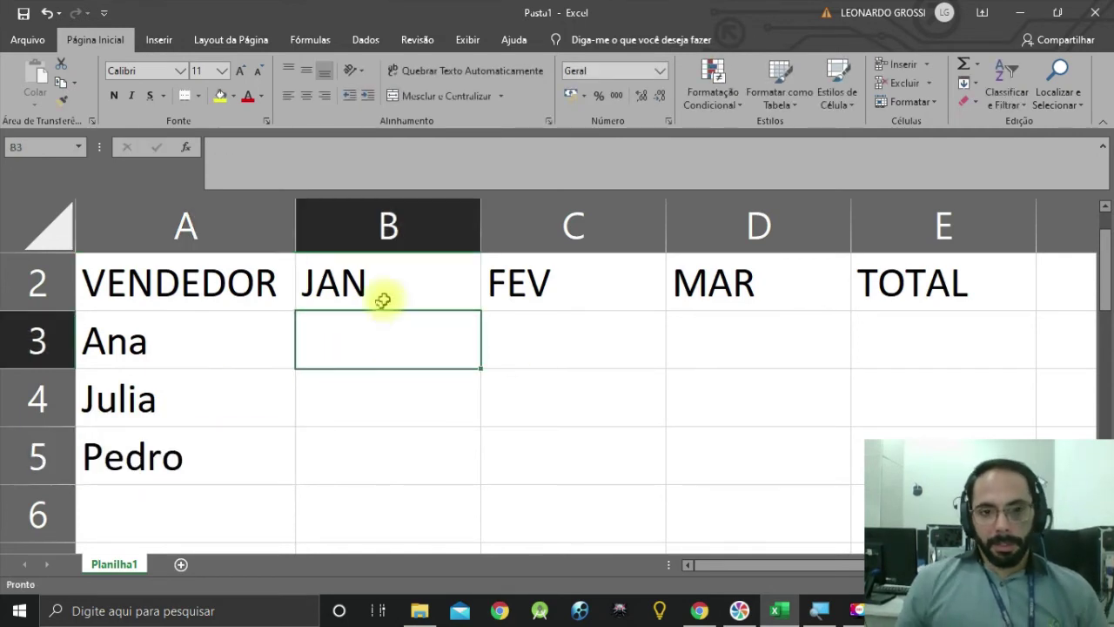
# Step: Examine the table layout: the month headings in row 2, the seller rows in column A and the cell for the first seller's total
pyautogui.click(413, 294)
pyautogui.click(610, 301)
pyautogui.click(766, 299)
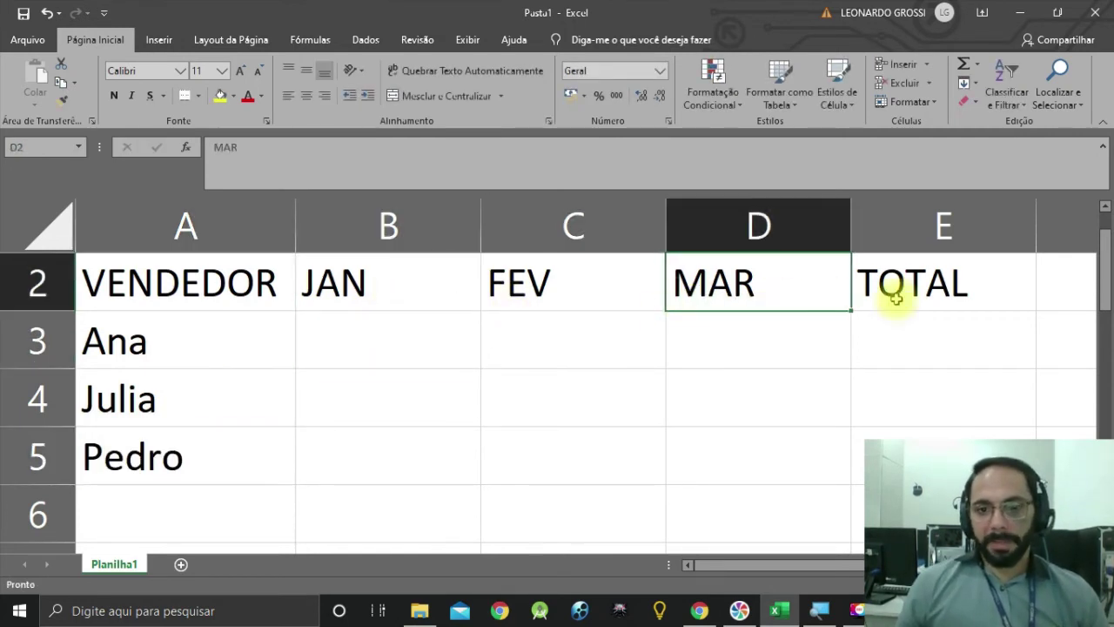
pyautogui.click(236, 362)
pyautogui.click(244, 402)
pyautogui.click(283, 448)
pyautogui.click(359, 399)
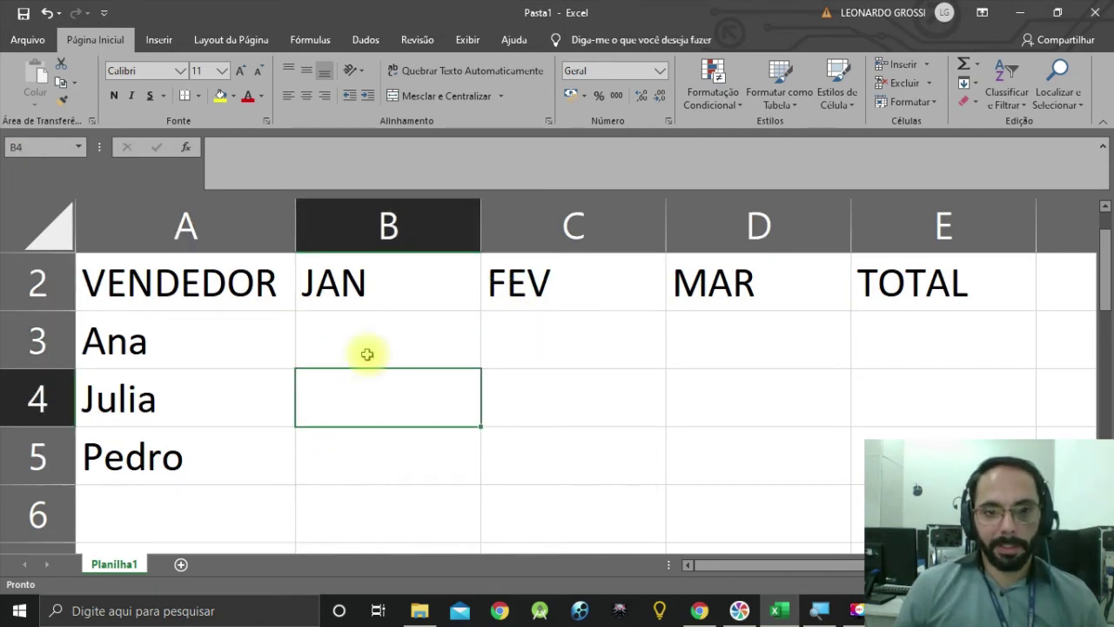
pyautogui.click(367, 355)
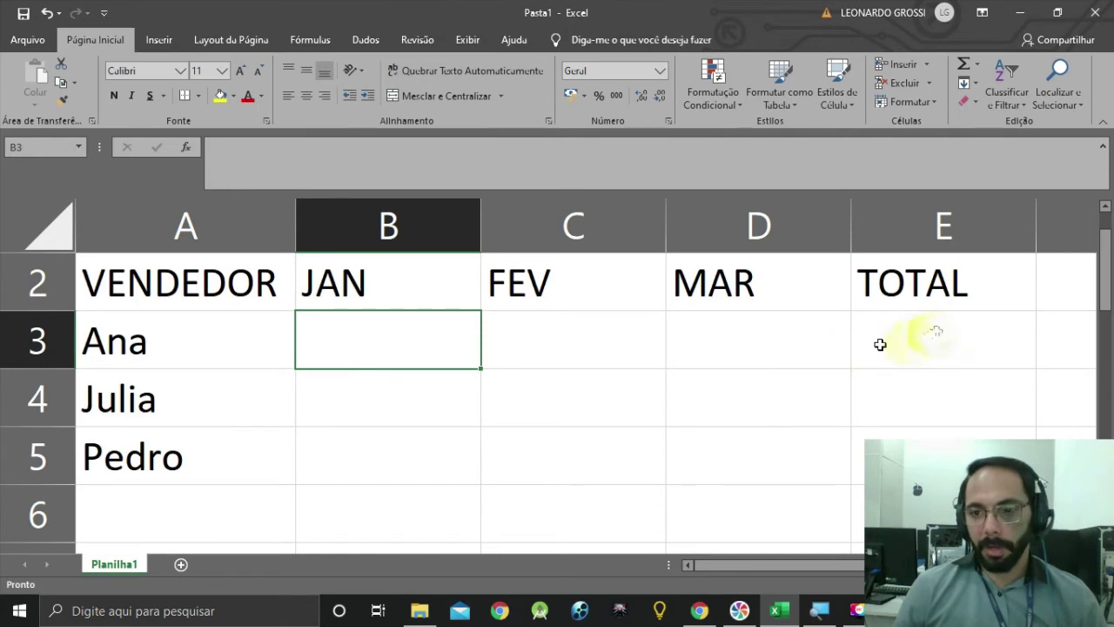
pyautogui.click(930, 348)
pyautogui.moveTo(766, 288); pyautogui.dragTo(418, 282)
pyautogui.click(896, 352)
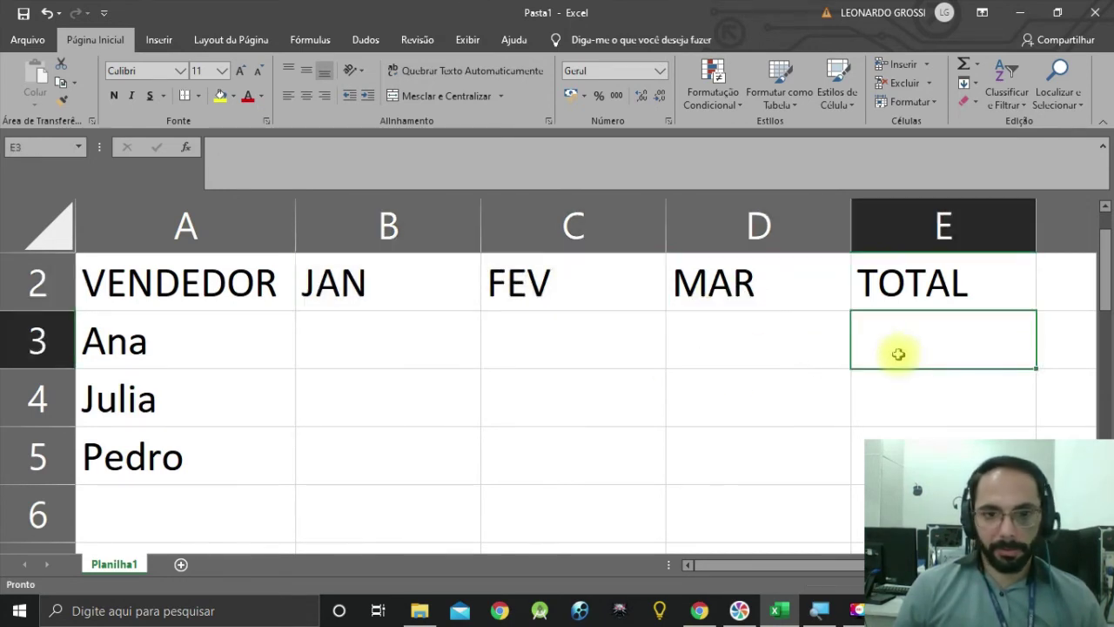
# Step: Enter the first seller's monthly values 500, 600 and 400 in cells B3:D3
pyautogui.click(416, 358)
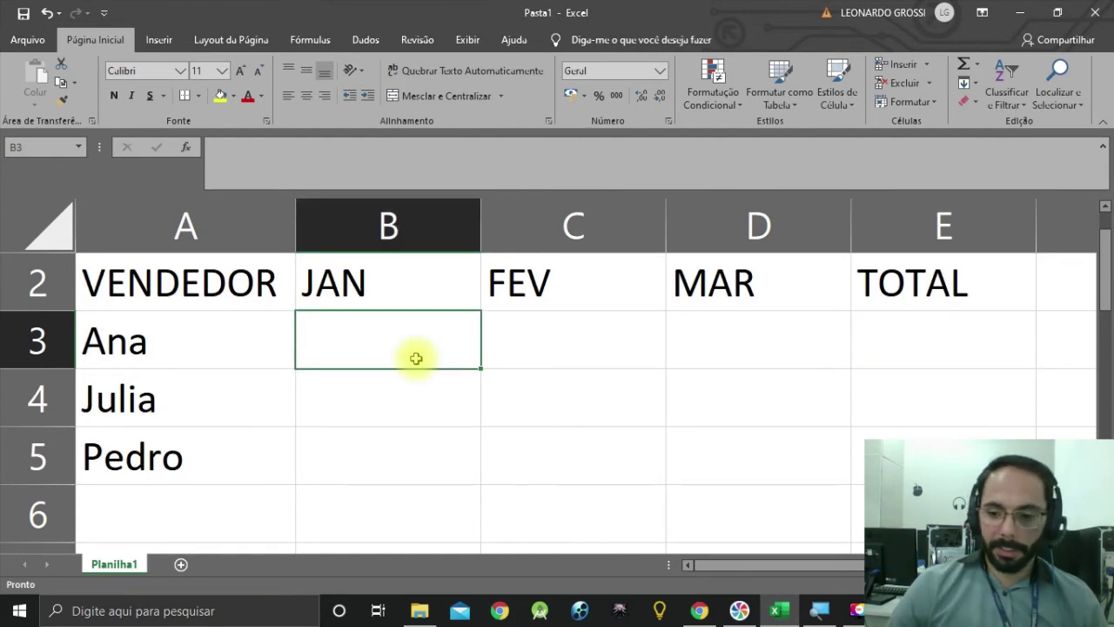
pyautogui.write('500')
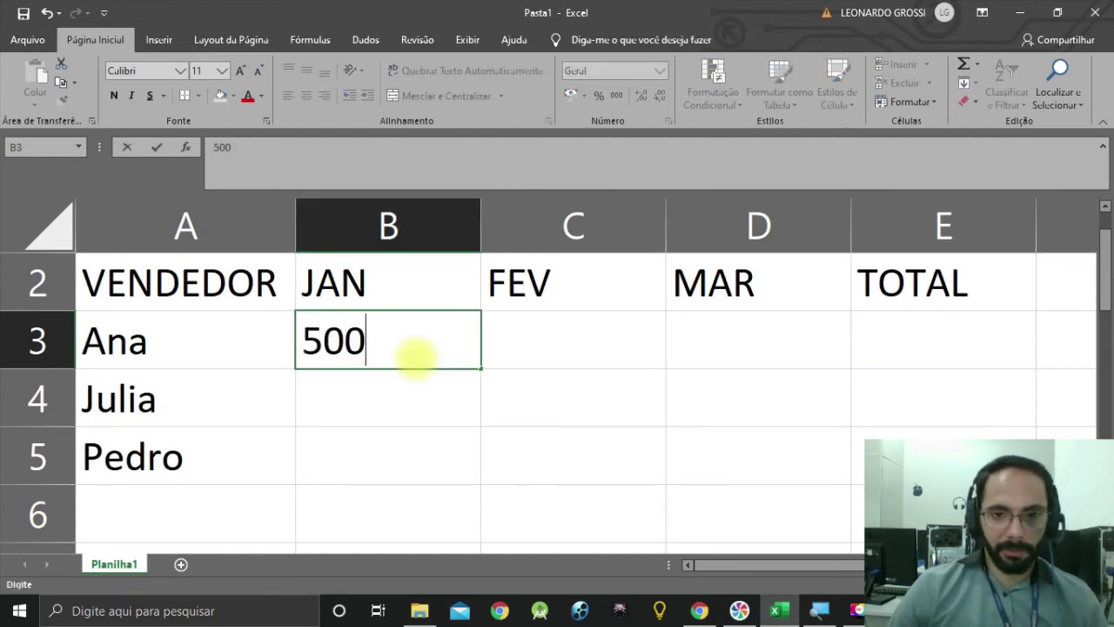
pyautogui.press('Tab')
pyautogui.write('600')
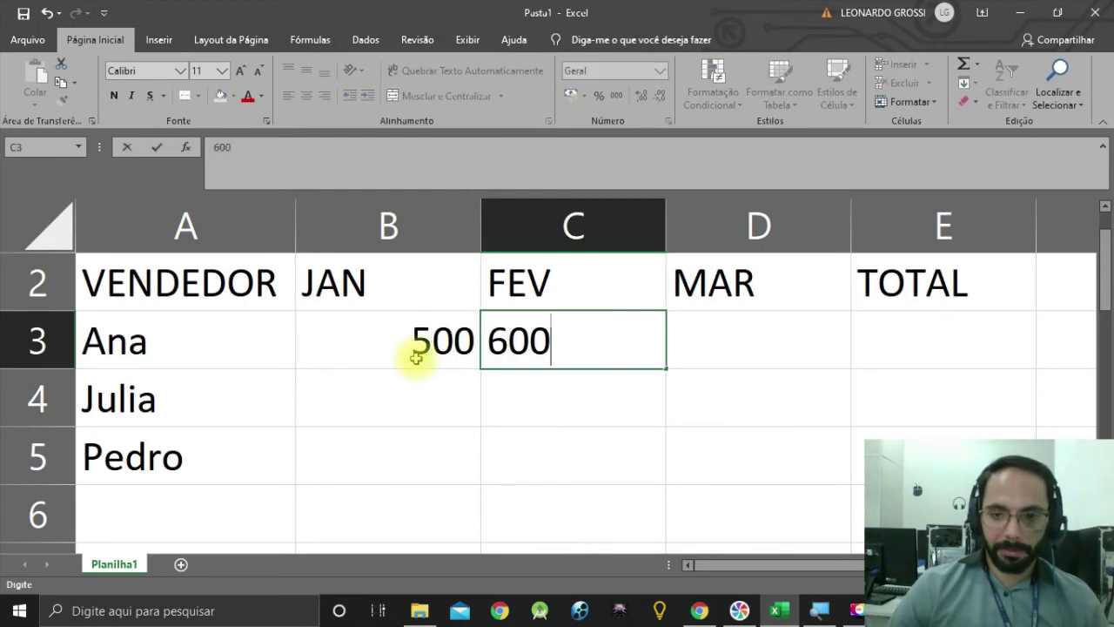
pyautogui.press('Tab')
pyautogui.write('400')
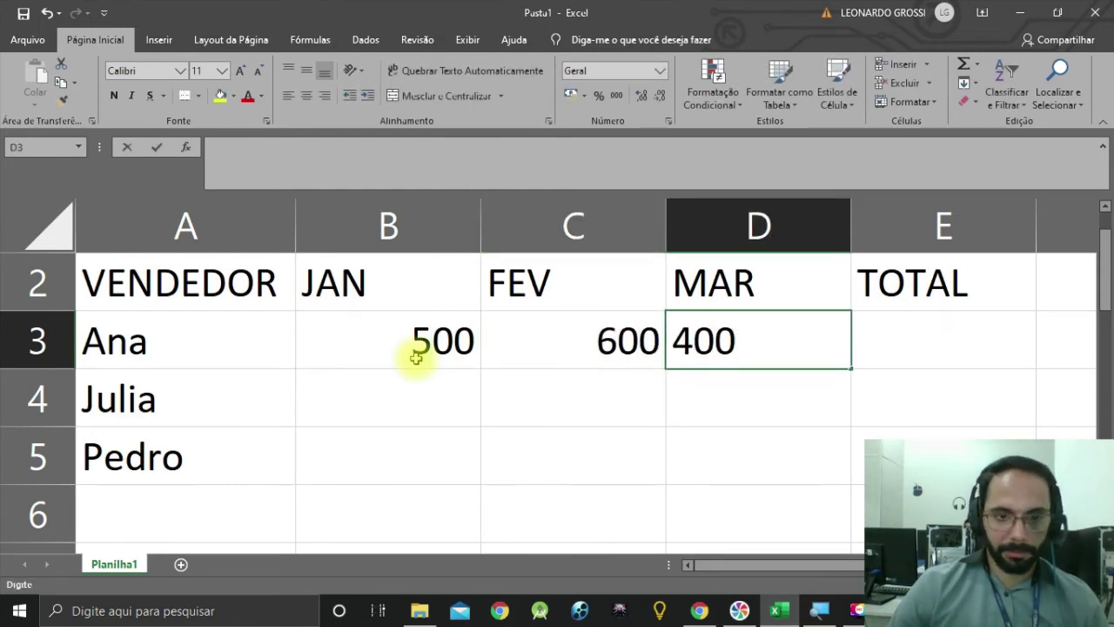
pyautogui.press('Return')
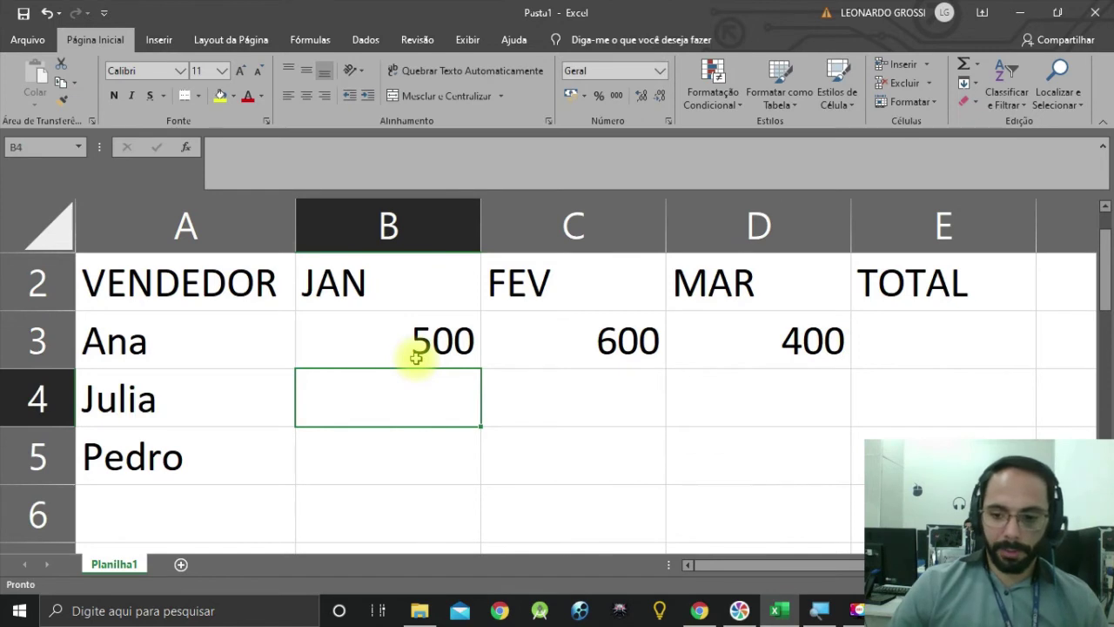
# Step: Enter the second seller's monthly values 450, 500 and 700 in cells B4:D4
pyautogui.write('450')
pyautogui.press('Tab')
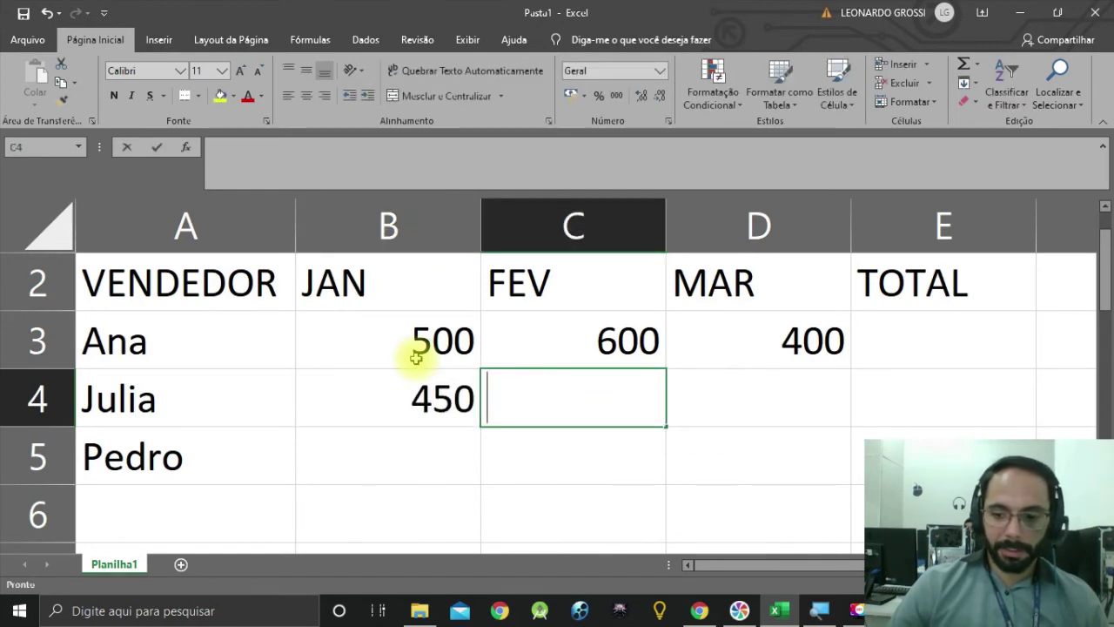
pyautogui.write('500')
pyautogui.press('Tab')
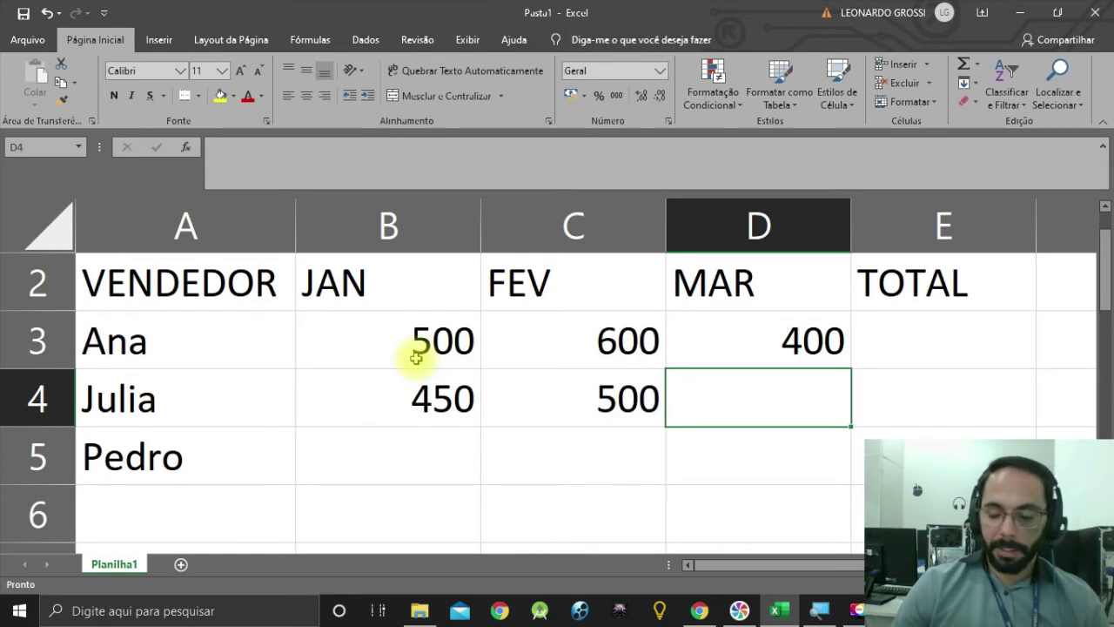
pyautogui.write('700')
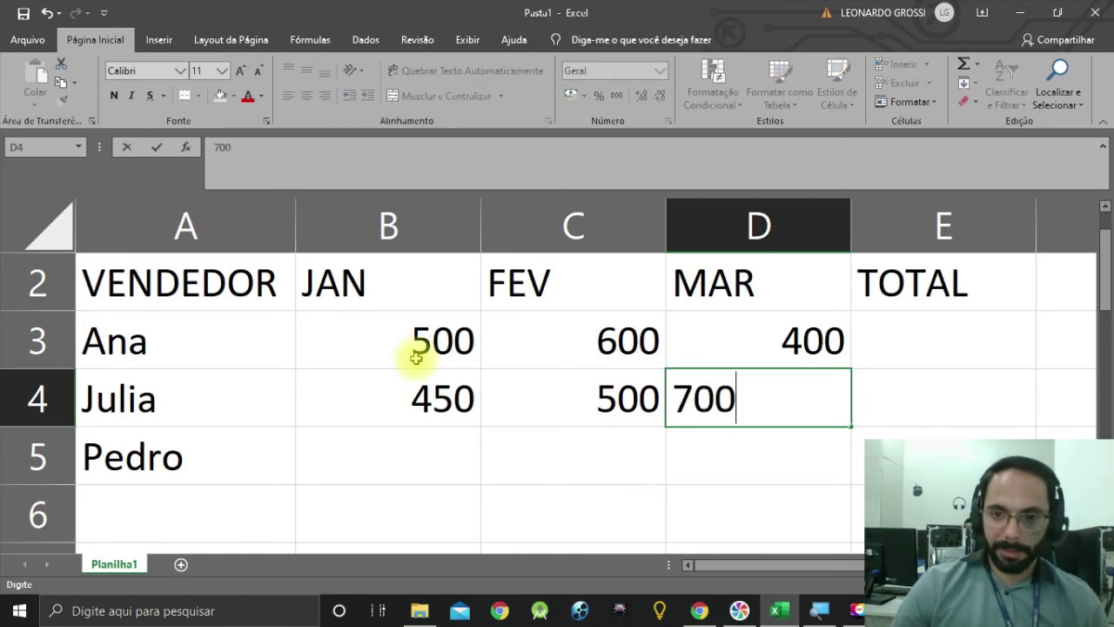
pyautogui.press('Return')
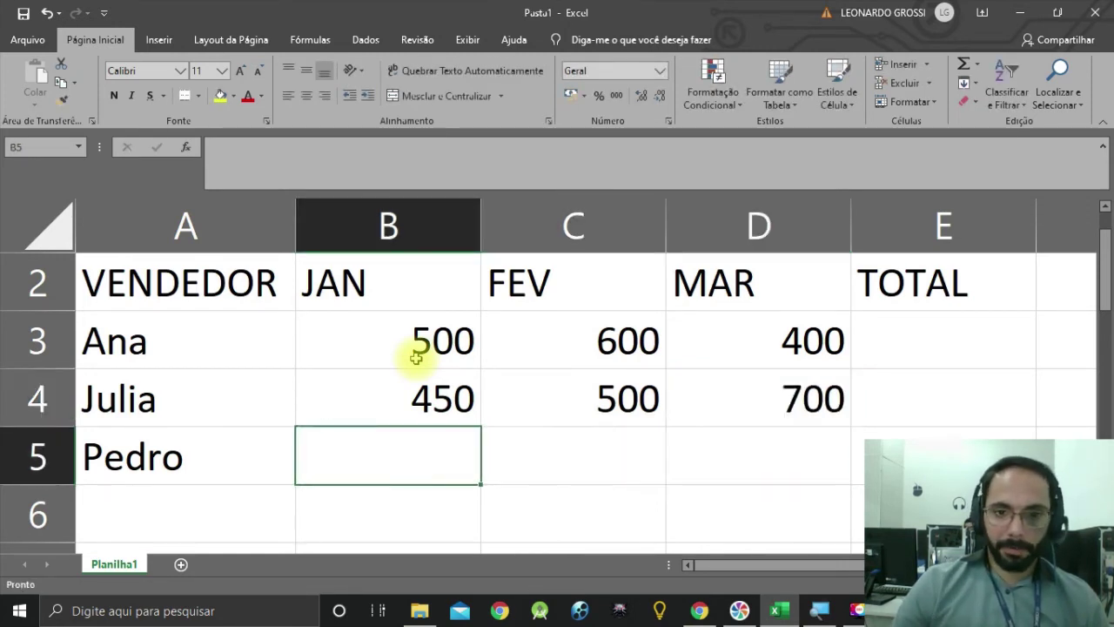
# Step: Enter the third seller's monthly values 600, 400 and 550 in cells B5:D5
pyautogui.write('600')
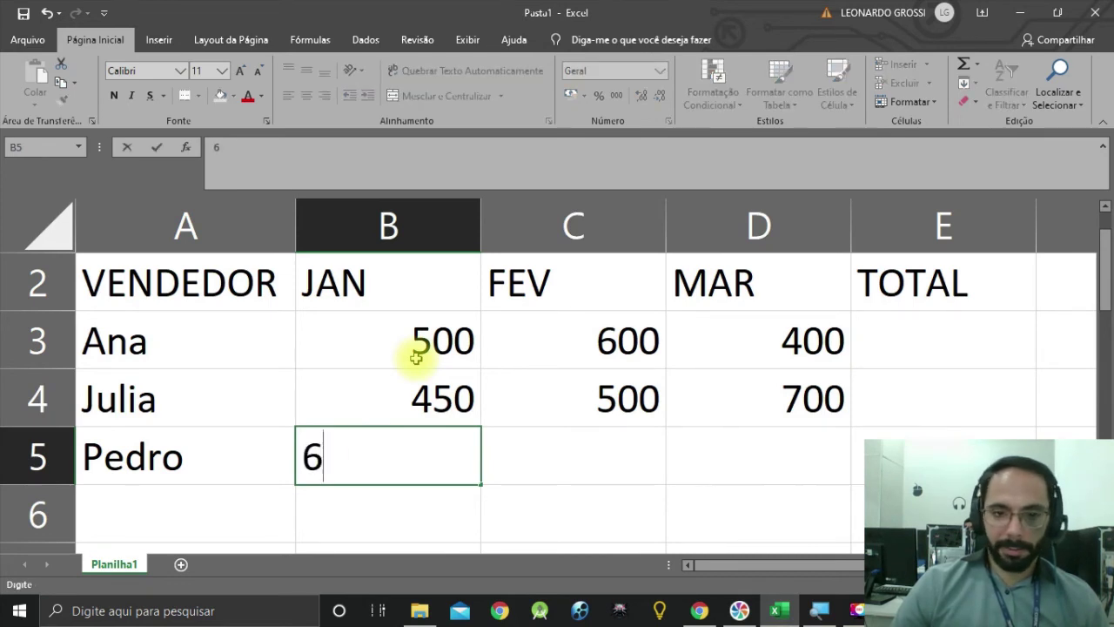
pyautogui.press('Tab')
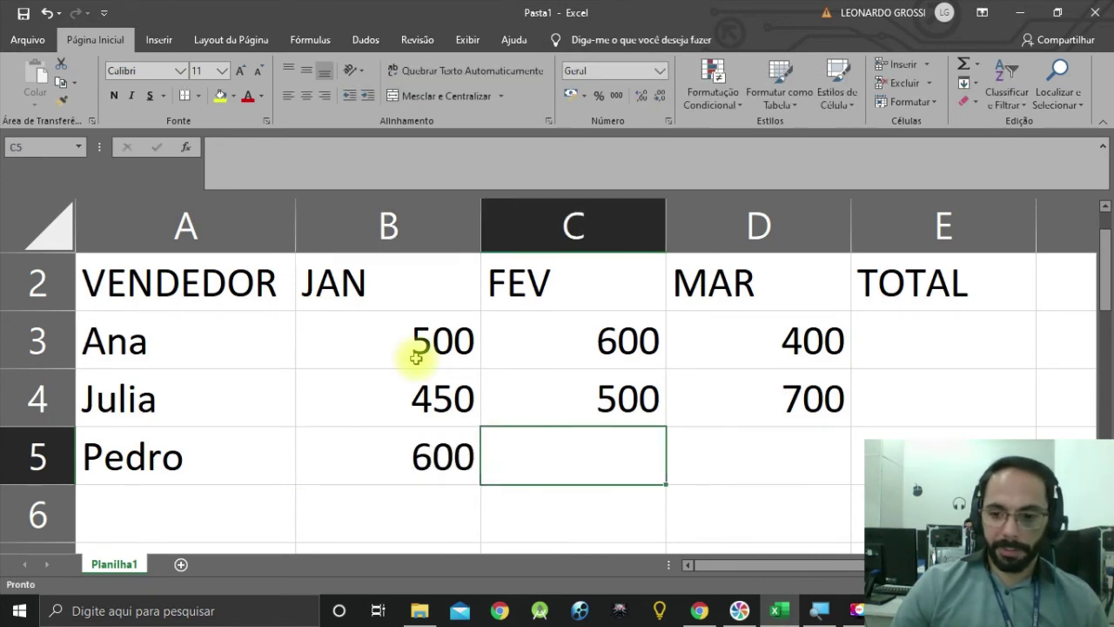
pyautogui.write('400')
pyautogui.press('Tab')
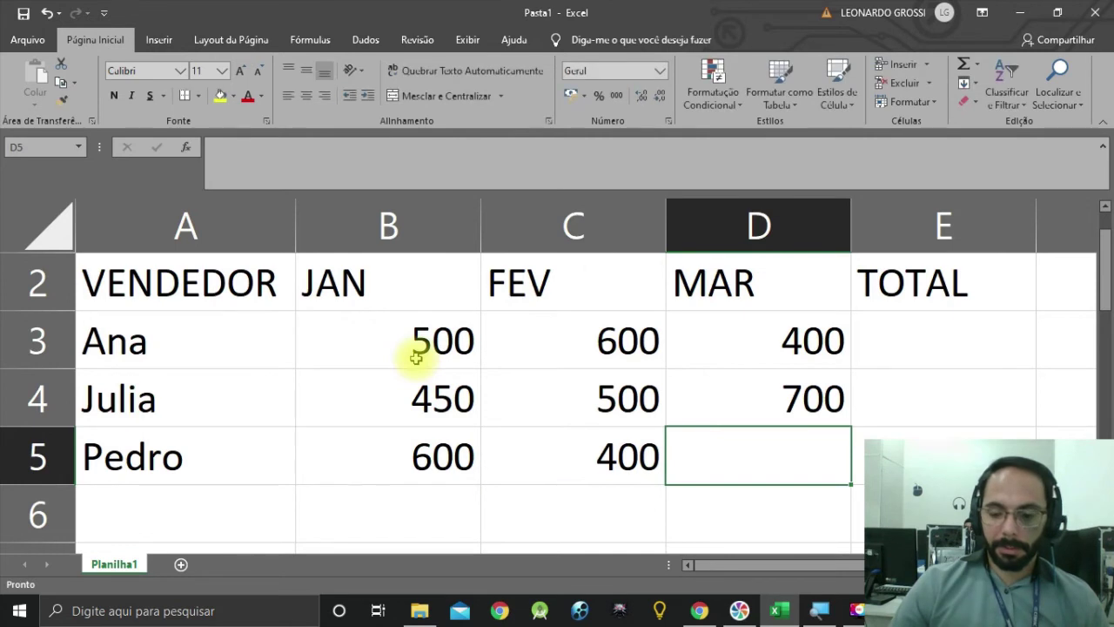
pyautogui.write('5')
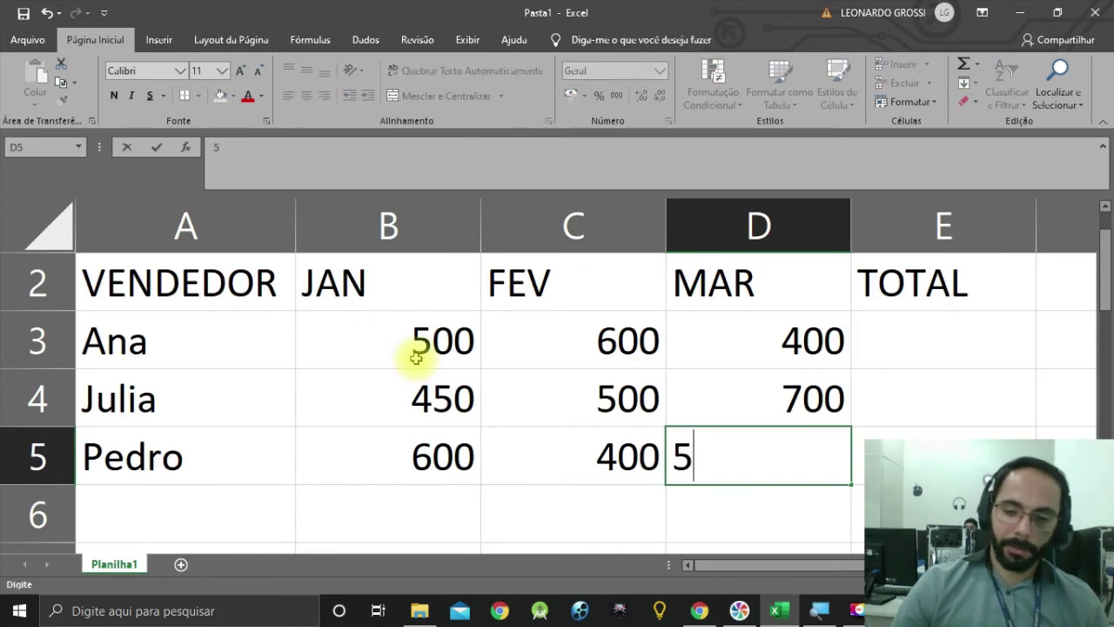
pyautogui.write('50')
pyautogui.press('Return')
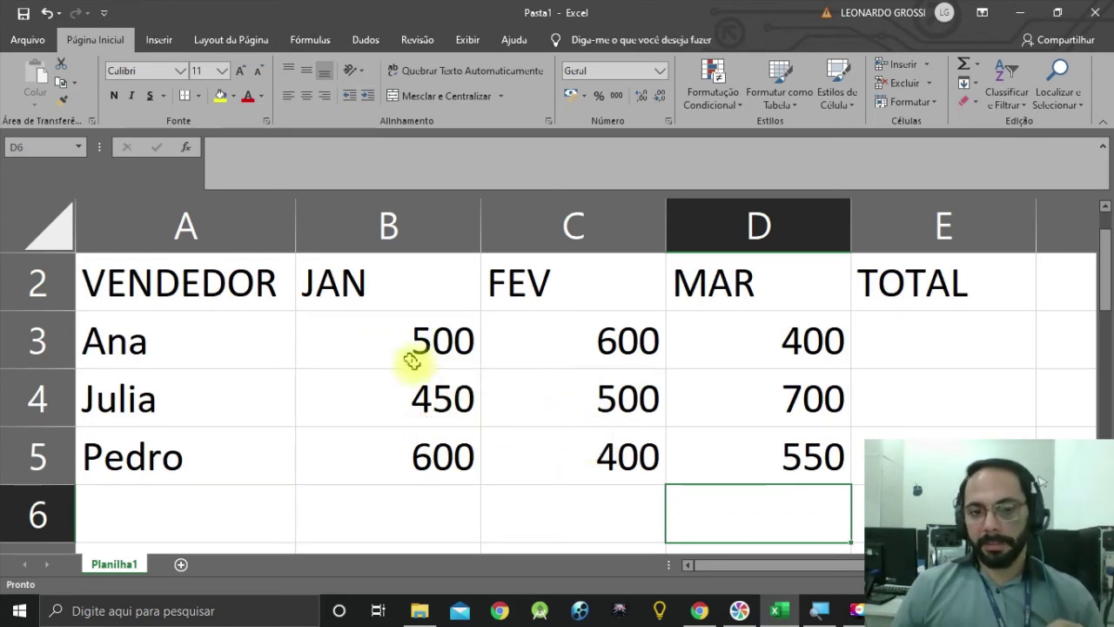
# Step: Enter the sample currency amount R$ 500,00 in cell C7, below the sales table
pyautogui.scroll(-1, 461, 397)
pyautogui.click(523, 418)
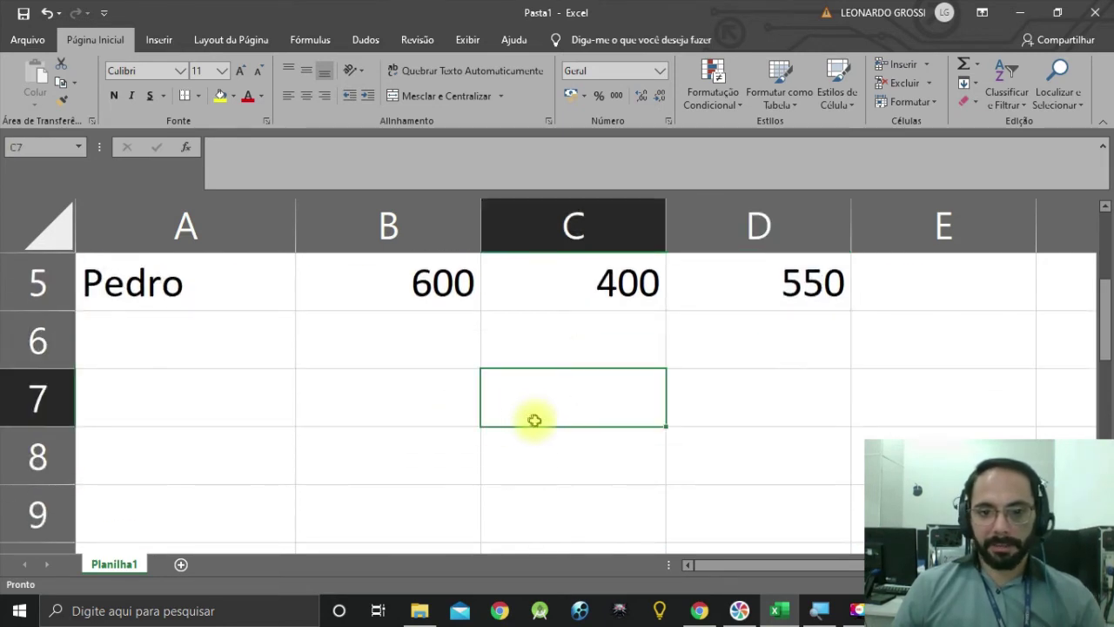
pyautogui.write('R')
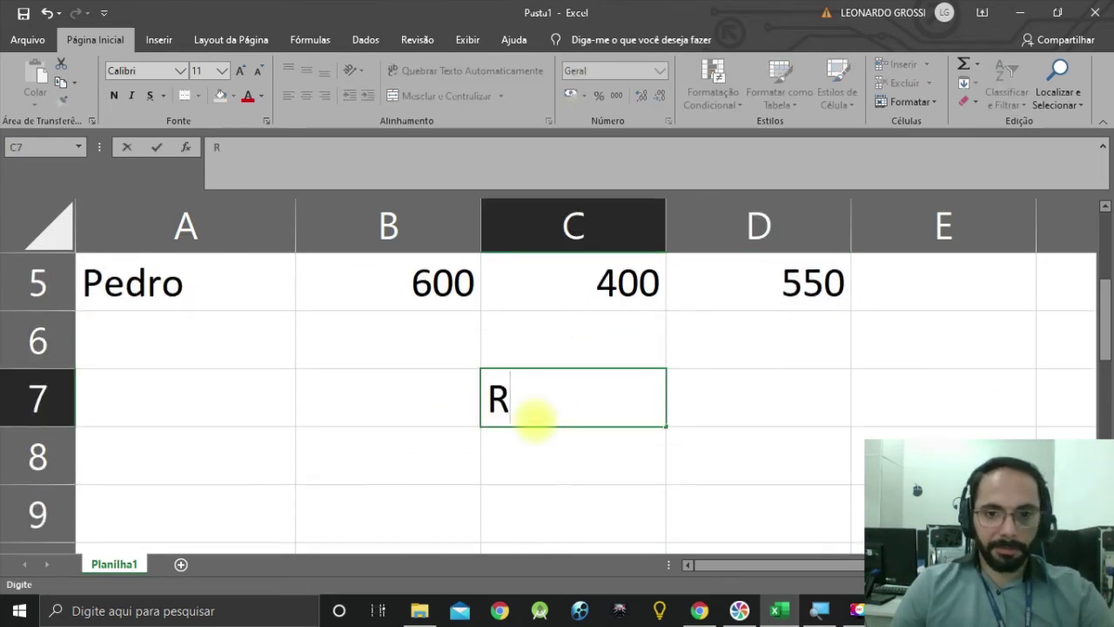
pyautogui.write('$ 5')
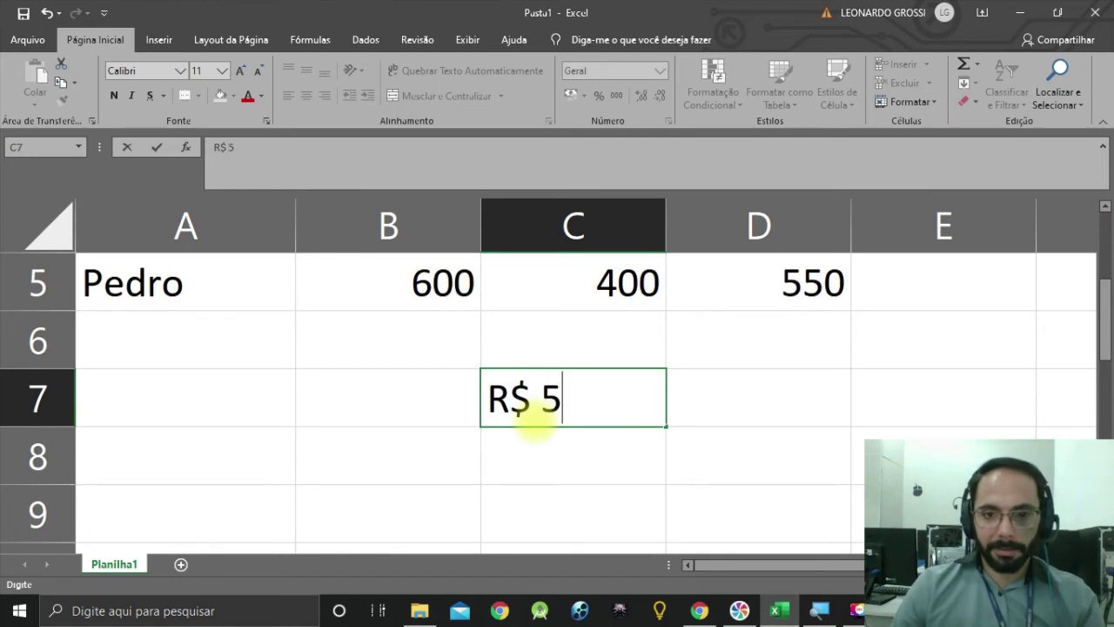
pyautogui.write('00,00')
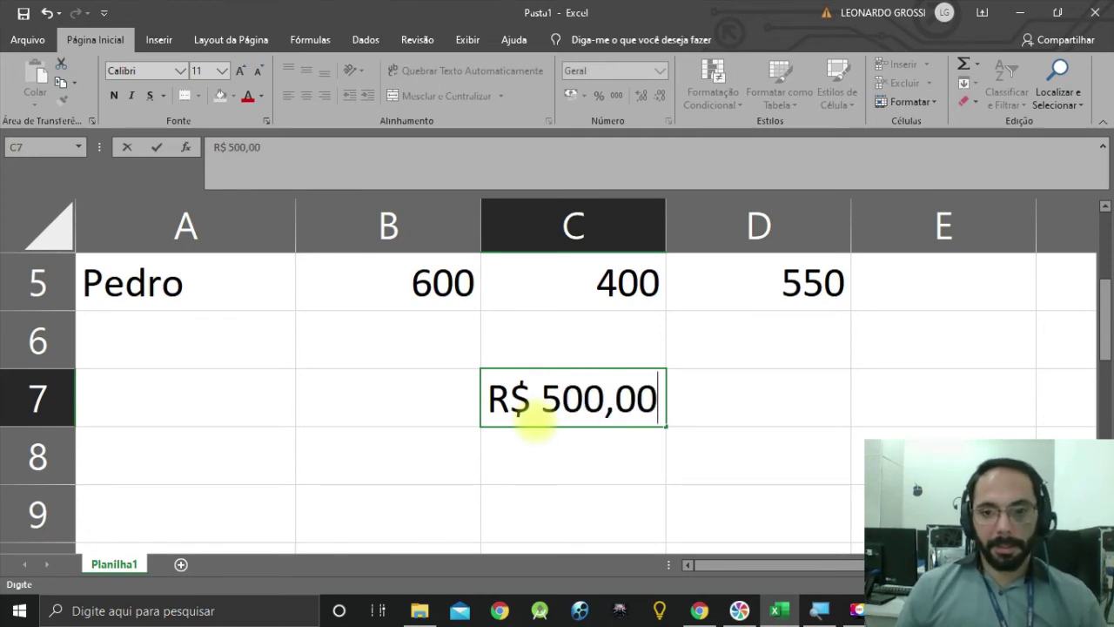
pyautogui.click(575, 457)
# Step: AutoFit column C to the amount in C7, and try narrowing the column and widening it again
pyautogui.scroll(1, 636, 464)
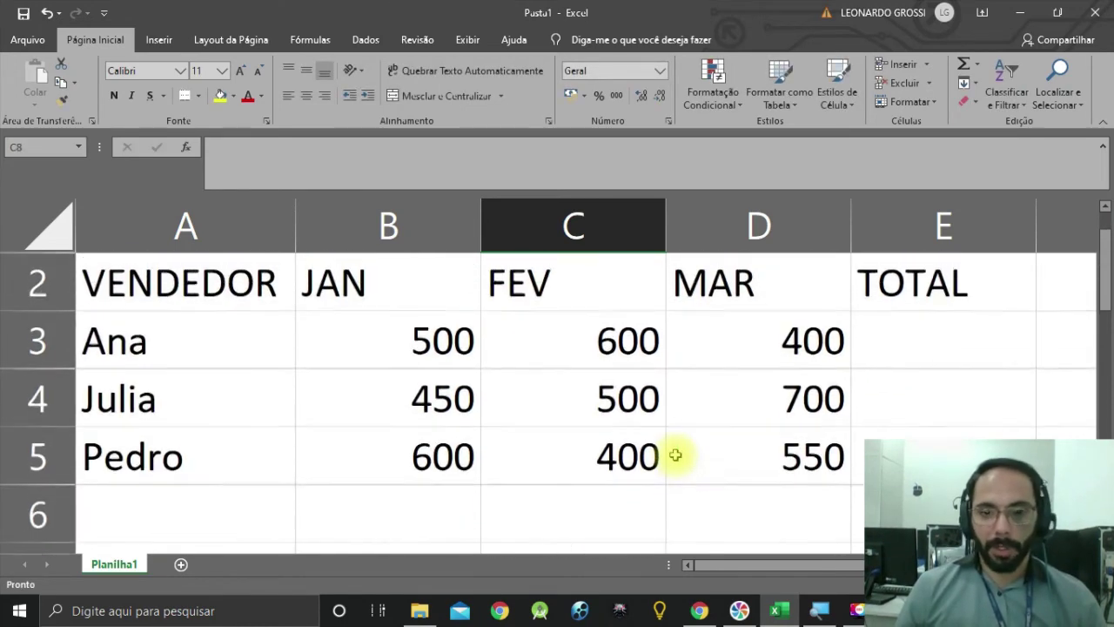
pyautogui.scroll(-1, 644, 427)
pyautogui.scroll(1, 643, 431)
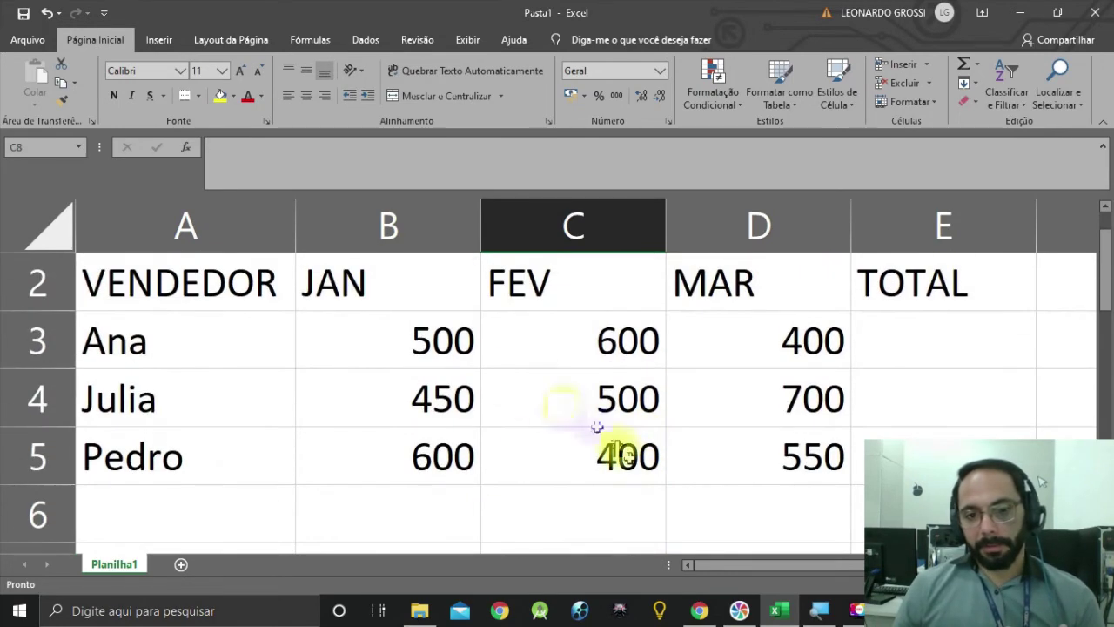
pyautogui.keyDown('ctrl'); pyautogui.scroll(-1, 511, 398); pyautogui.keyUp('ctrl')
pyautogui.scroll(1, 514, 402)
pyautogui.keyDown('ctrl'); pyautogui.scroll(-1, 514, 408); pyautogui.keyUp('ctrl')
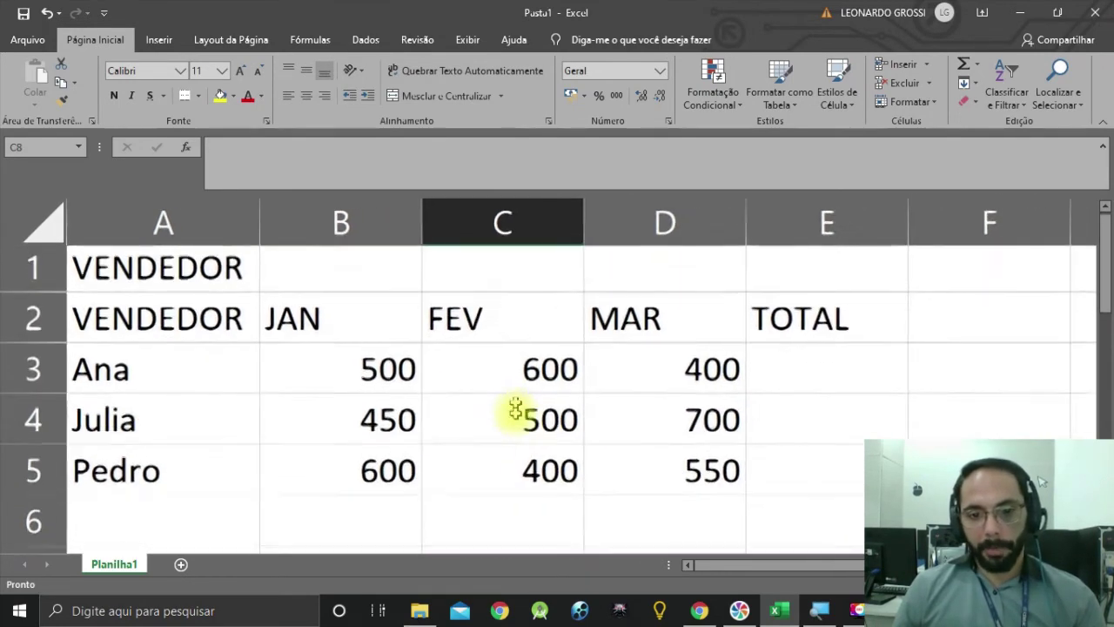
pyautogui.keyDown('ctrl'); pyautogui.scroll(-1, 512, 482); pyautogui.keyUp('ctrl')
pyautogui.keyDown('ctrl'); pyautogui.scroll(-1, 512, 481); pyautogui.keyUp('ctrl')
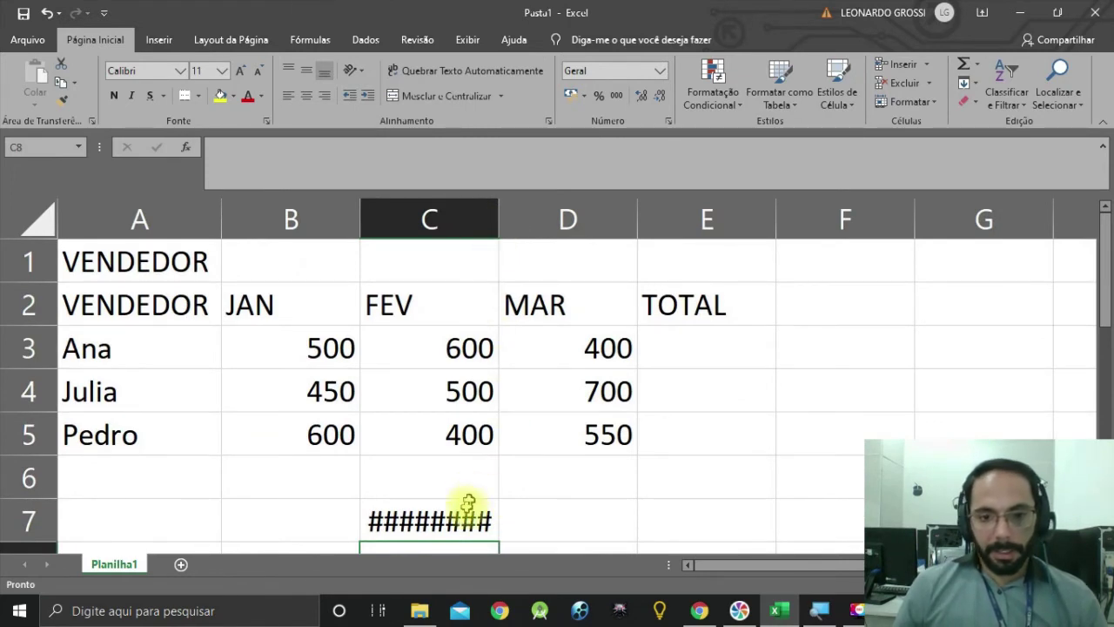
pyautogui.click(448, 525)
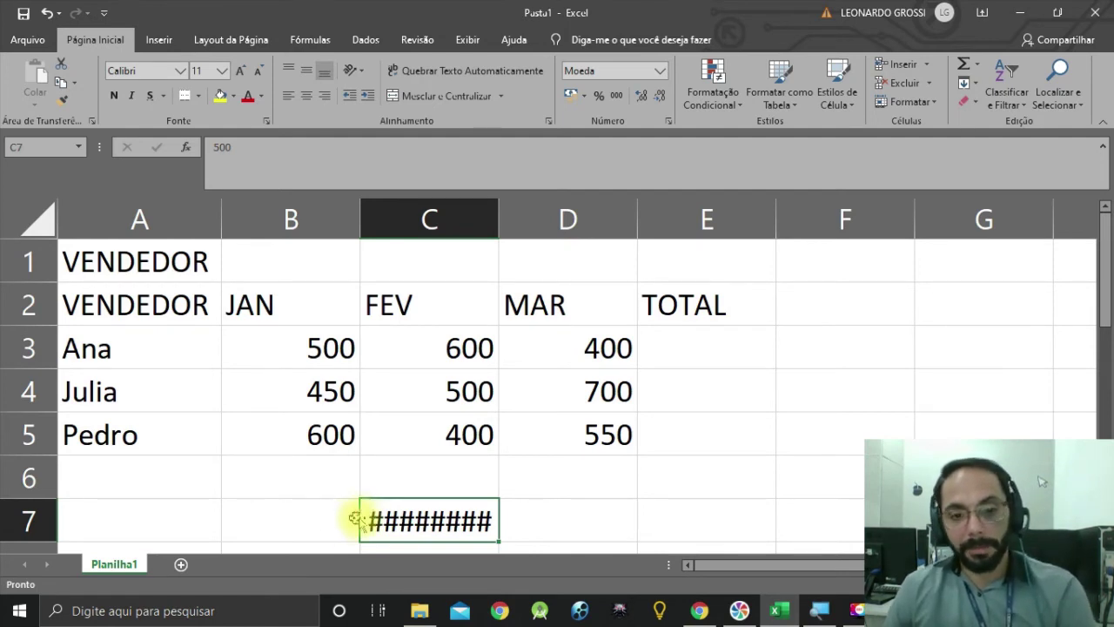
pyautogui.click(498, 213)
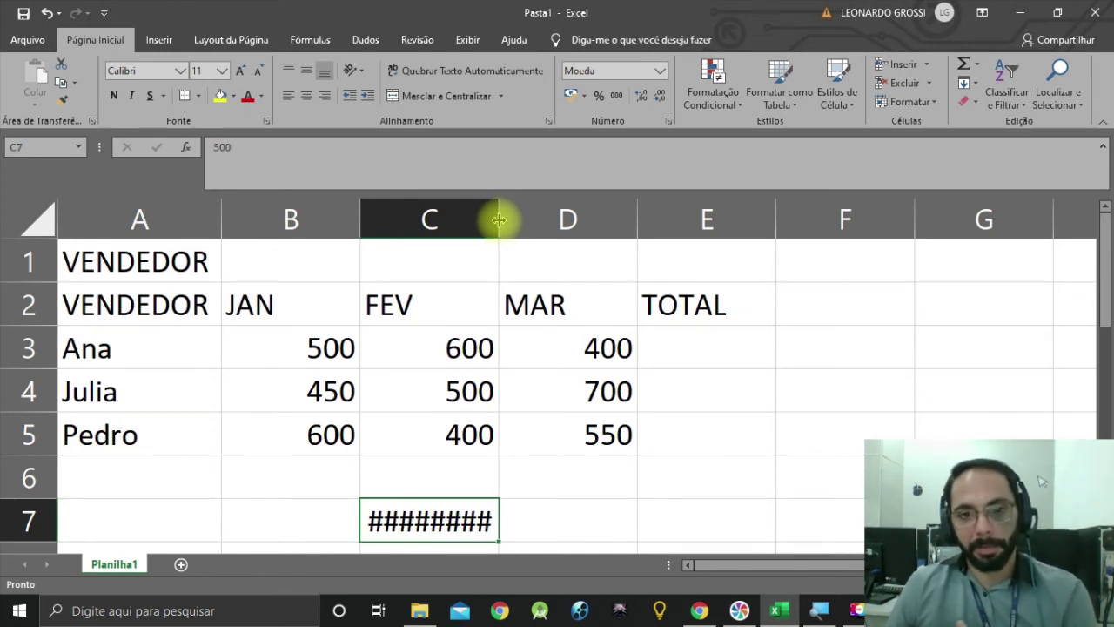
pyautogui.doubleClick(499, 220)
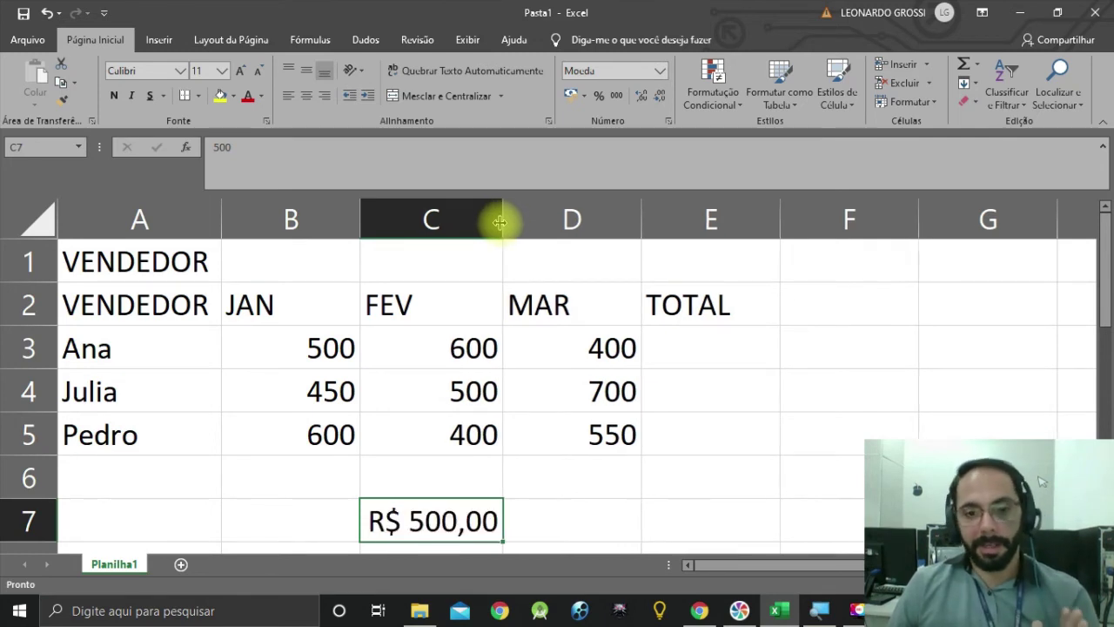
pyautogui.moveTo(501, 220); pyautogui.dragTo(487, 218)
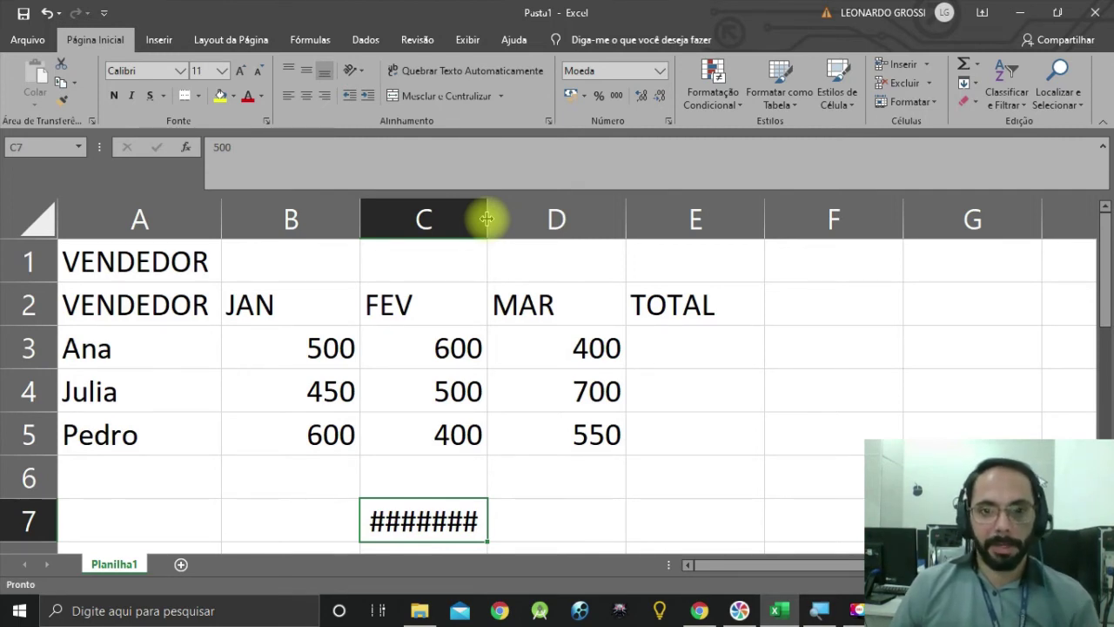
pyautogui.moveTo(487, 219); pyautogui.dragTo(508, 222)
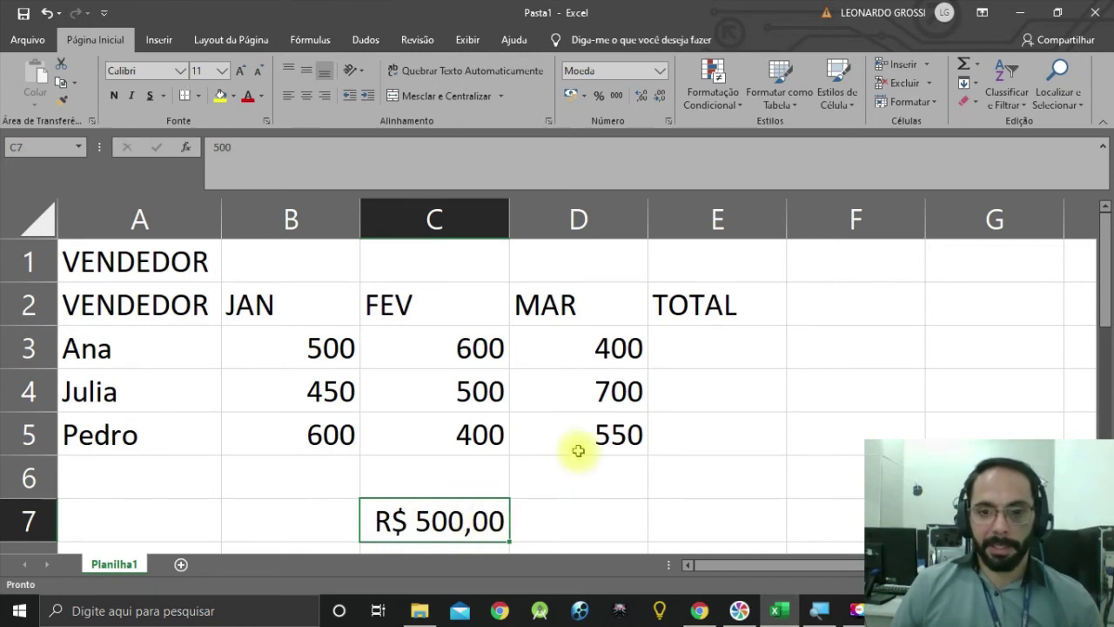
# Step: Apply the R$ Português (Brasil) accounting format to the monthly values in B3:D5
pyautogui.click(289, 359)
pyautogui.moveTo(289, 358); pyautogui.dragTo(526, 427)
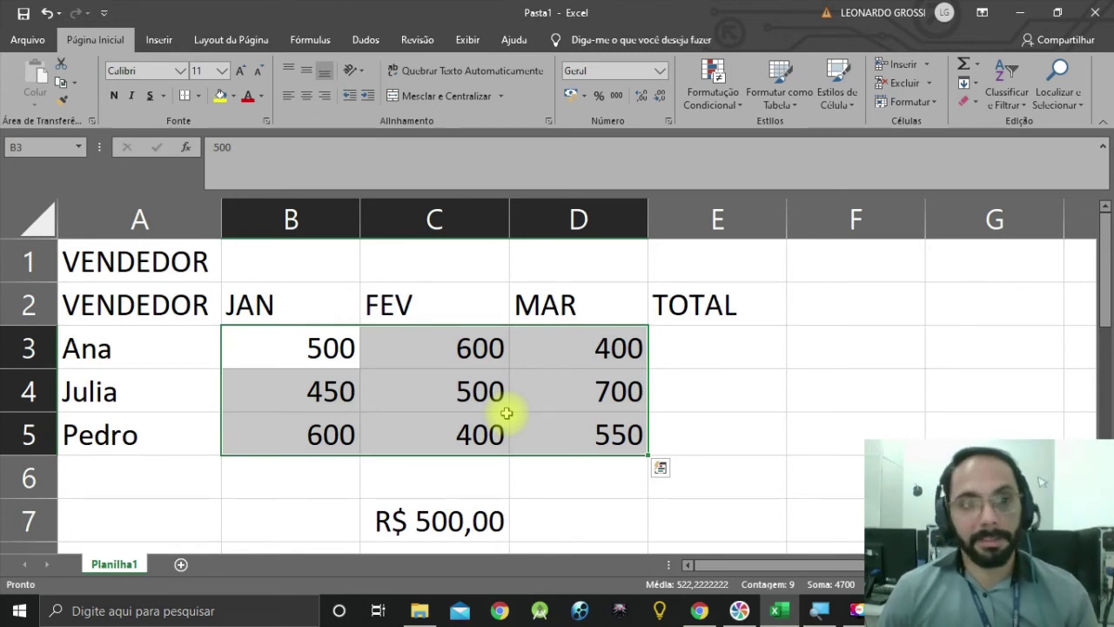
pyautogui.click(98, 41)
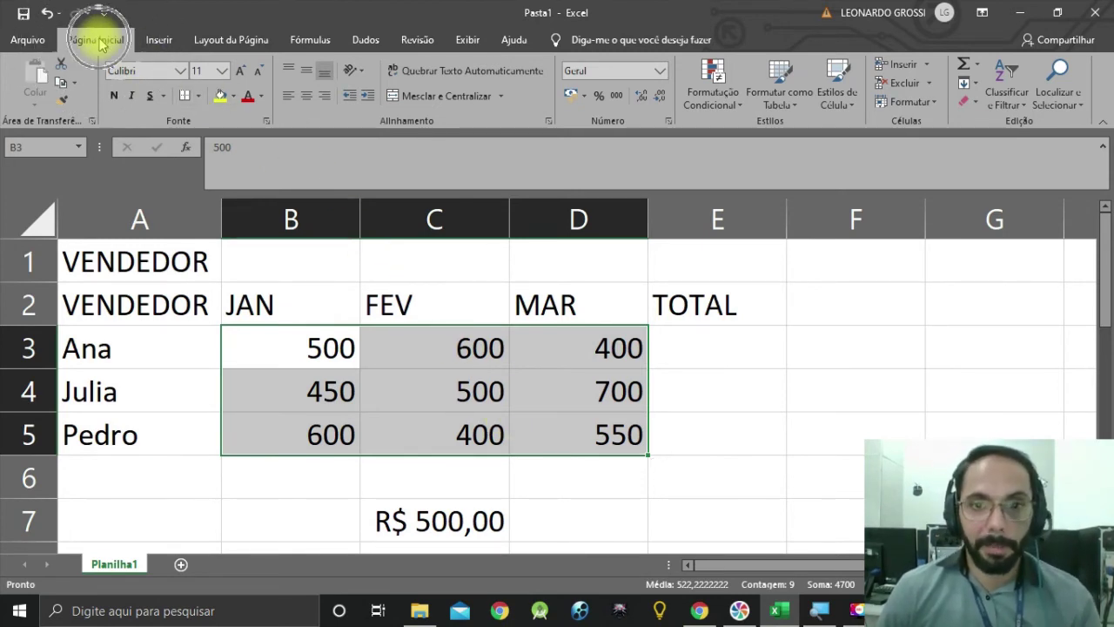
pyautogui.hotkey('ctrl', 'q')
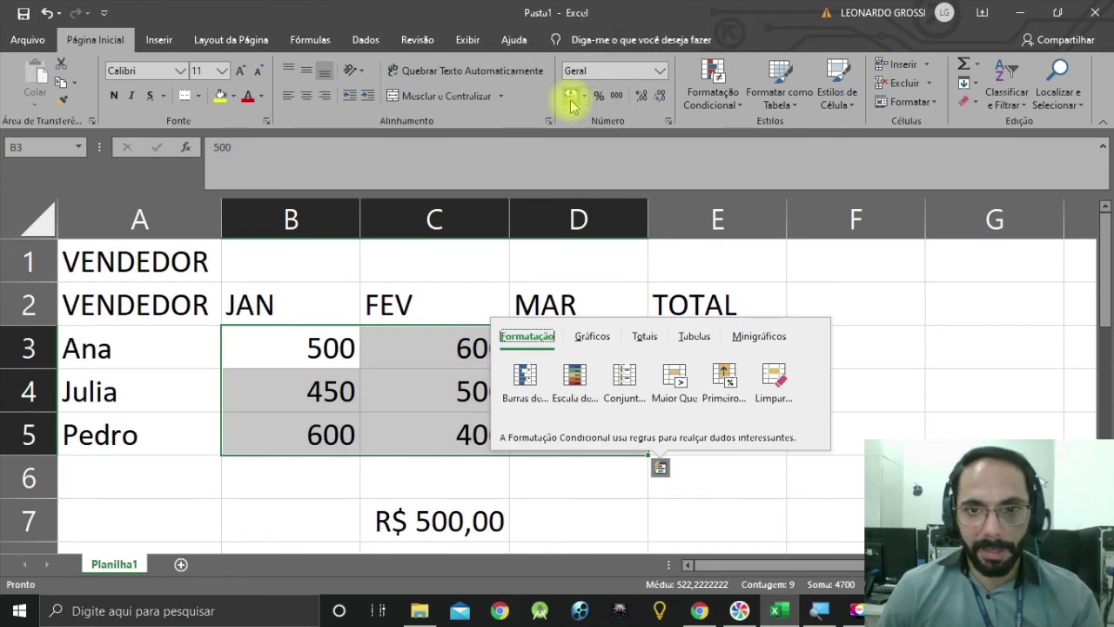
pyautogui.click(584, 96)
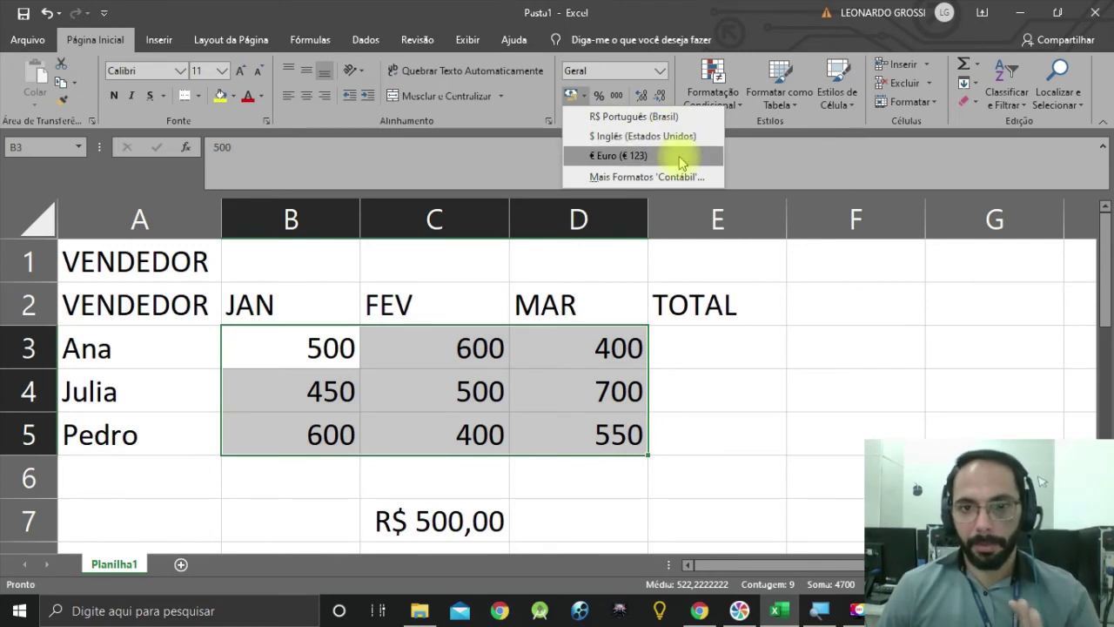
pyautogui.click(632, 118)
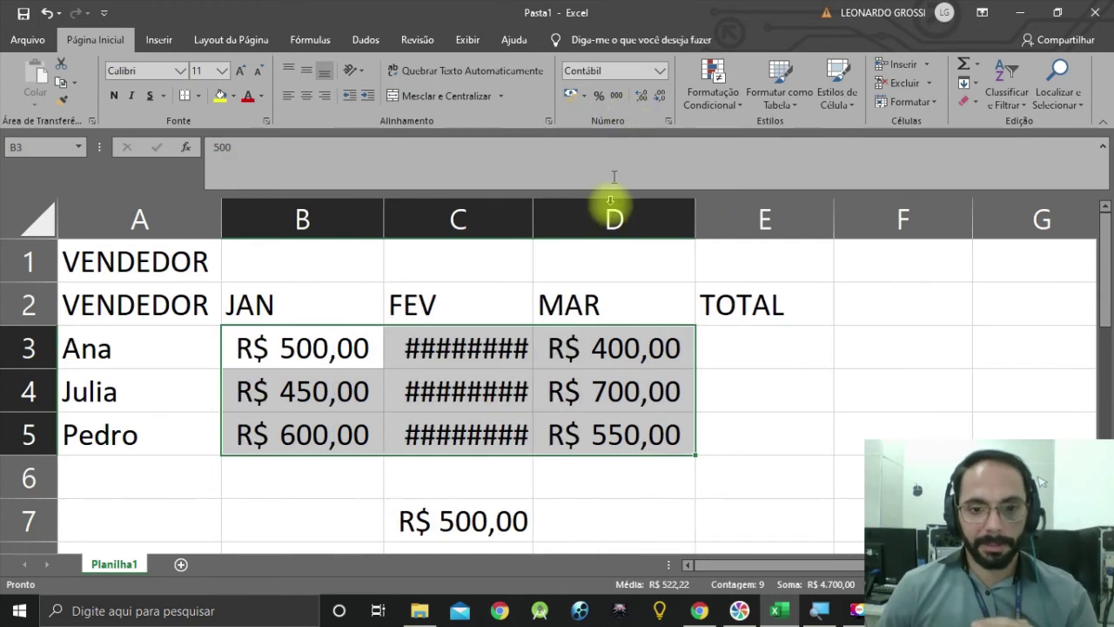
# Step: AutoFit column C to its formatted values and clear the sample amount from cell C7
pyautogui.click(507, 533)
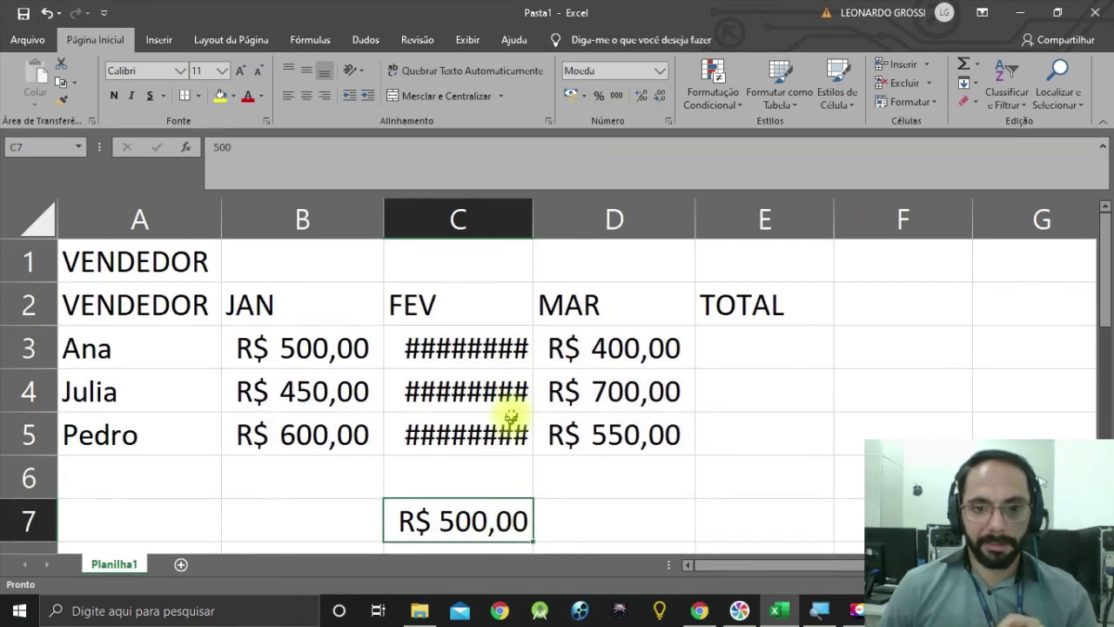
pyautogui.moveTo(533, 219); pyautogui.dragTo(535, 219)
pyautogui.doubleClick(534, 218)
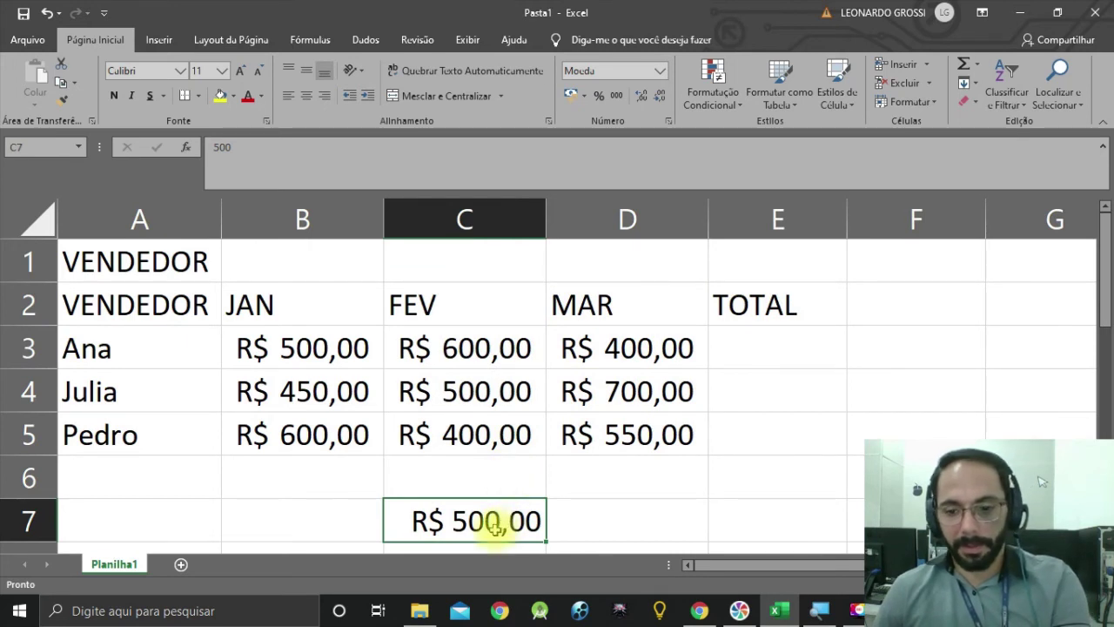
pyautogui.press('Delete')
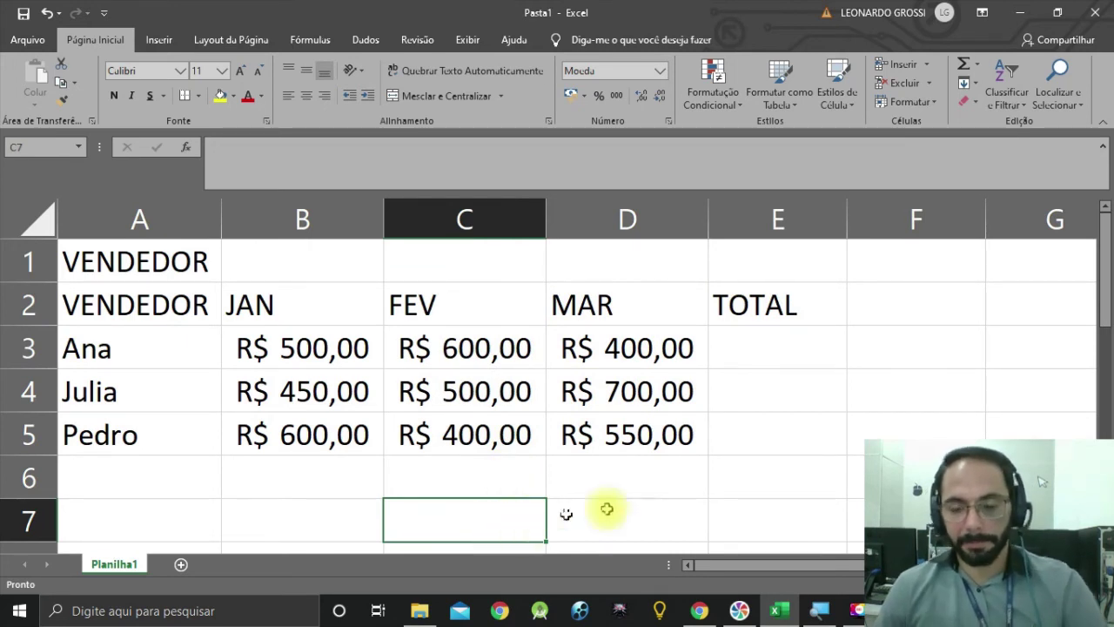
# Step: Enter the fixed-number sum =500+600+400 in cell F3, beside the first seller's row
pyautogui.click(768, 344)
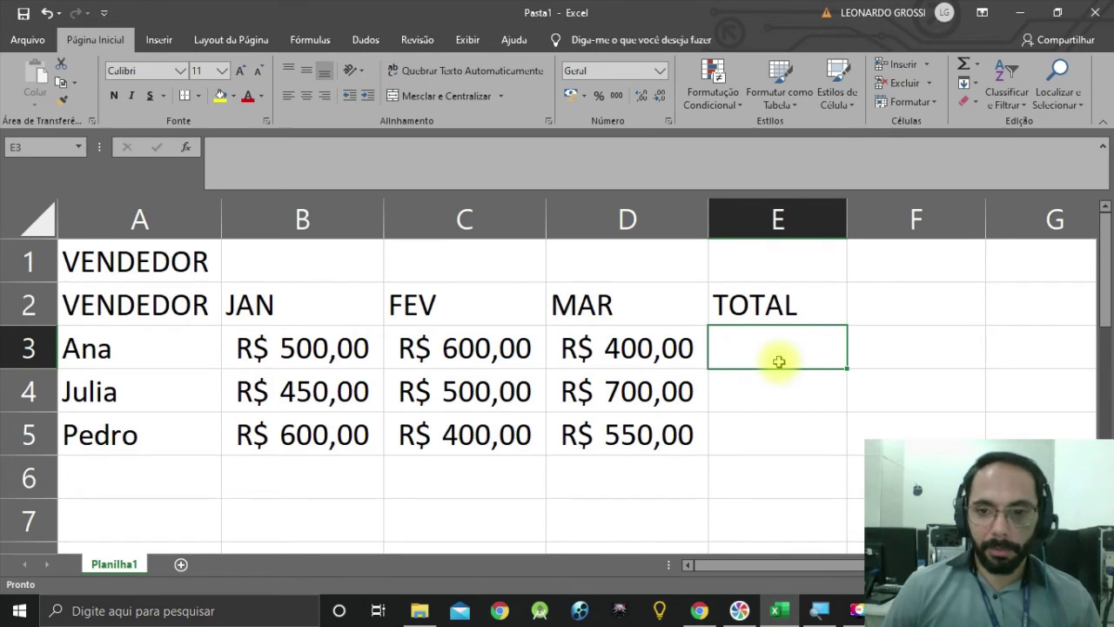
pyautogui.click(905, 346)
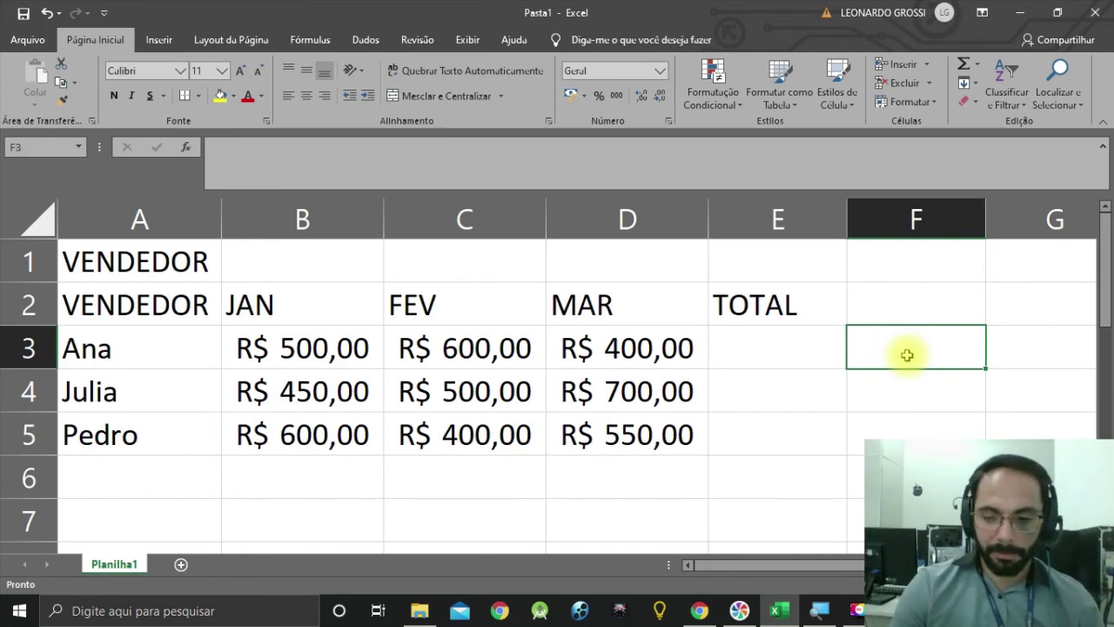
pyautogui.write('=')
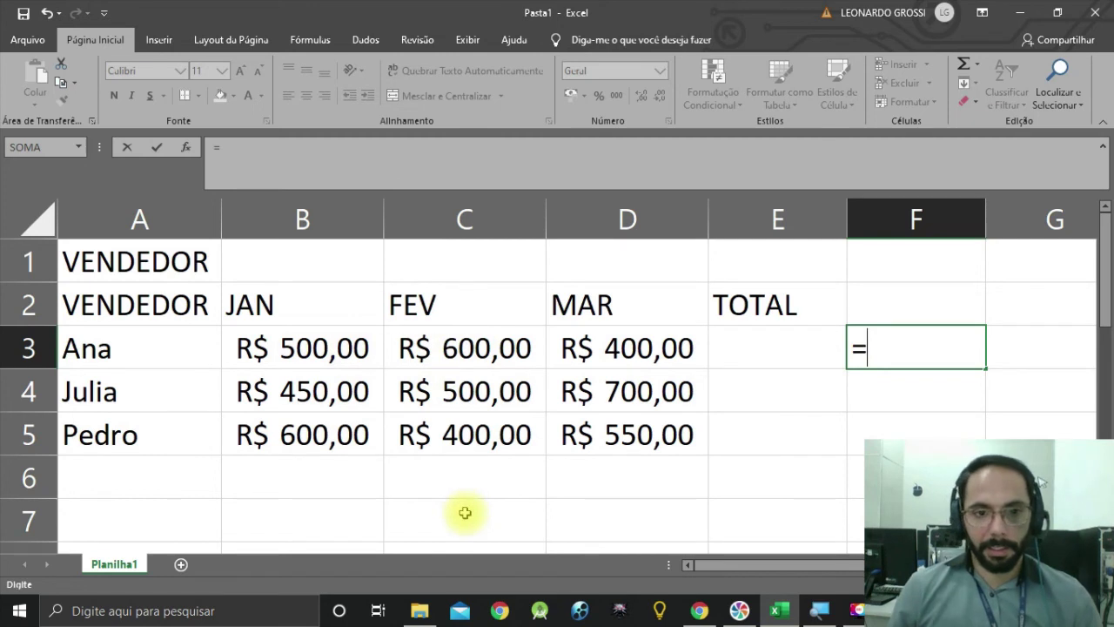
pyautogui.write('500')
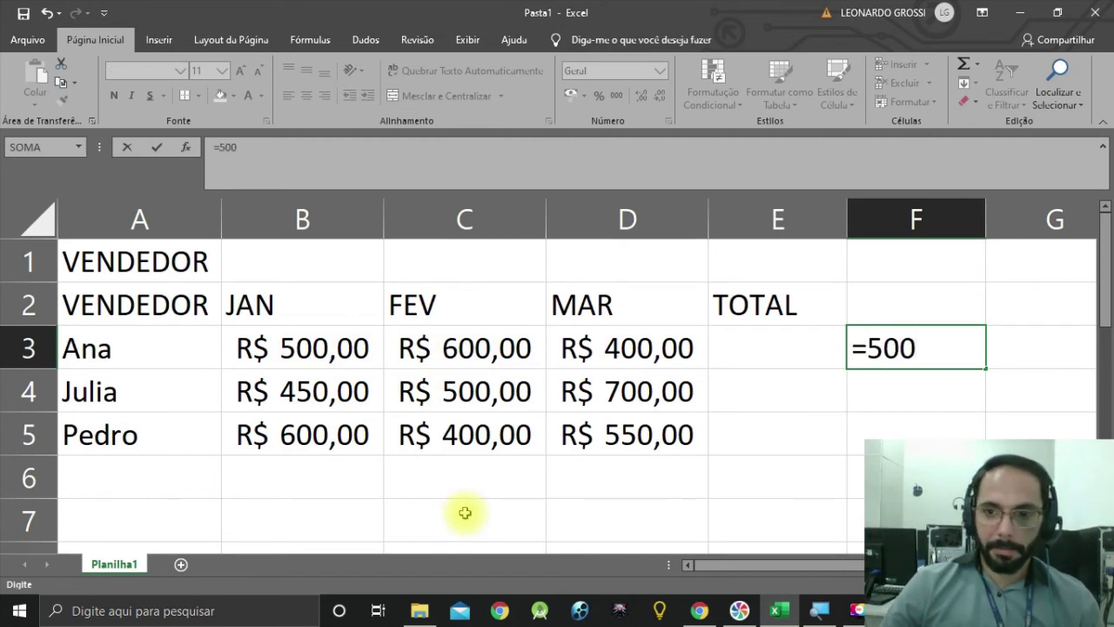
pyautogui.write('+6')
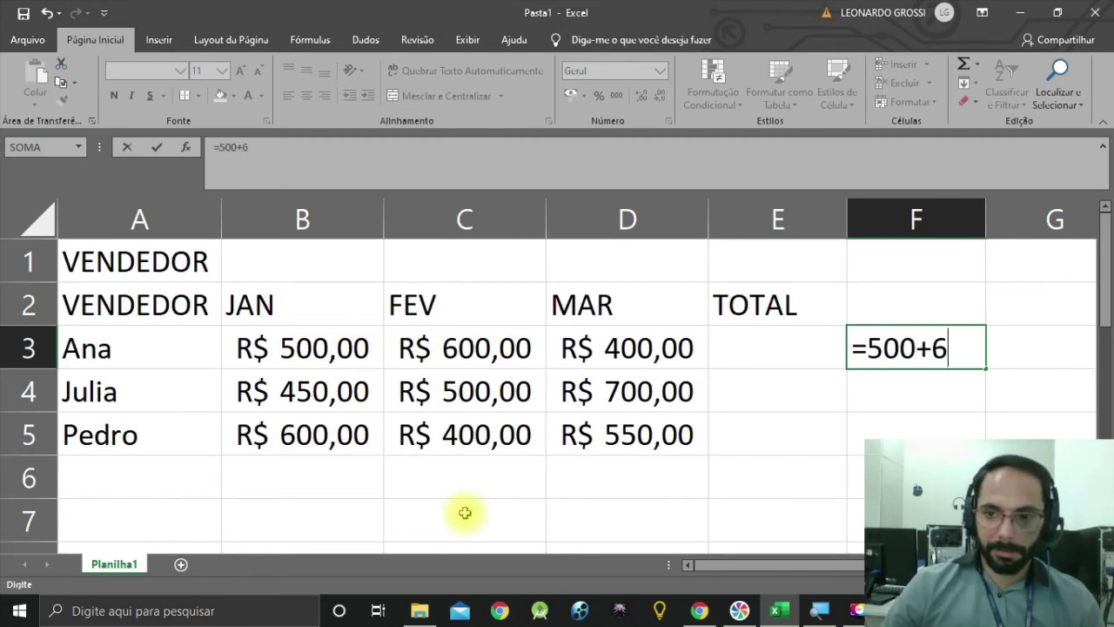
pyautogui.write('00+')
pyautogui.write('400')
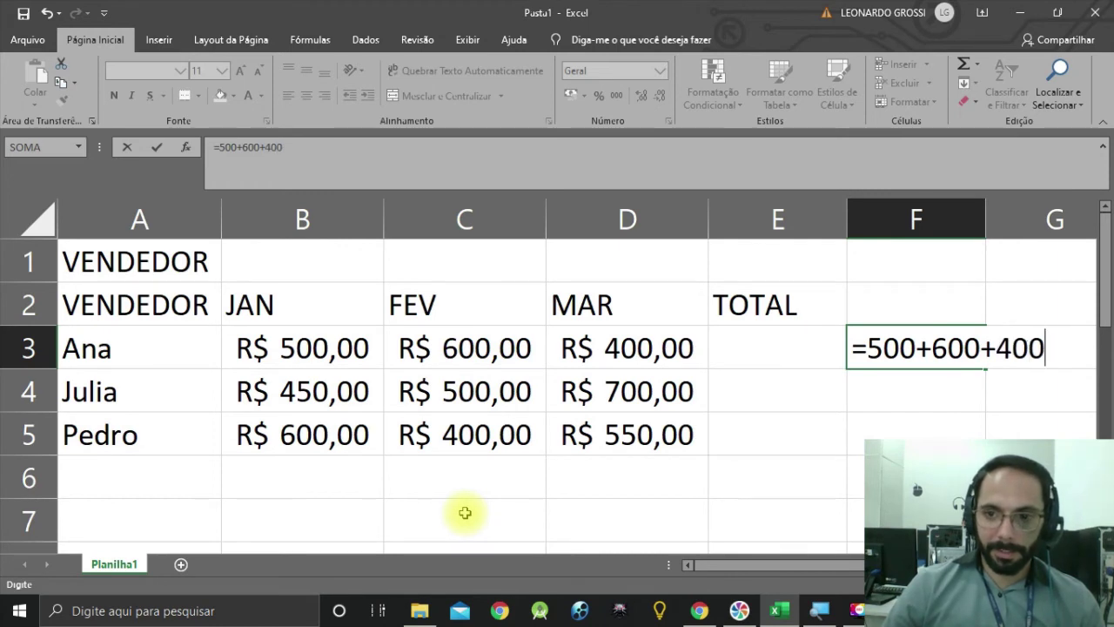
pyautogui.hotkey('ctrl', 'Return')
pyautogui.press('Return')
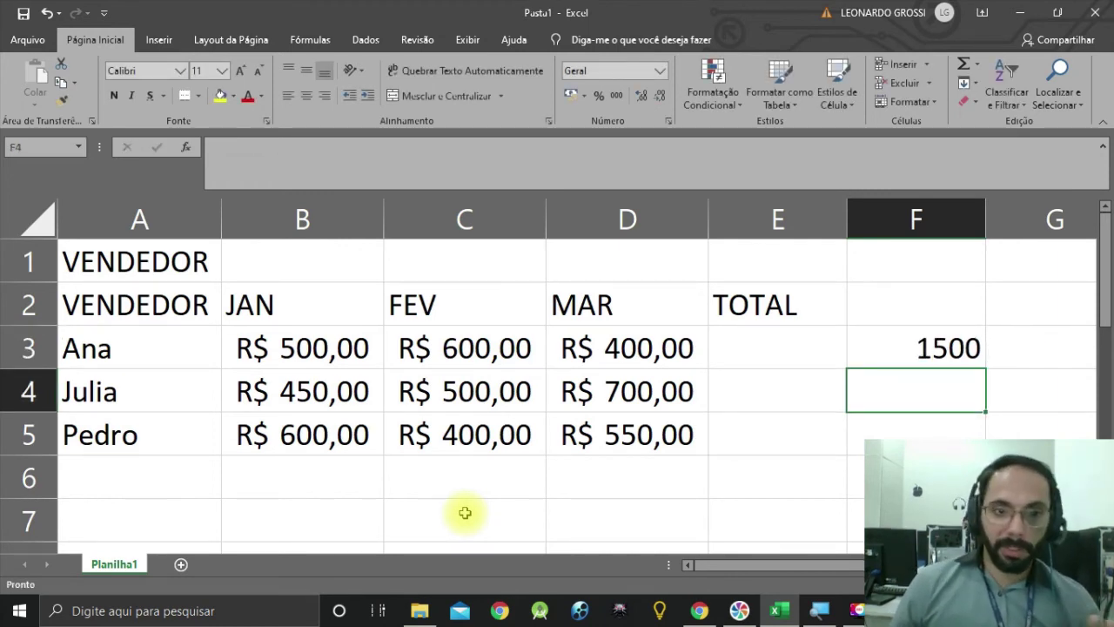
# Step: Enter the fixed-number sums =450+500+700 in cell F4 and =600+400+550 in cell F5
pyautogui.write('=')
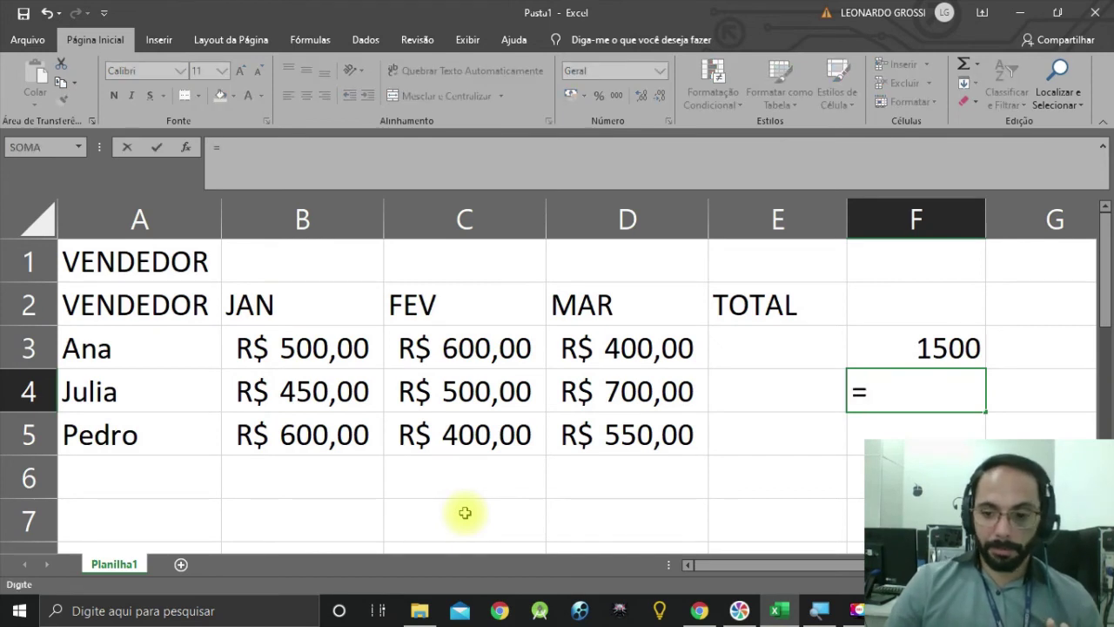
pyautogui.write('450')
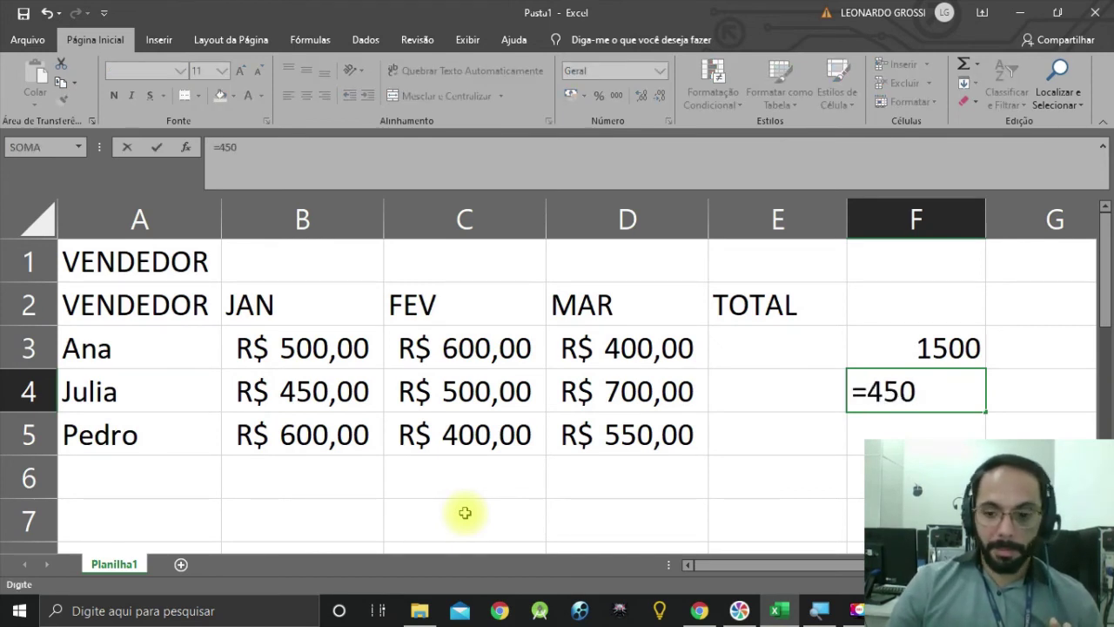
pyautogui.write('+500+700')
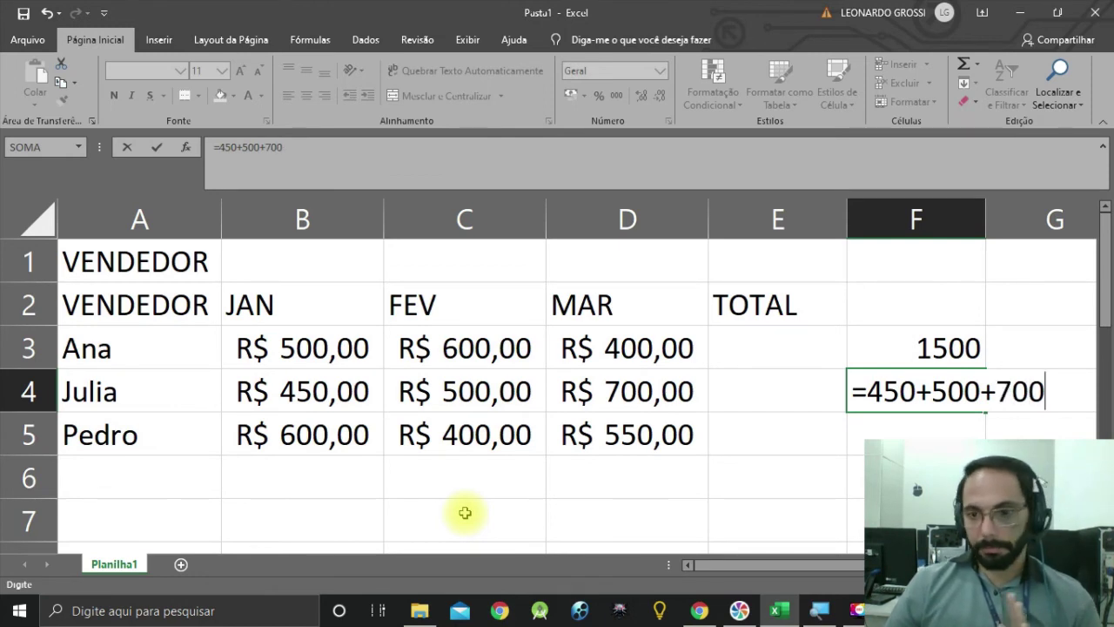
pyautogui.press('Return')
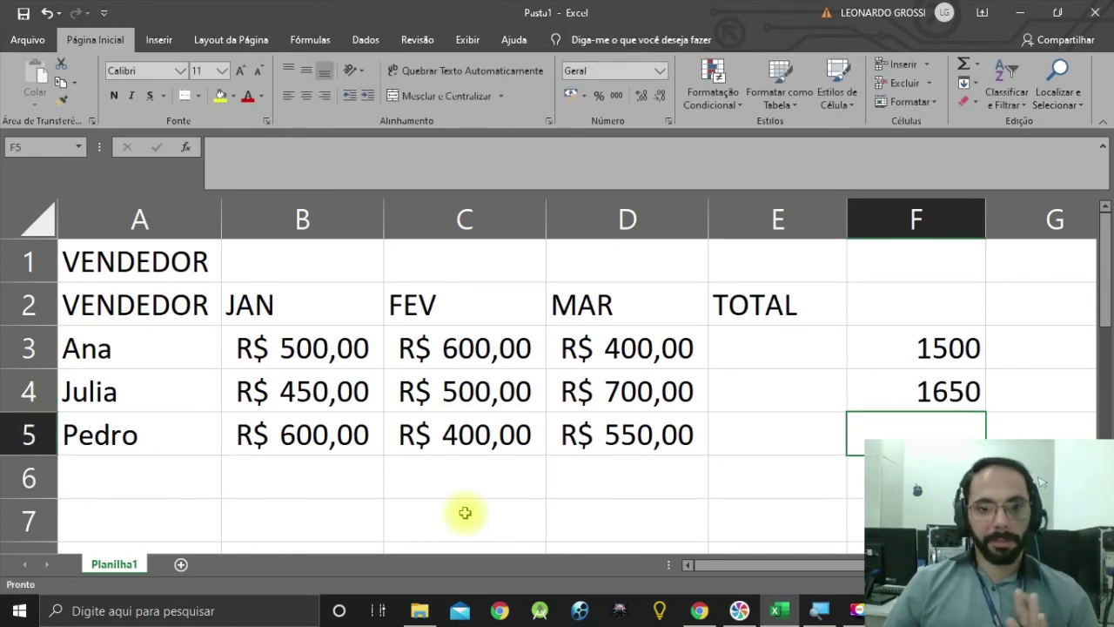
pyautogui.write('=')
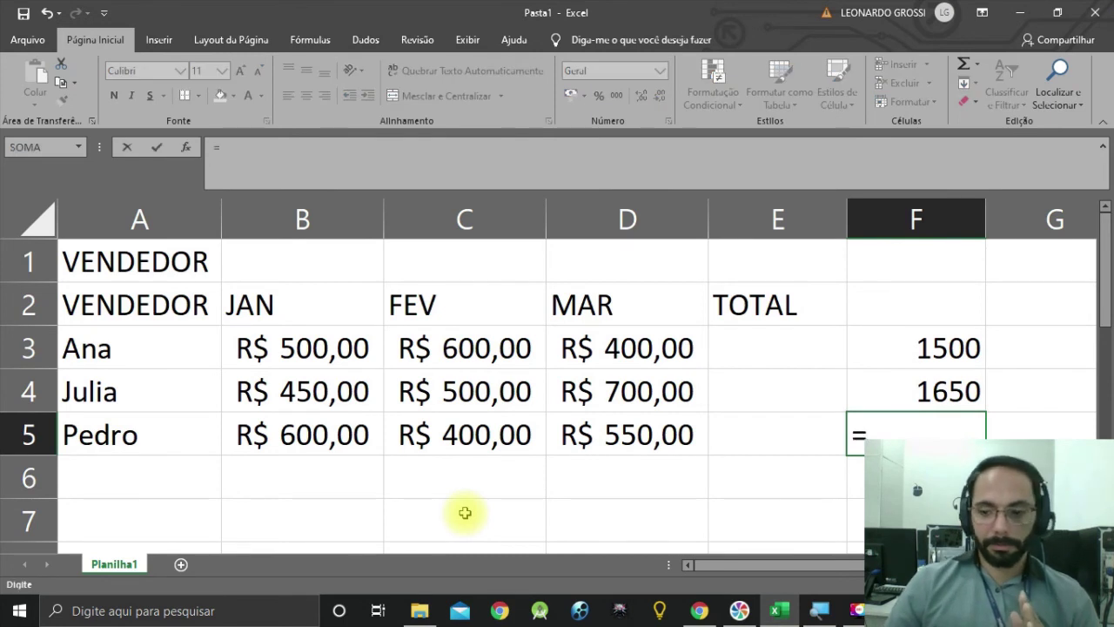
pyautogui.write('60')
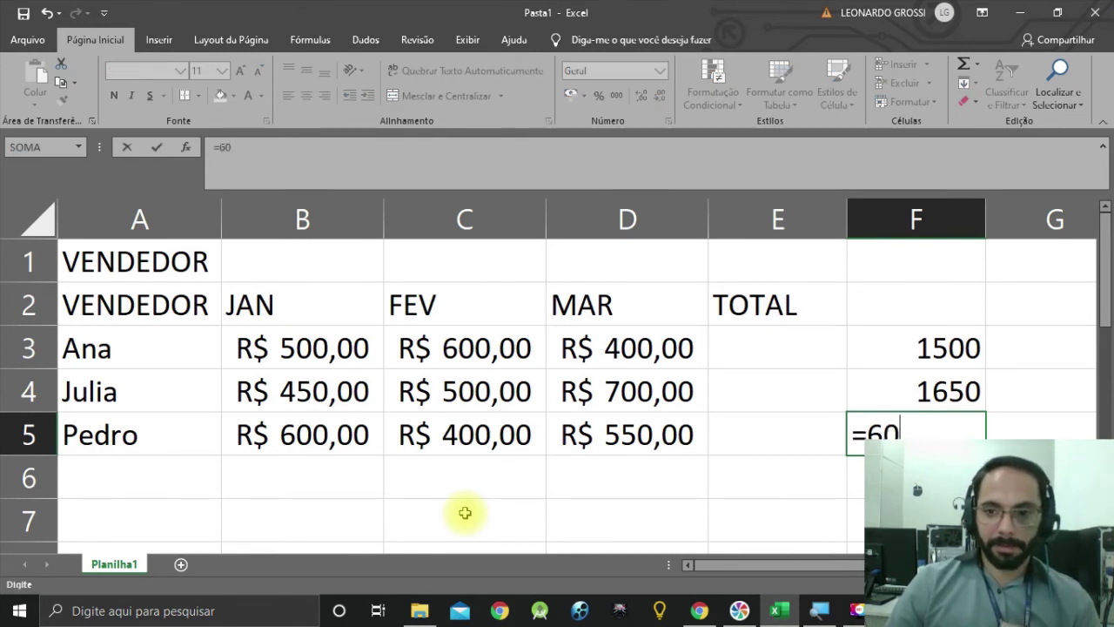
pyautogui.write('0+400+55')
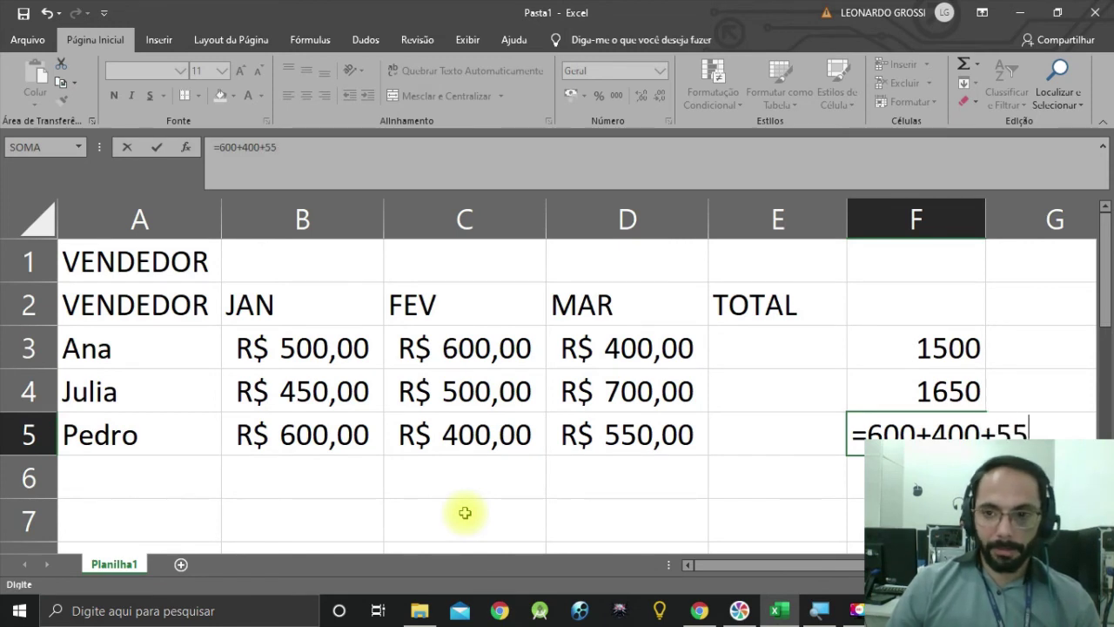
pyautogui.write('0')
pyautogui.press('Return')
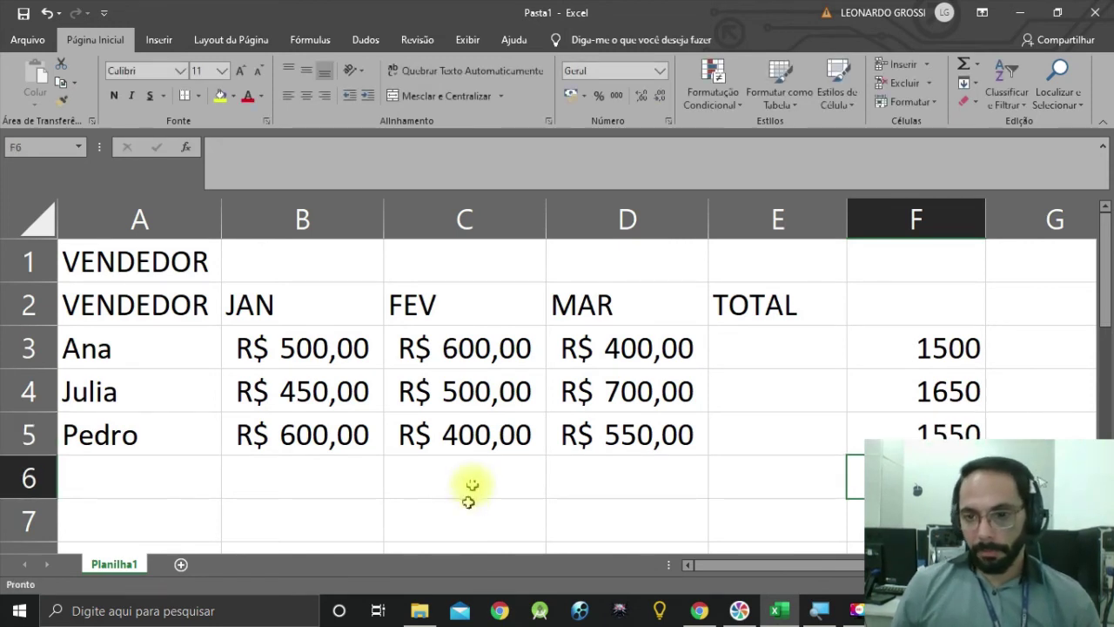
# Step: Apply the R$ accounting format to the sums in F3:F5
pyautogui.moveTo(898, 352); pyautogui.dragTo(896, 428)
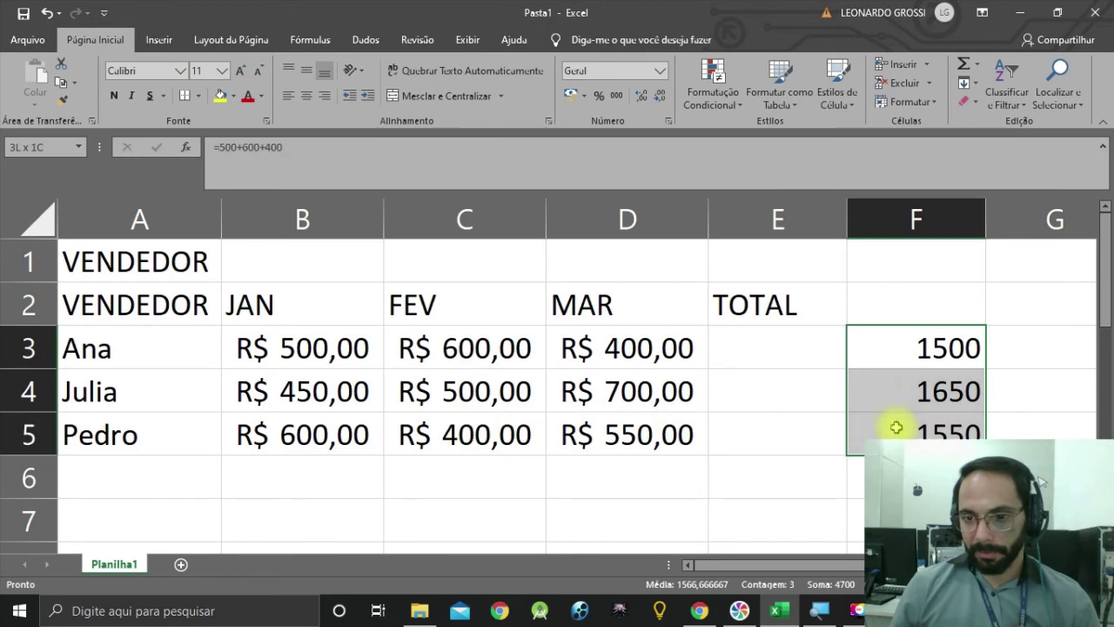
pyautogui.click(570, 96)
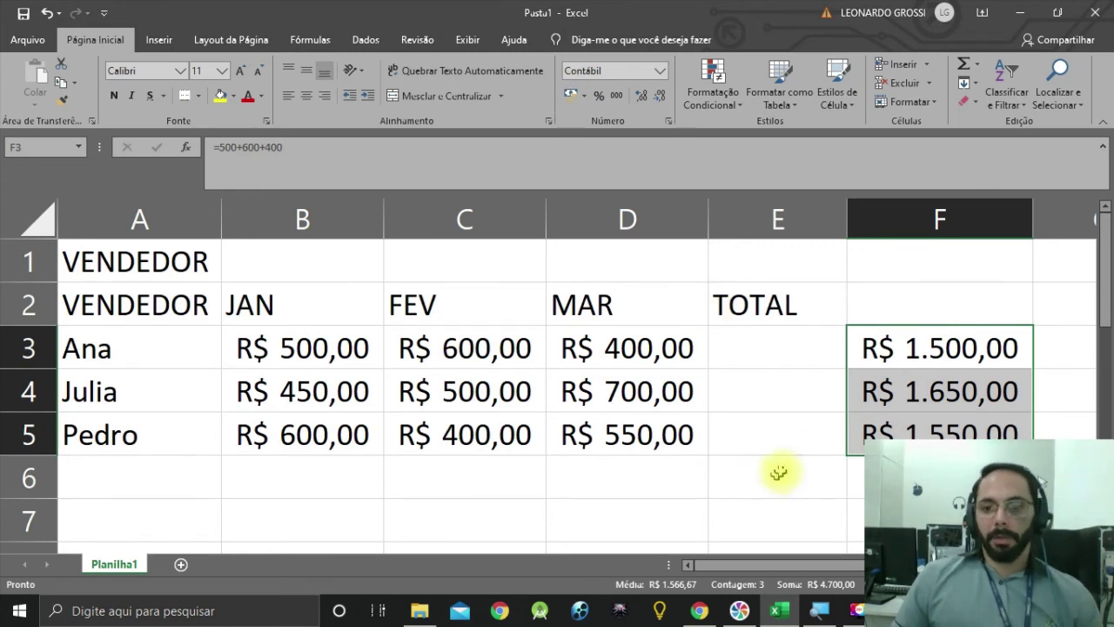
pyautogui.click(858, 516)
# Step: Examine the fixed numbers inside the formula in F3, leaving the cell without saving any edit
pyautogui.doubleClick(932, 348)
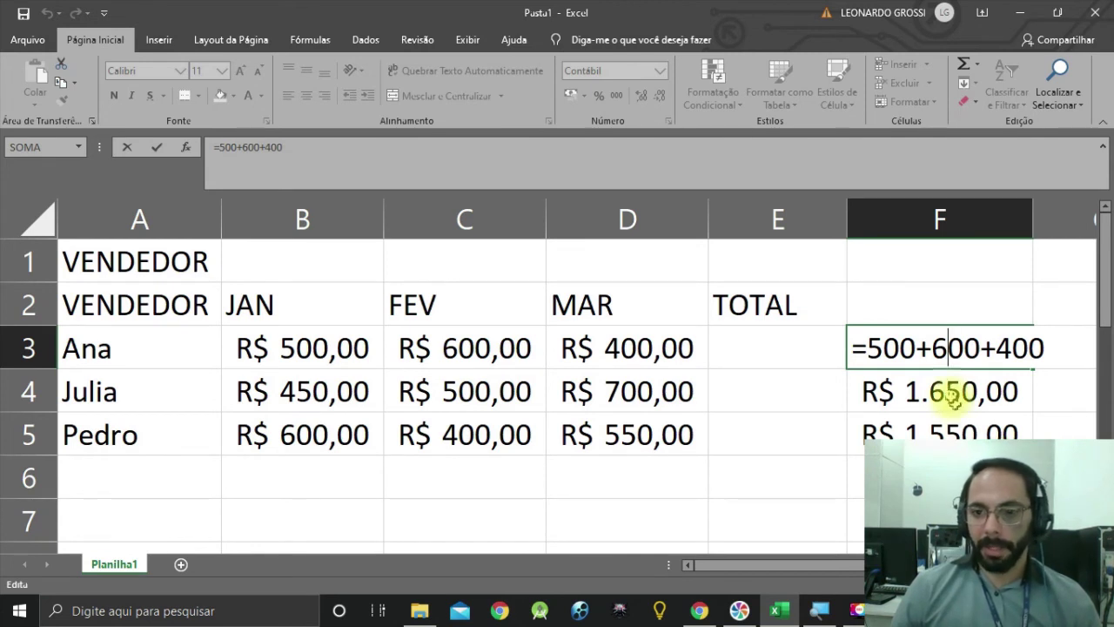
pyautogui.moveTo(1043, 348); pyautogui.dragTo(1003, 348)
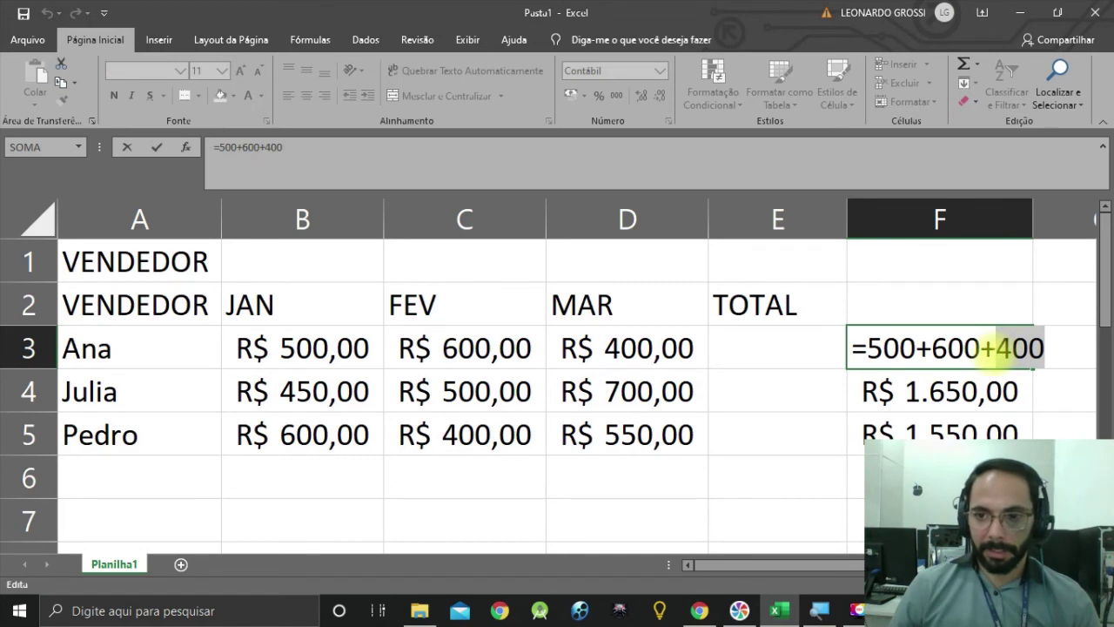
pyautogui.click(855, 477)
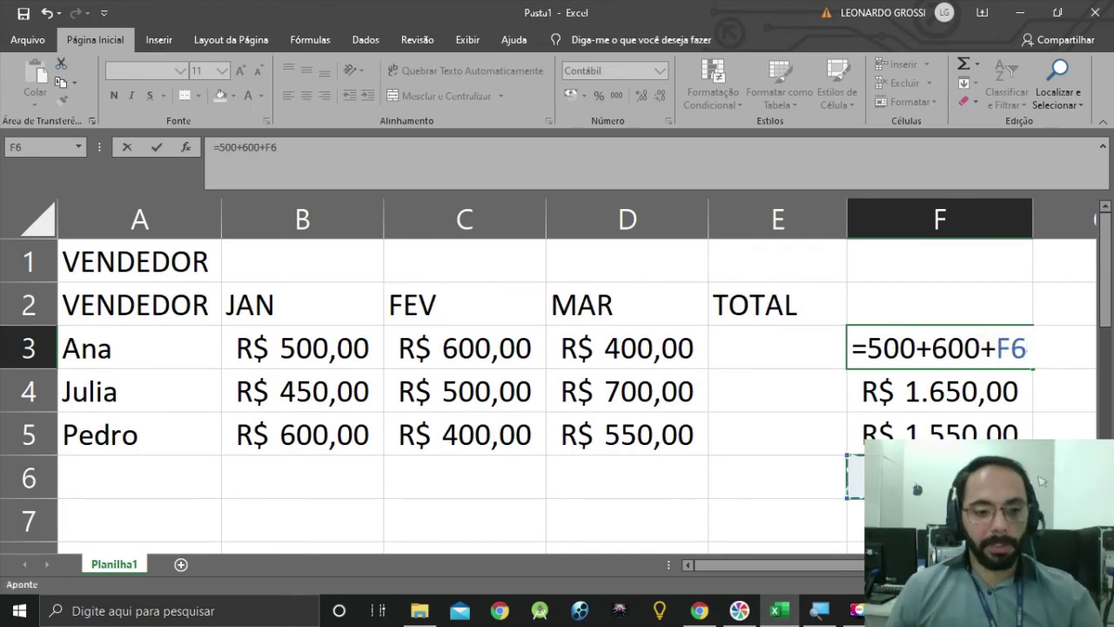
pyautogui.press('Escape')
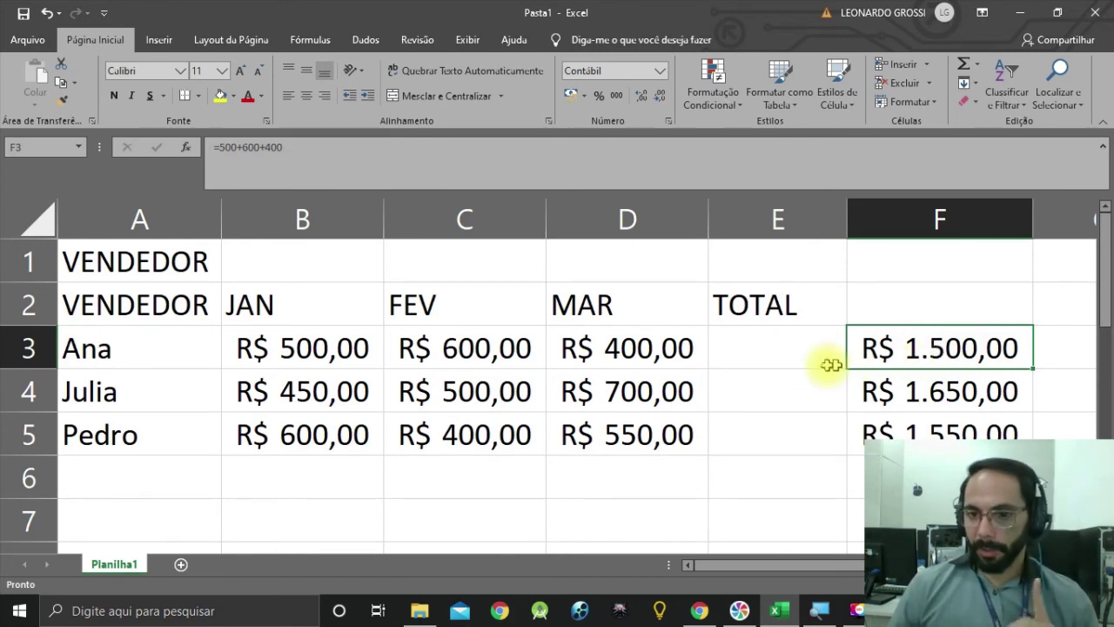
# Step: Enter the cell-reference formula =B3+C3+D3 in the first seller's TOTAL cell, E3
pyautogui.click(754, 358)
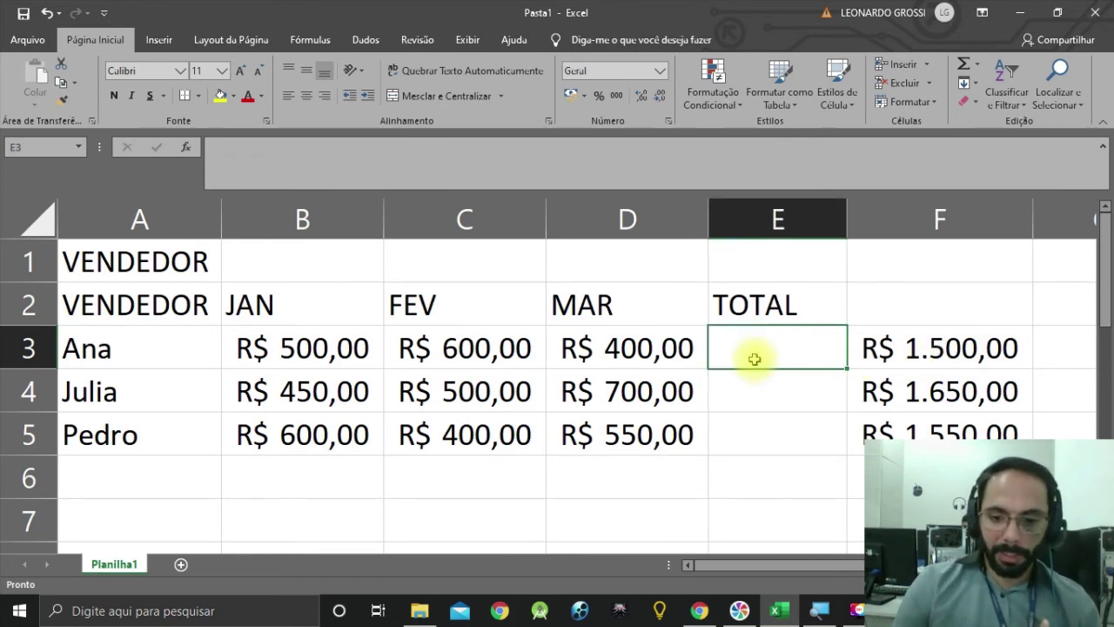
pyautogui.write('=')
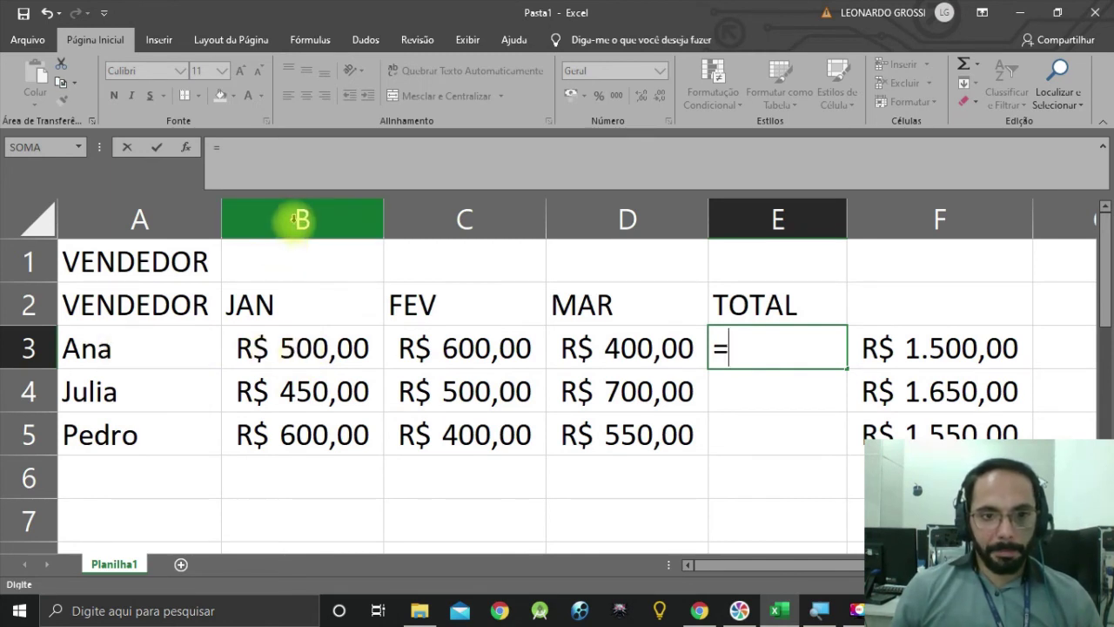
pyautogui.click(315, 350)
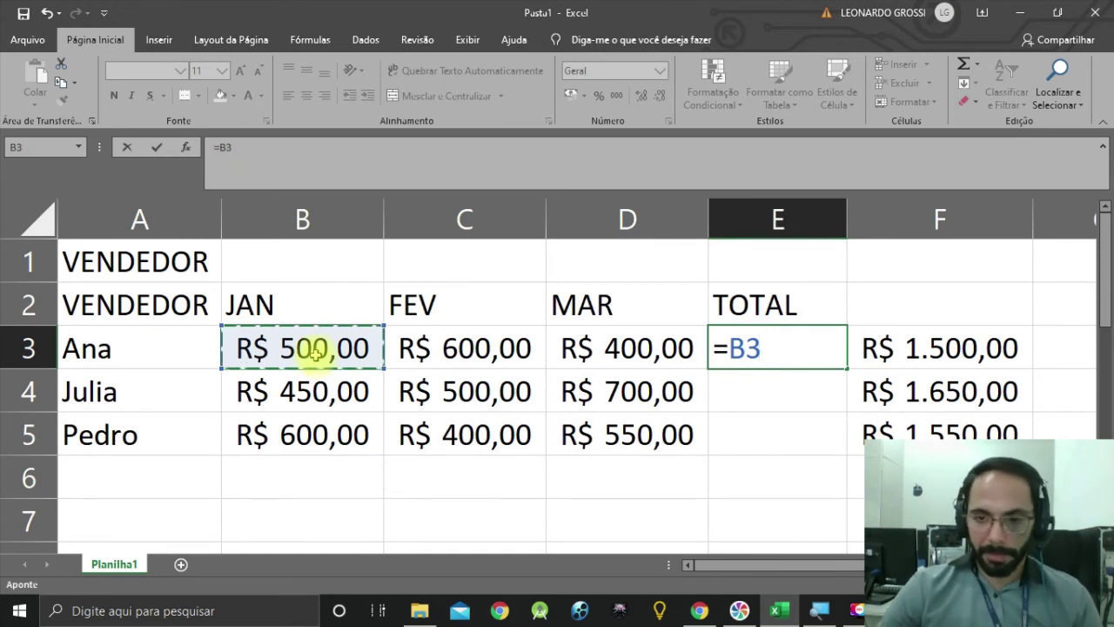
pyautogui.write('+')
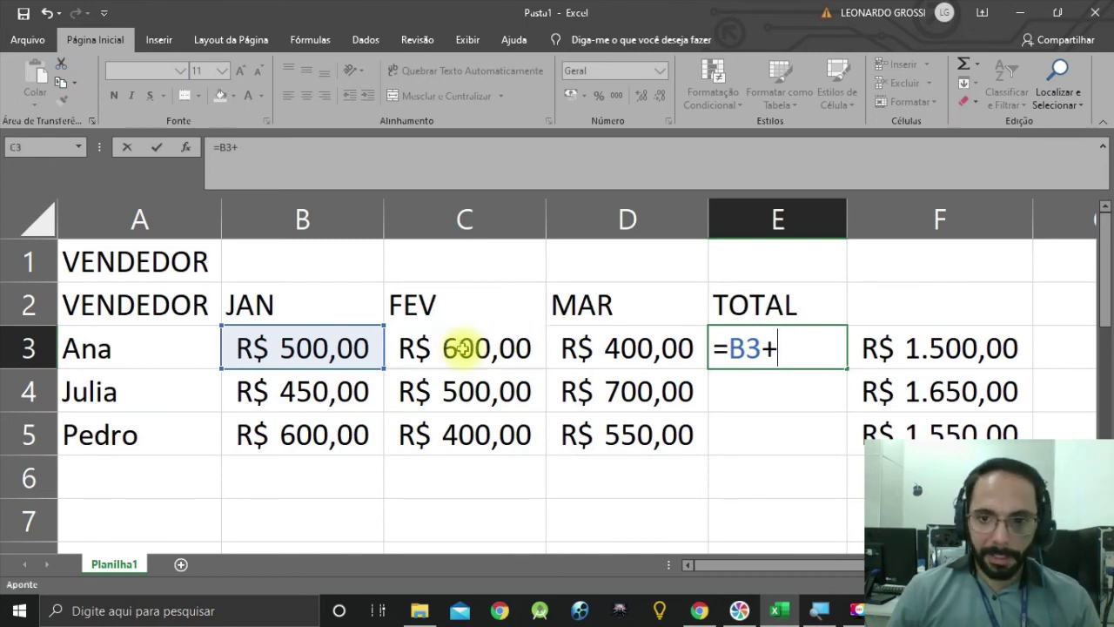
pyautogui.click(461, 348)
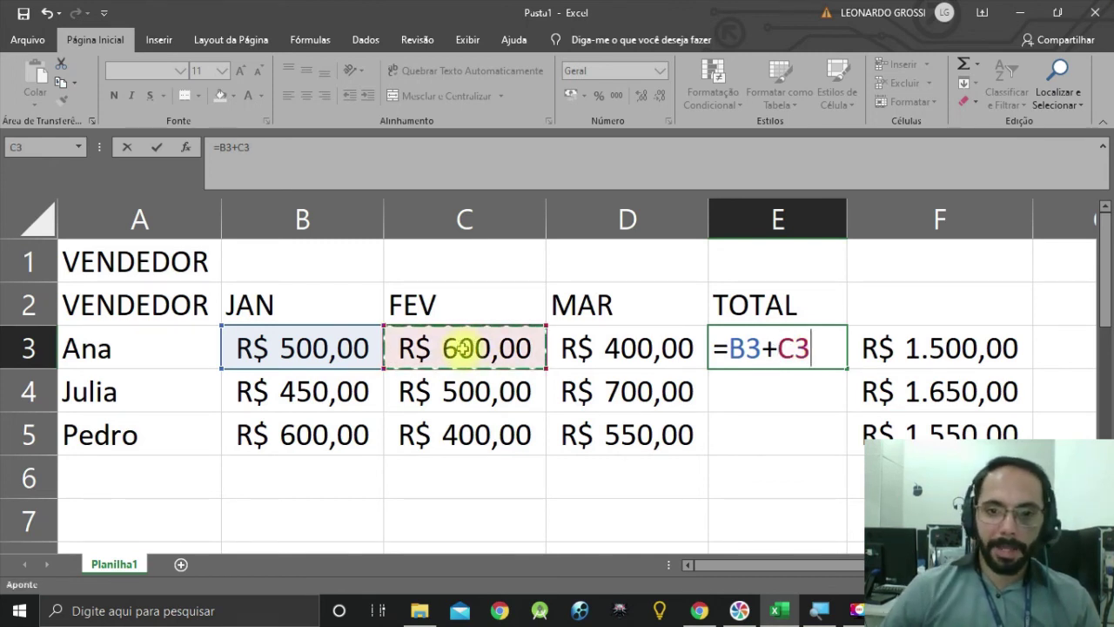
pyautogui.write('+')
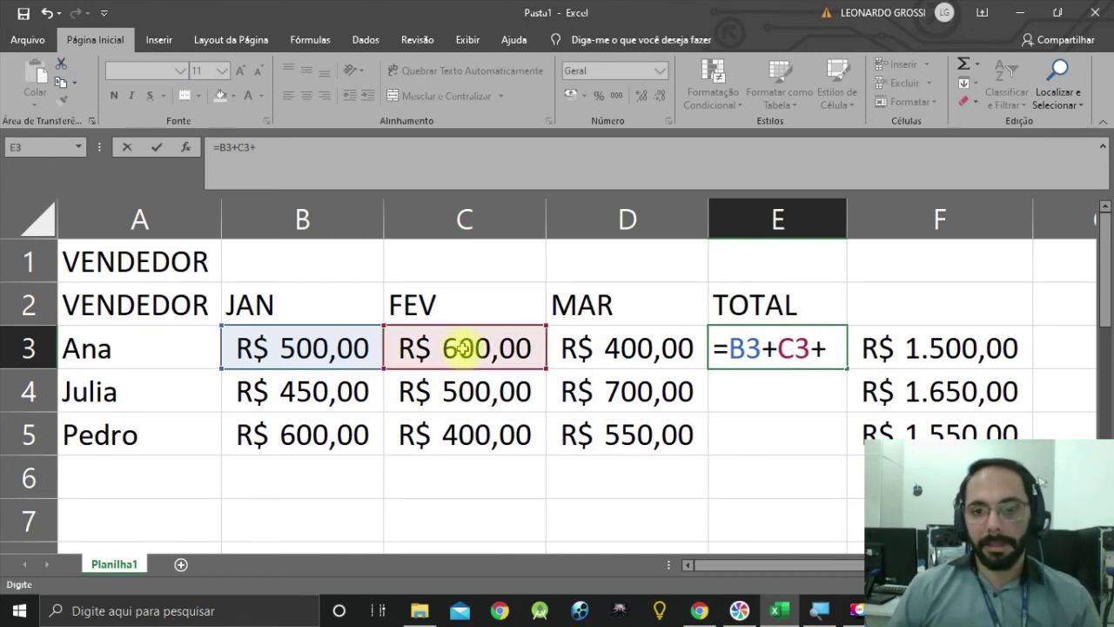
pyautogui.click(616, 348)
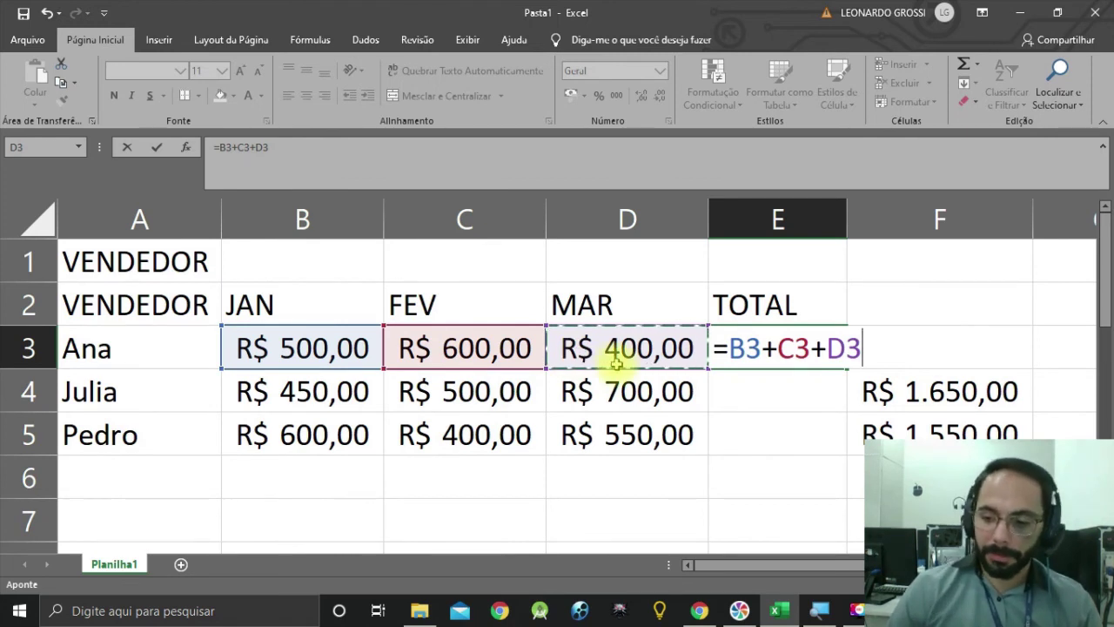
pyautogui.hotkey('ctrl', 'Return')
pyautogui.press('Return')
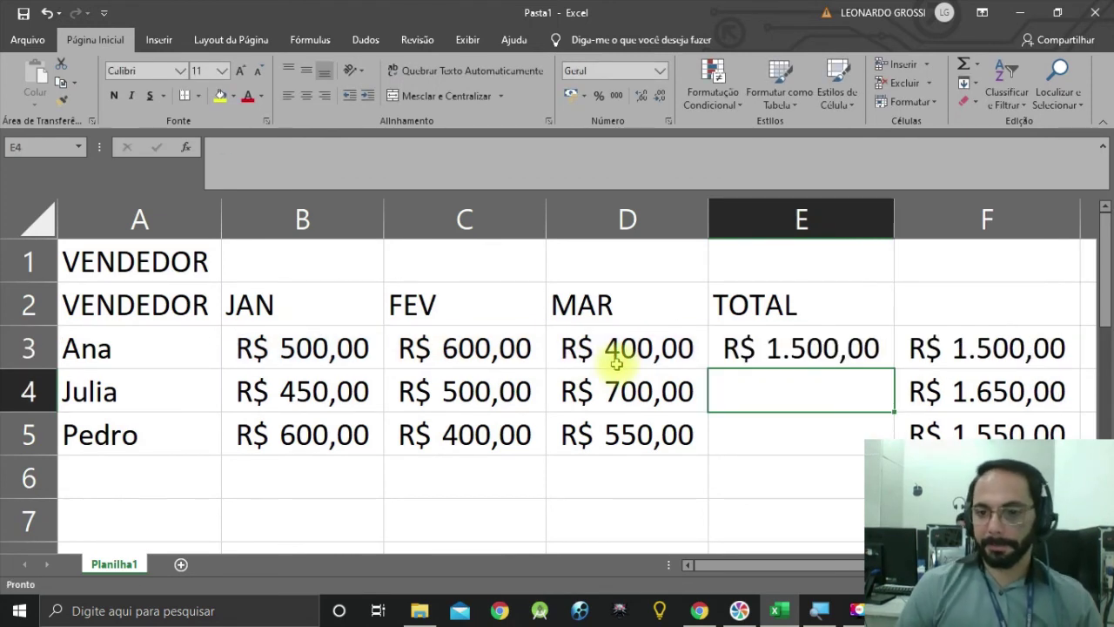
# Step: Compare the cell-reference formula in E3 with the fixed-number formula in F3
pyautogui.scroll(-1, 617, 363)
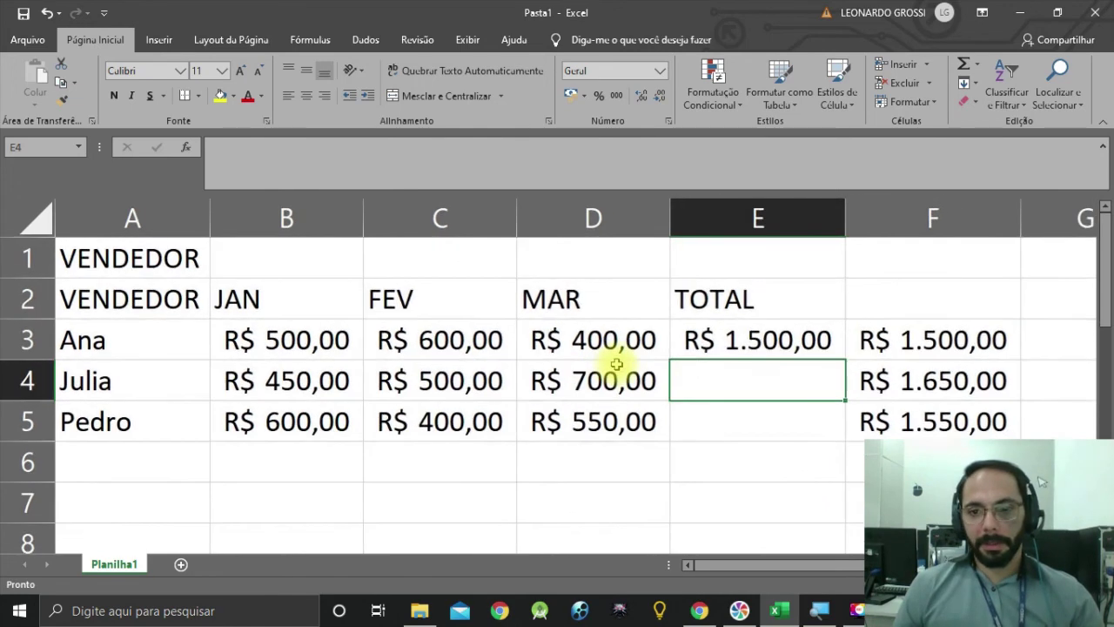
pyautogui.scroll(-1, 700, 404)
pyautogui.scroll(1, 703, 405)
pyautogui.click(775, 340)
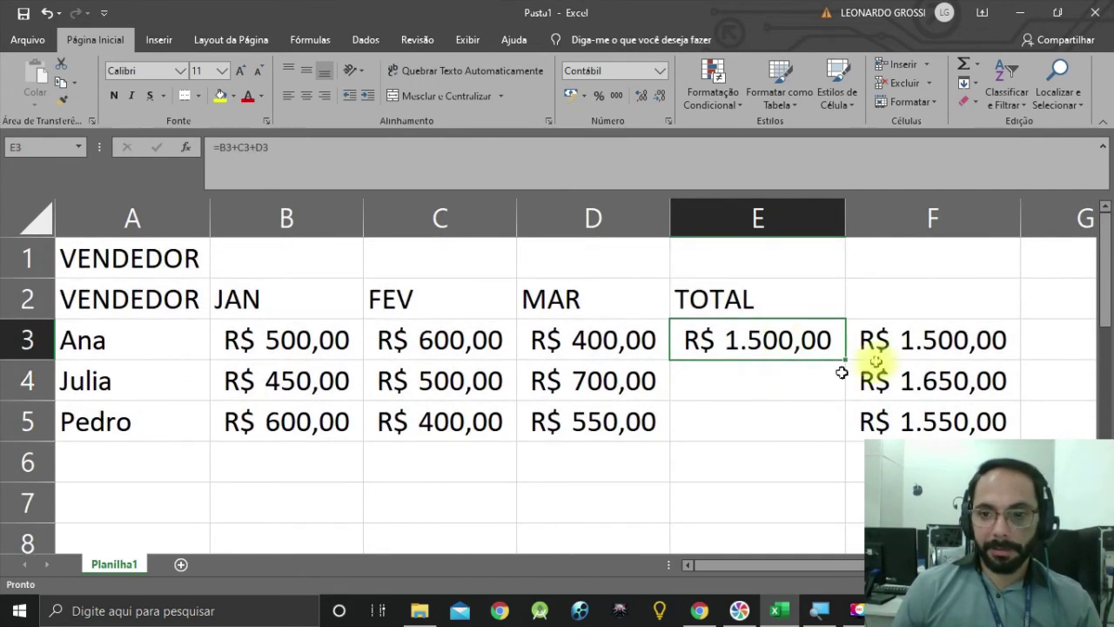
pyautogui.click(909, 341)
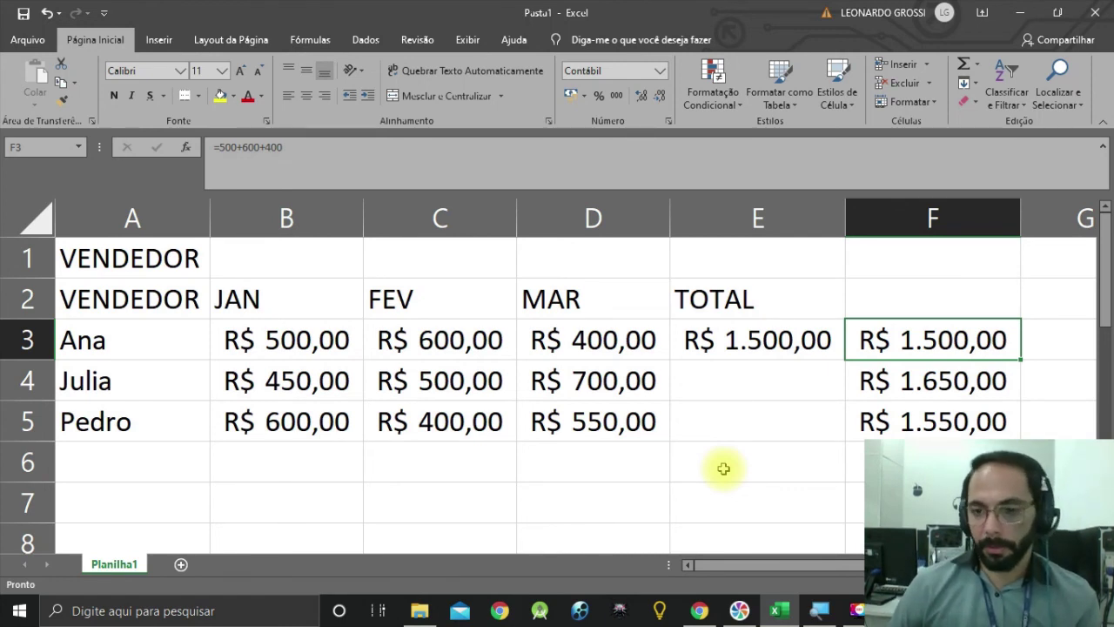
# Step: Set the first seller's JAN value in B3 to 450
pyautogui.click(296, 346)
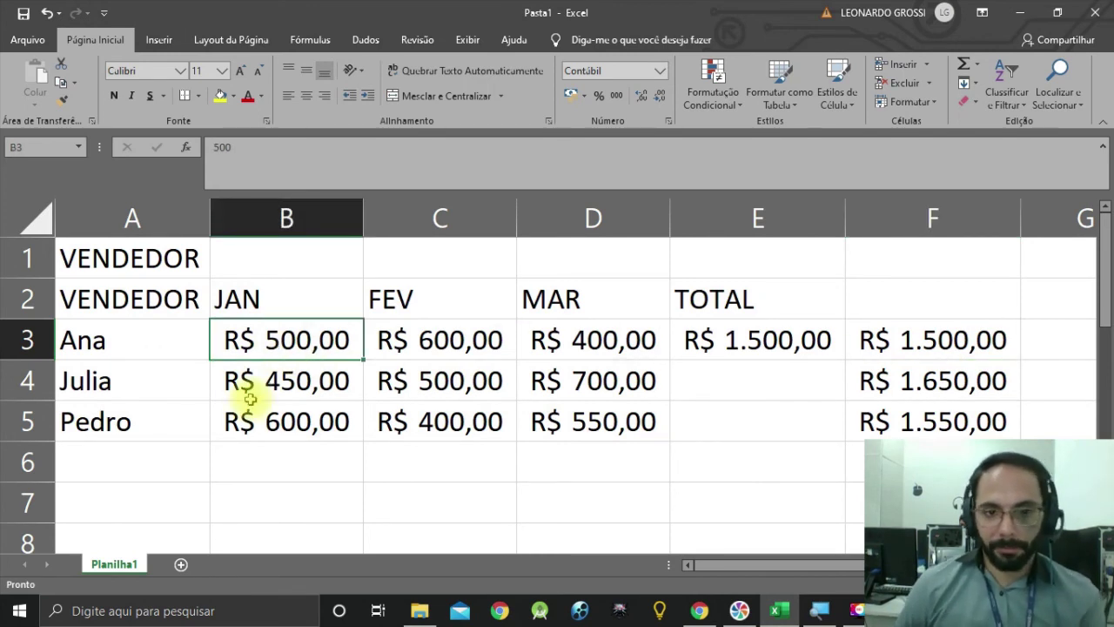
pyautogui.press('XF86AudioLowerVolume')
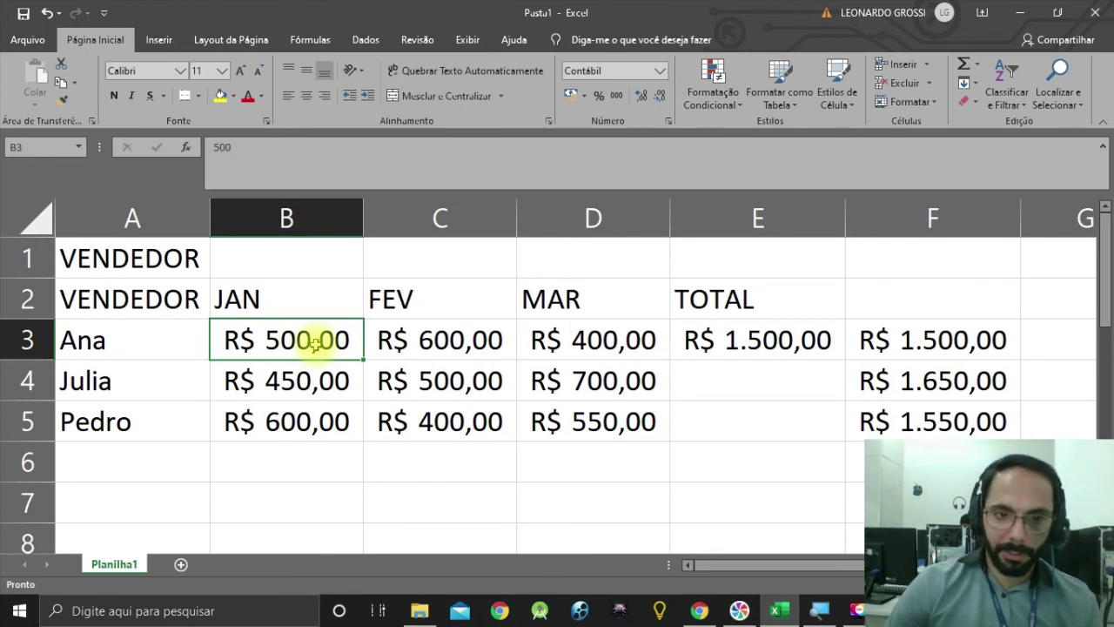
pyautogui.write('450')
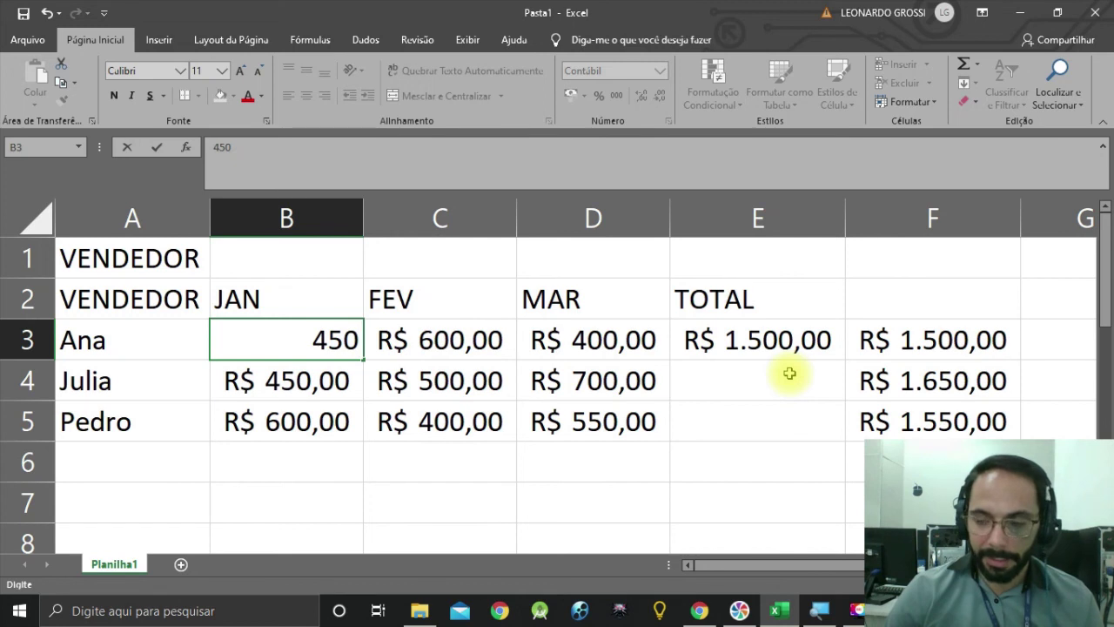
pyautogui.press('Return')
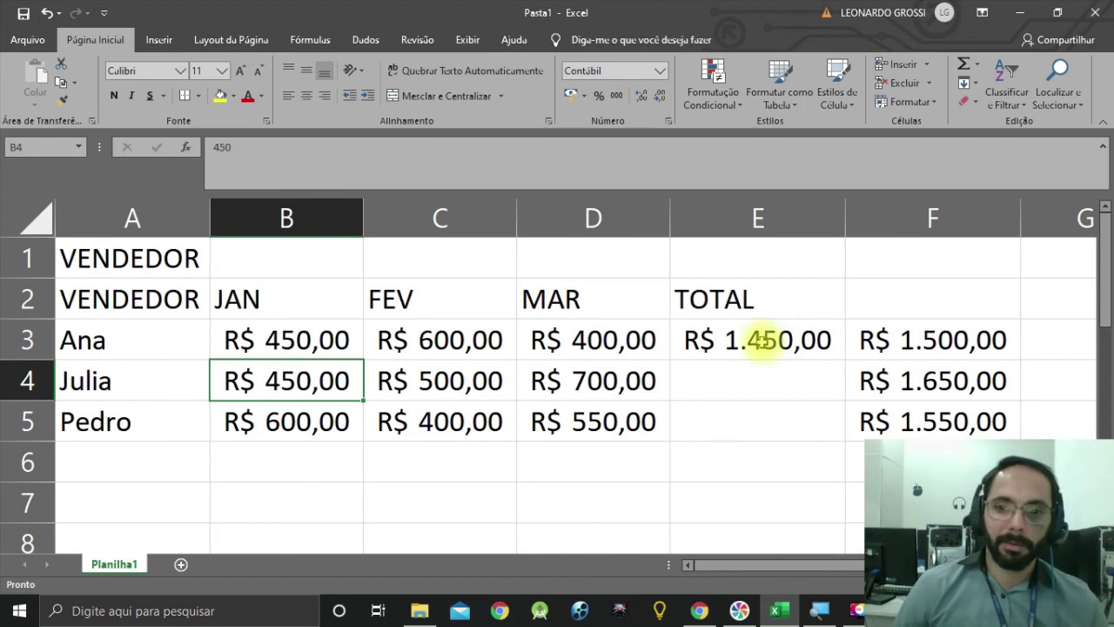
# Step: Compare the fixed numbers in the F3 formula with the cell references in the E3 formula, saving no edits
pyautogui.click(760, 340)
pyautogui.doubleClick(876, 339)
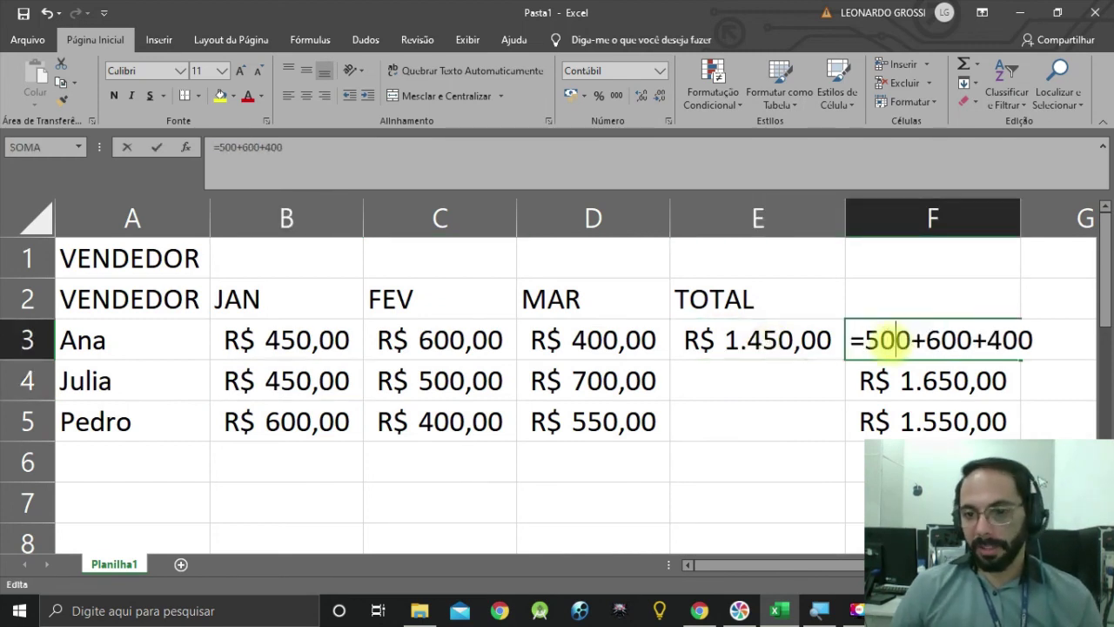
pyautogui.moveTo(884, 340); pyautogui.dragTo(857, 344)
pyautogui.press('Escape')
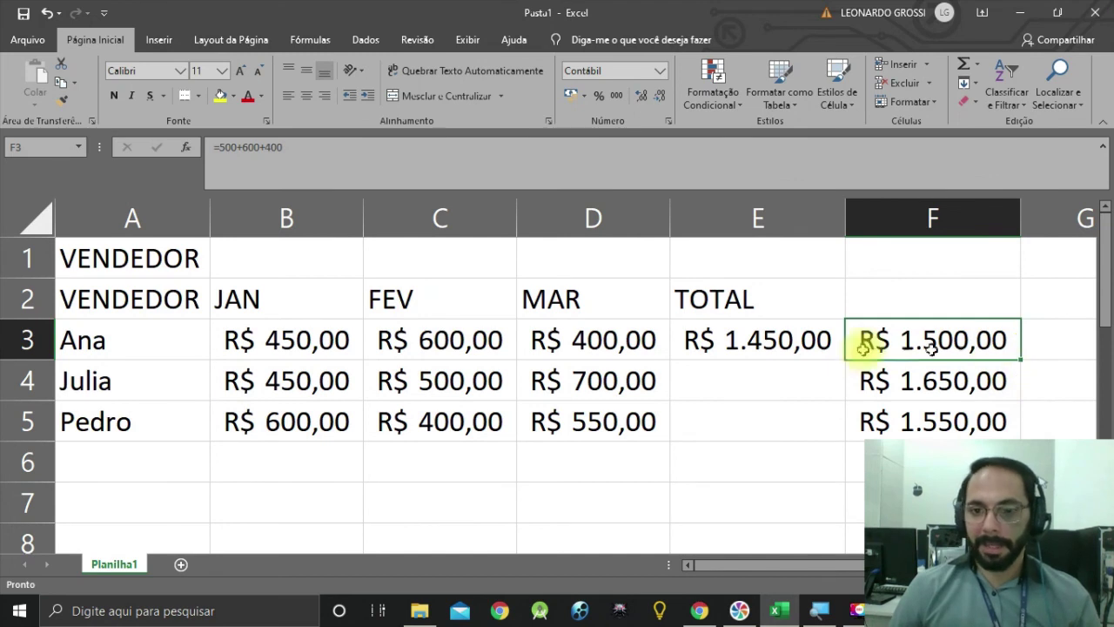
pyautogui.doubleClick(746, 342)
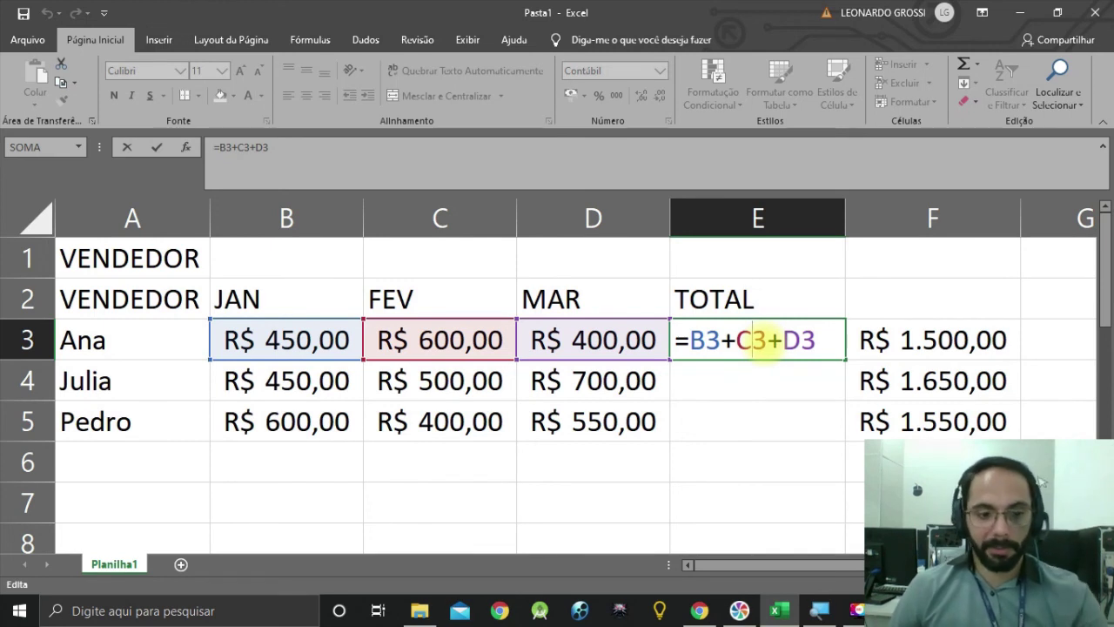
# Step: Replace the first fixed number in the F3 formula with 450, making it =450+600+400
pyautogui.doubleClick(964, 341)
pyautogui.click(910, 340)
pyautogui.press('BackSpace')
pyautogui.press('BackSpace')
pyautogui.press('BackSpace')
pyautogui.write('450')
pyautogui.press('Return')
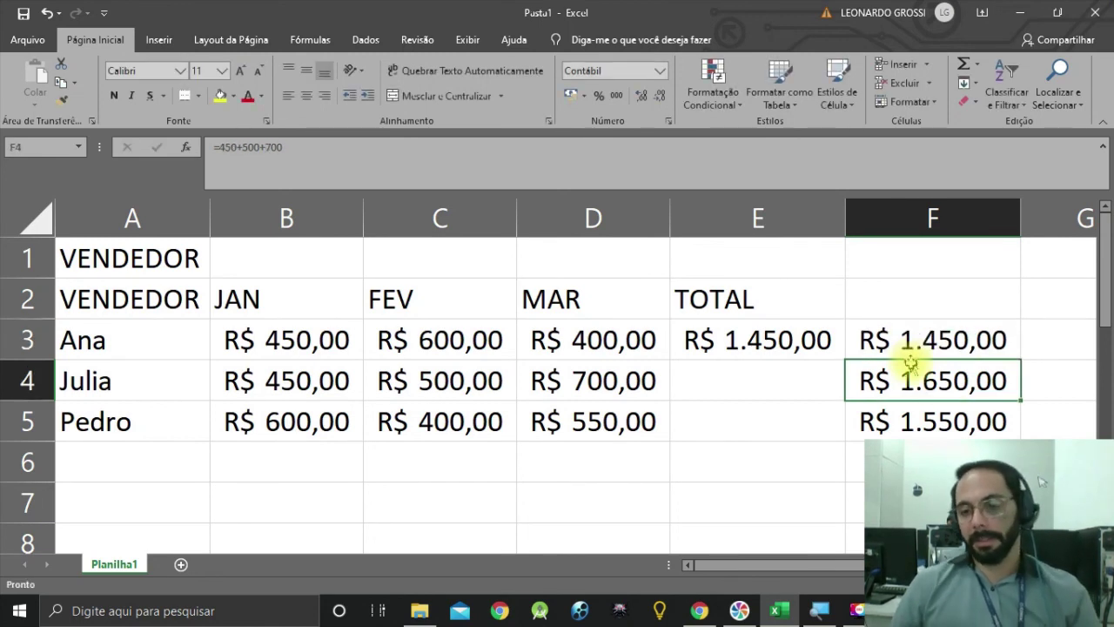
# Step: Clear the fixed-number sums from cells F2:F5
pyautogui.click(958, 342)
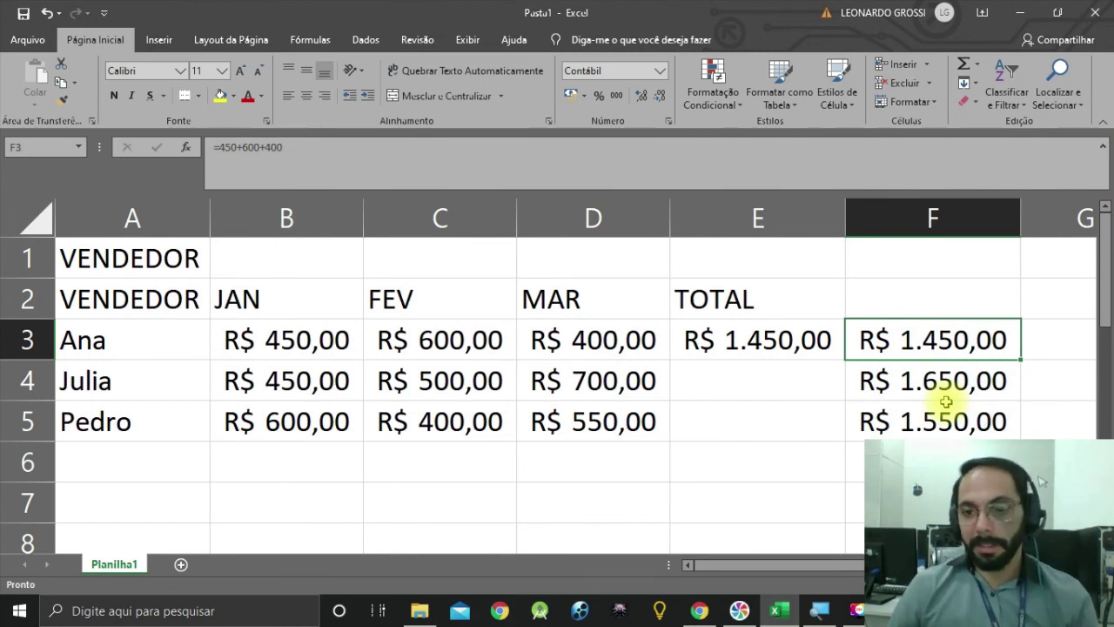
pyautogui.moveTo(962, 294); pyautogui.dragTo(968, 432)
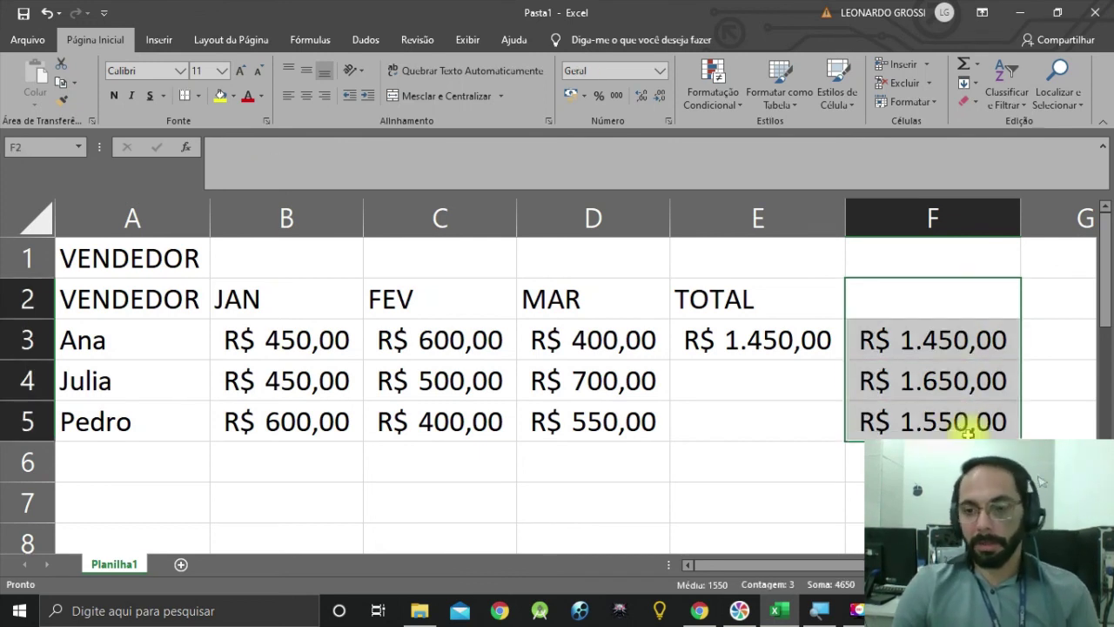
pyautogui.press('Delete')
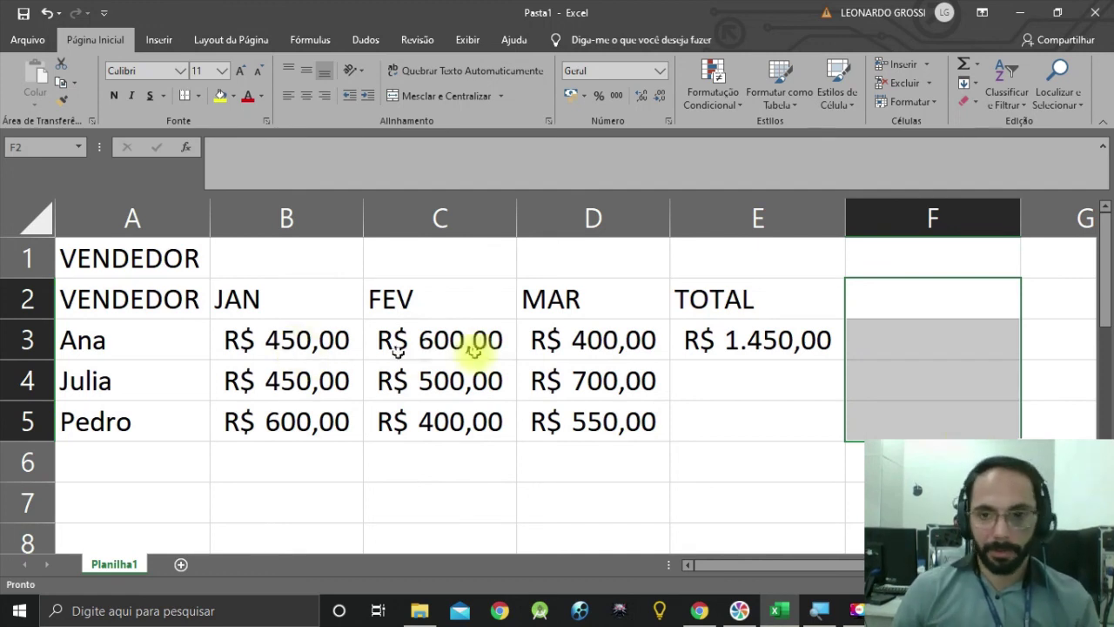
pyautogui.click(782, 381)
pyautogui.click(786, 348)
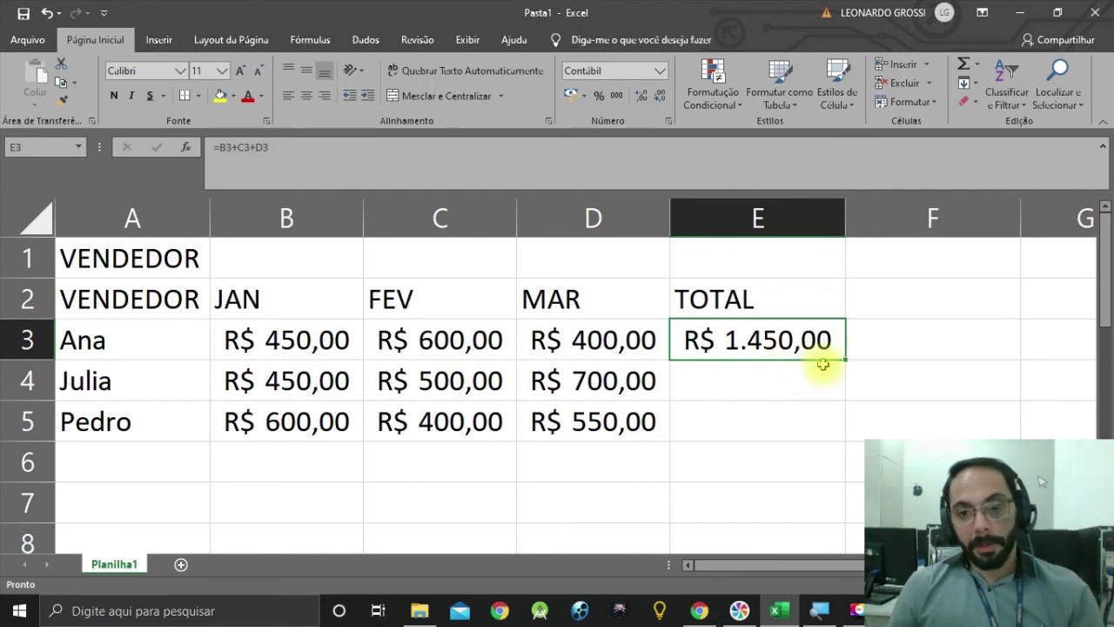
pyautogui.click(755, 383)
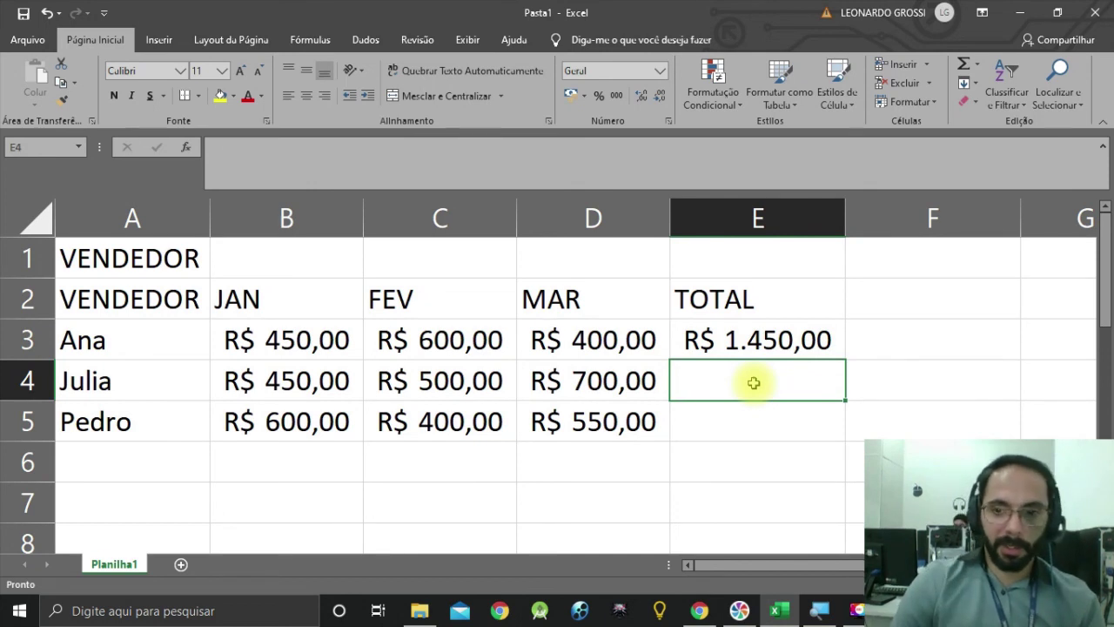
pyautogui.write('=')
pyautogui.click(320, 387)
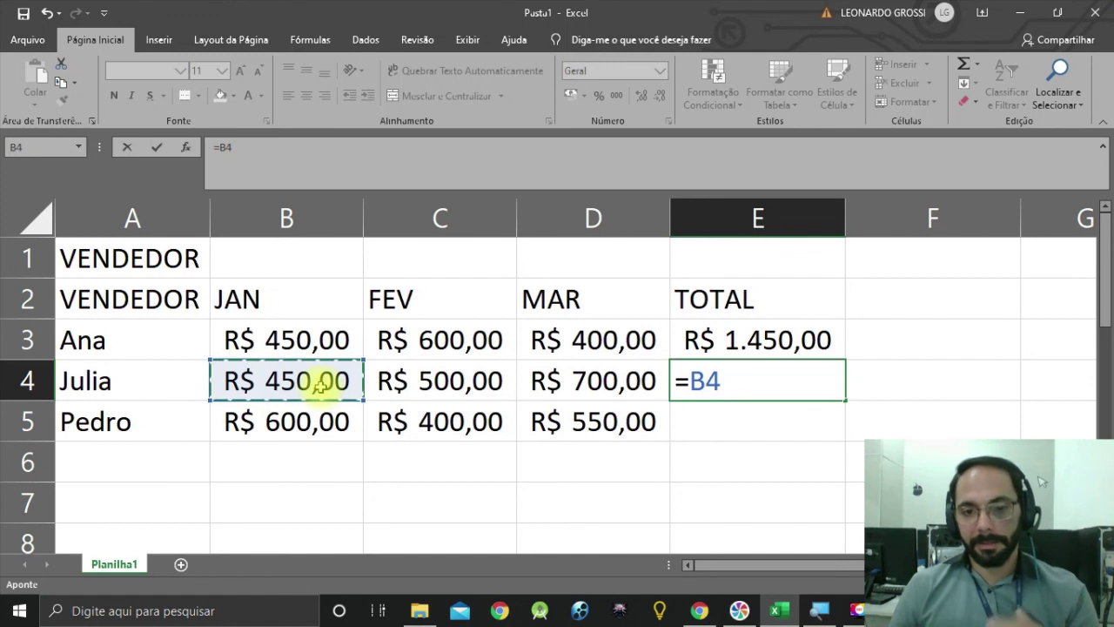
pyautogui.write('+')
pyautogui.click(464, 388)
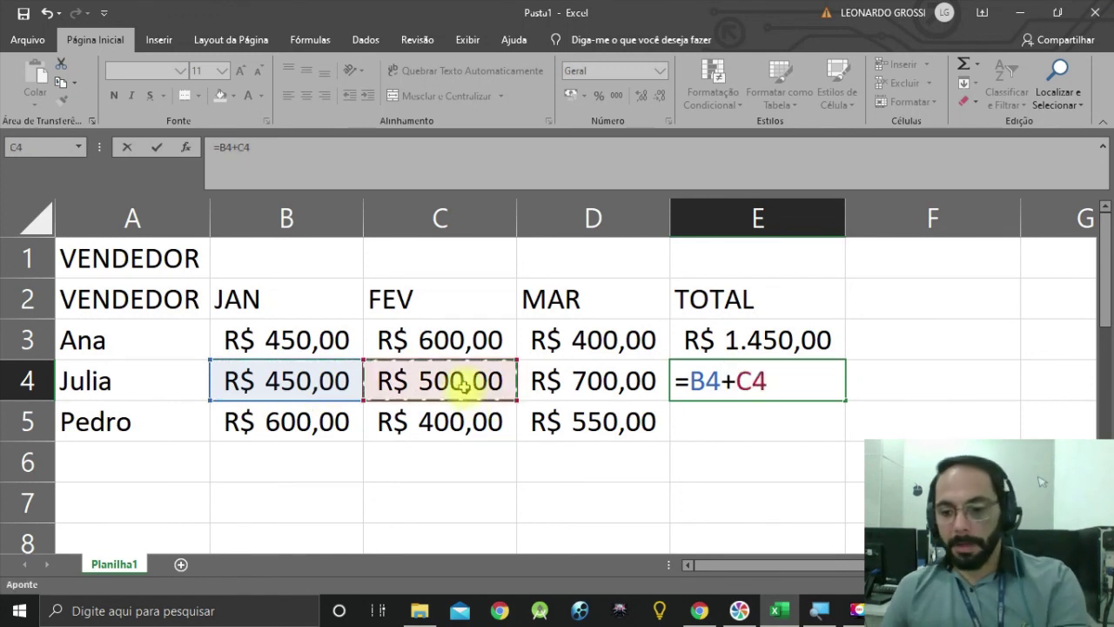
pyautogui.write('+')
pyautogui.click(572, 384)
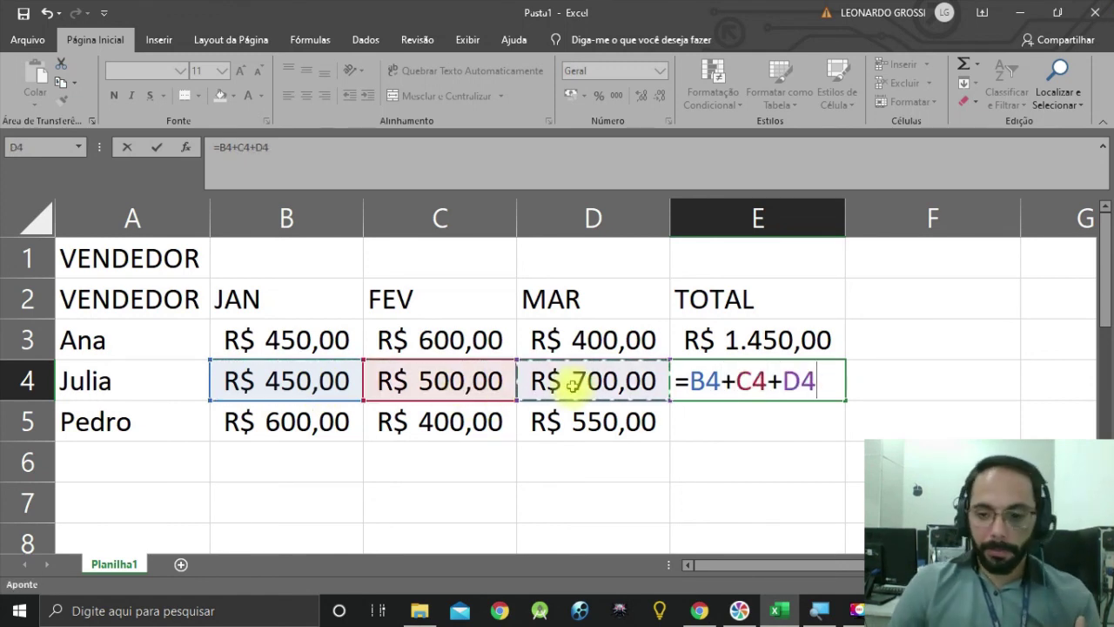
pyautogui.press('BackSpace')
pyautogui.press('BackSpace')
pyautogui.press('BackSpace')
pyautogui.press('BackSpace')
pyautogui.press('BackSpace')
pyautogui.press('BackSpace')
pyautogui.press('BackSpace')
pyautogui.press('BackSpace')
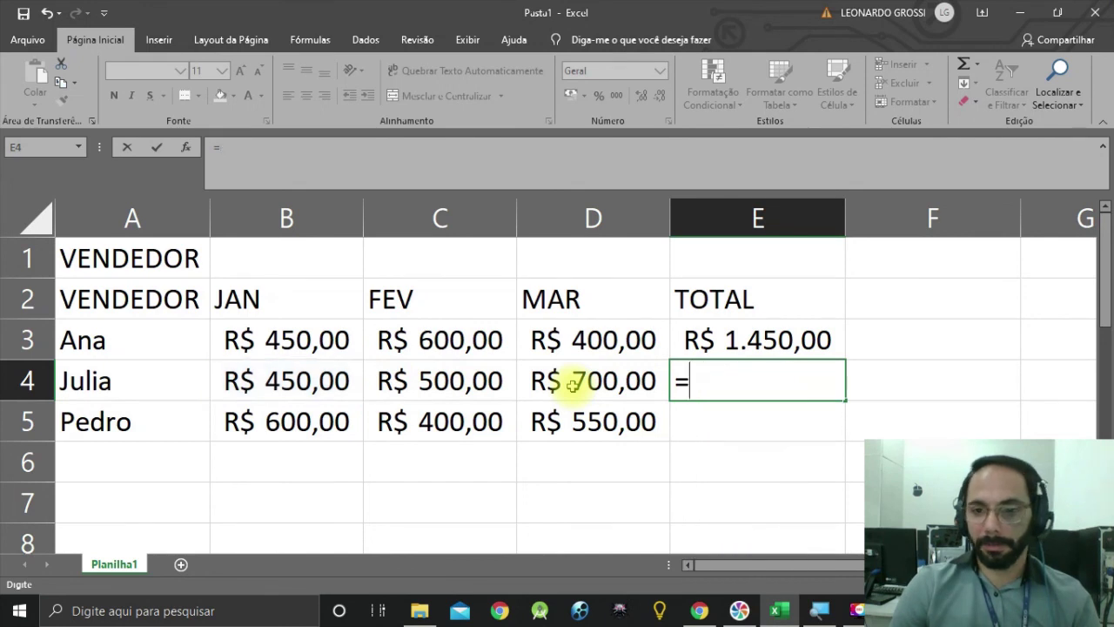
pyautogui.press('Escape')
# Step: Fill the TOTAL formula from E3 down through E5 for the remaining sellers
pyautogui.click(794, 488)
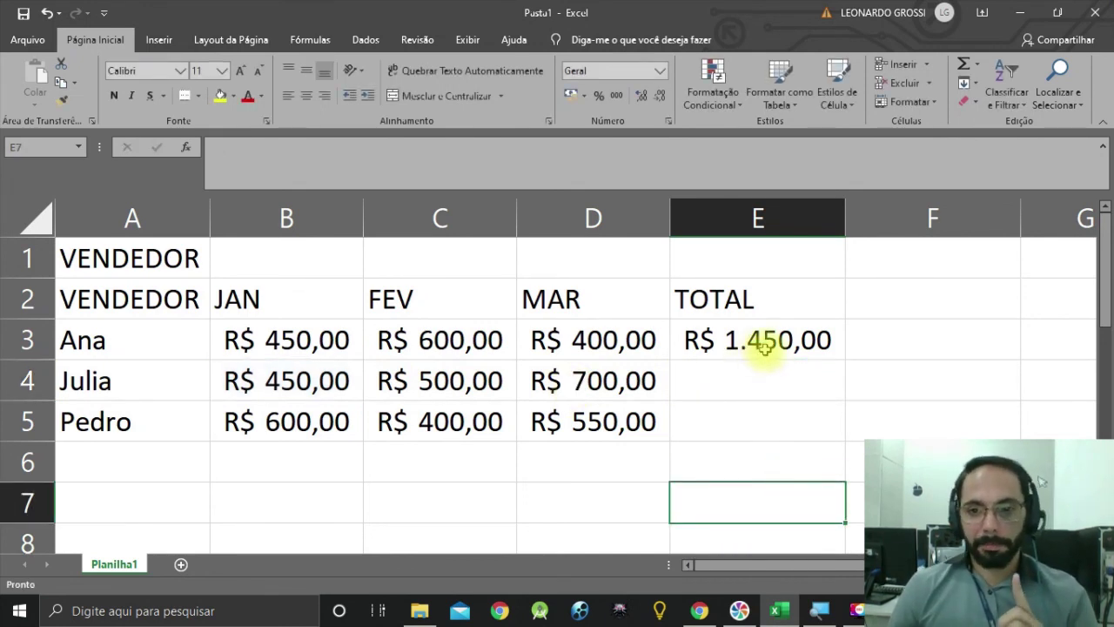
pyautogui.click(763, 346)
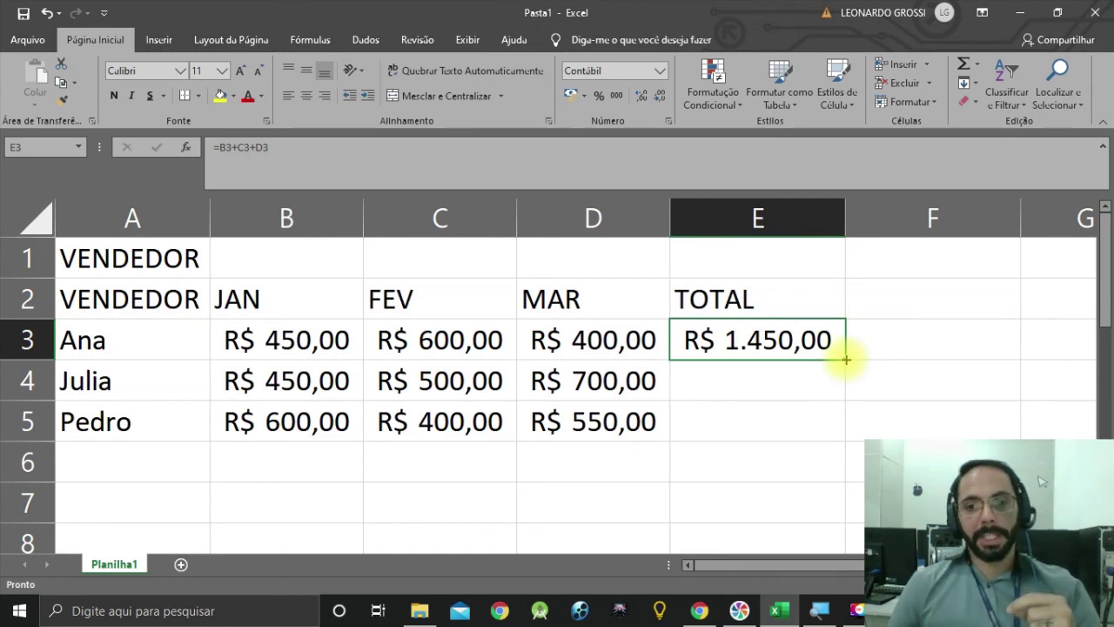
pyautogui.moveTo(845, 358); pyautogui.dragTo(845, 434)
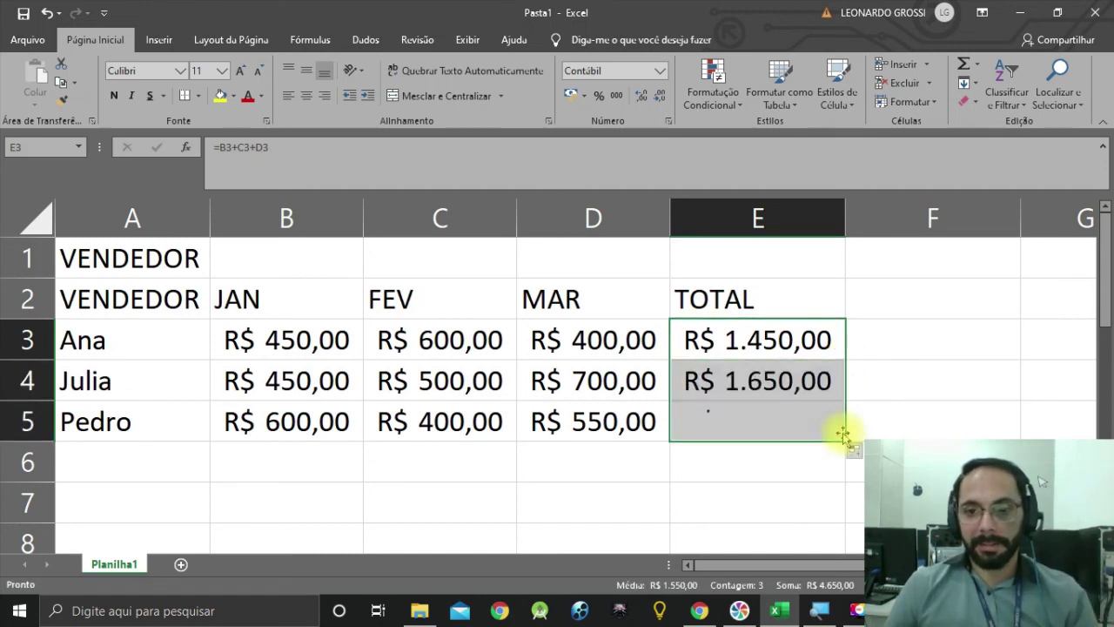
# Step: Examine which cells the TOTAL formulas in E3, E4 and E5 reference, saving no edits
pyautogui.click(782, 341)
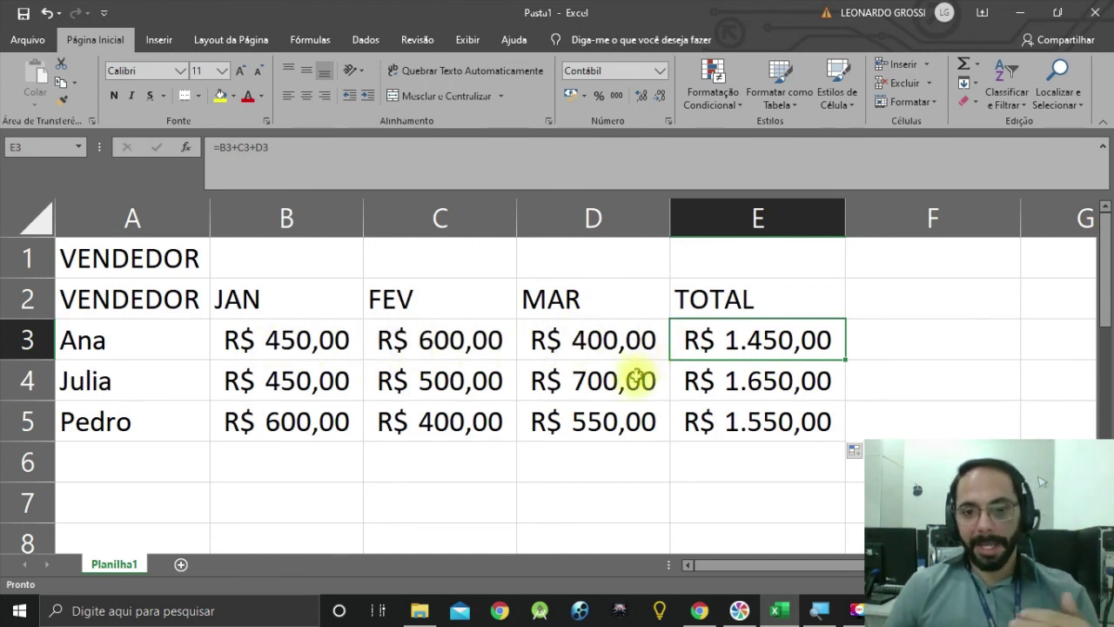
pyautogui.press('F2')
pyautogui.click(751, 340)
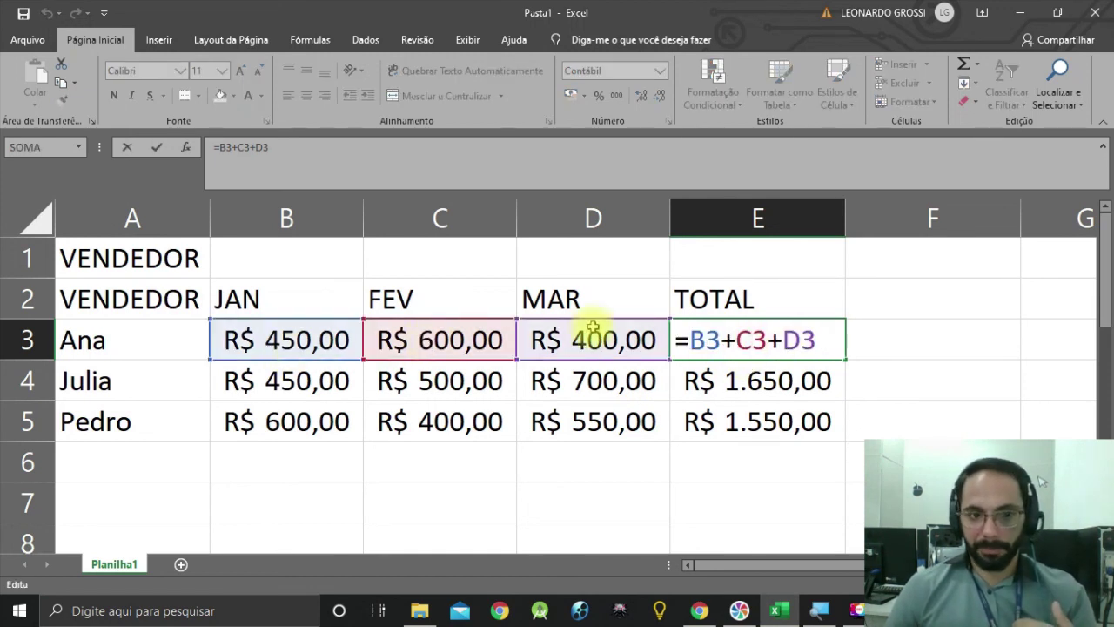
pyautogui.click(876, 366)
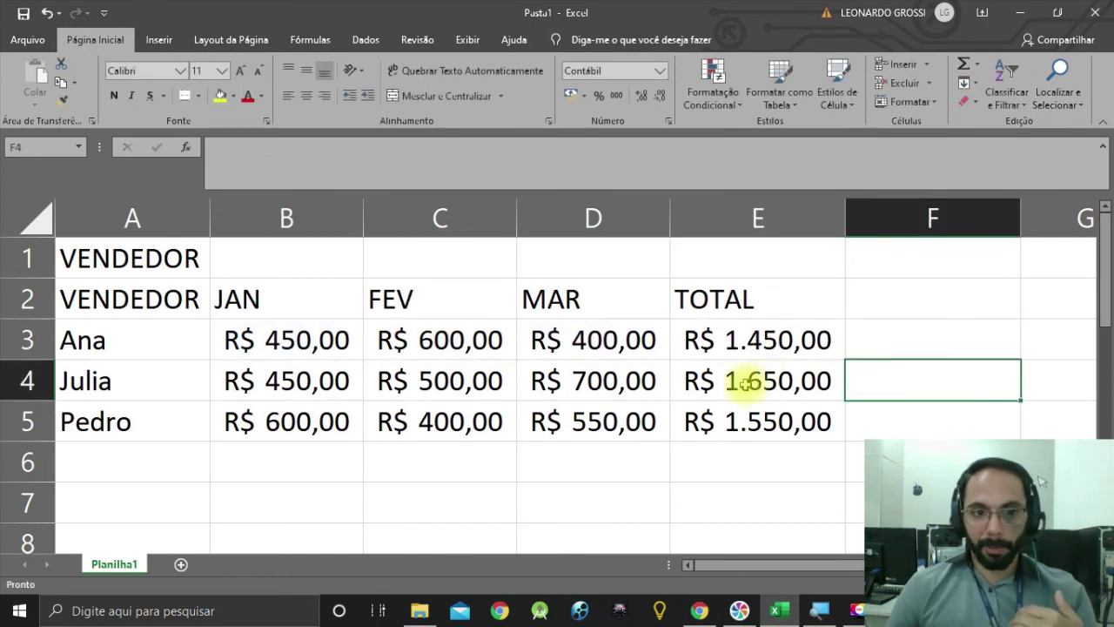
pyautogui.click(745, 383)
pyautogui.doubleClick(745, 383)
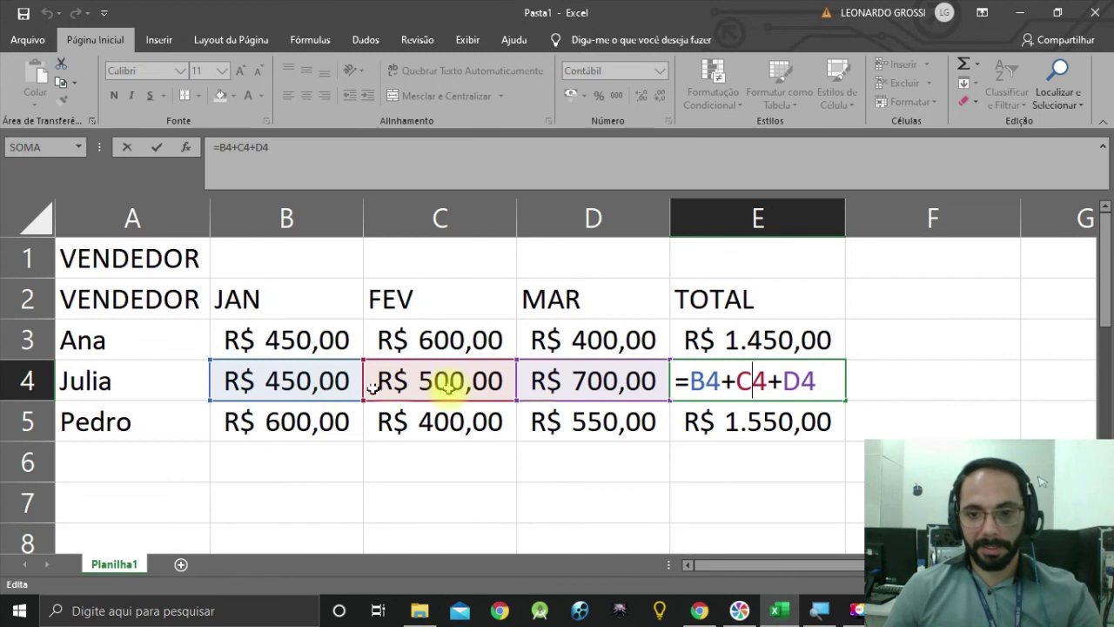
pyautogui.doubleClick(788, 422)
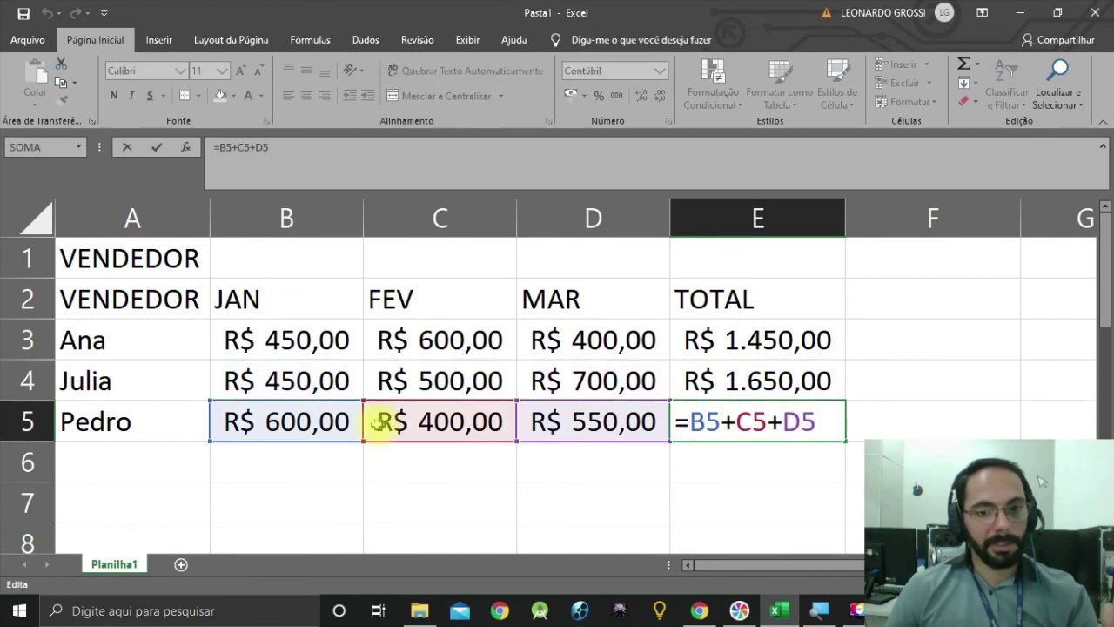
pyautogui.click(775, 459)
pyautogui.press('Escape')
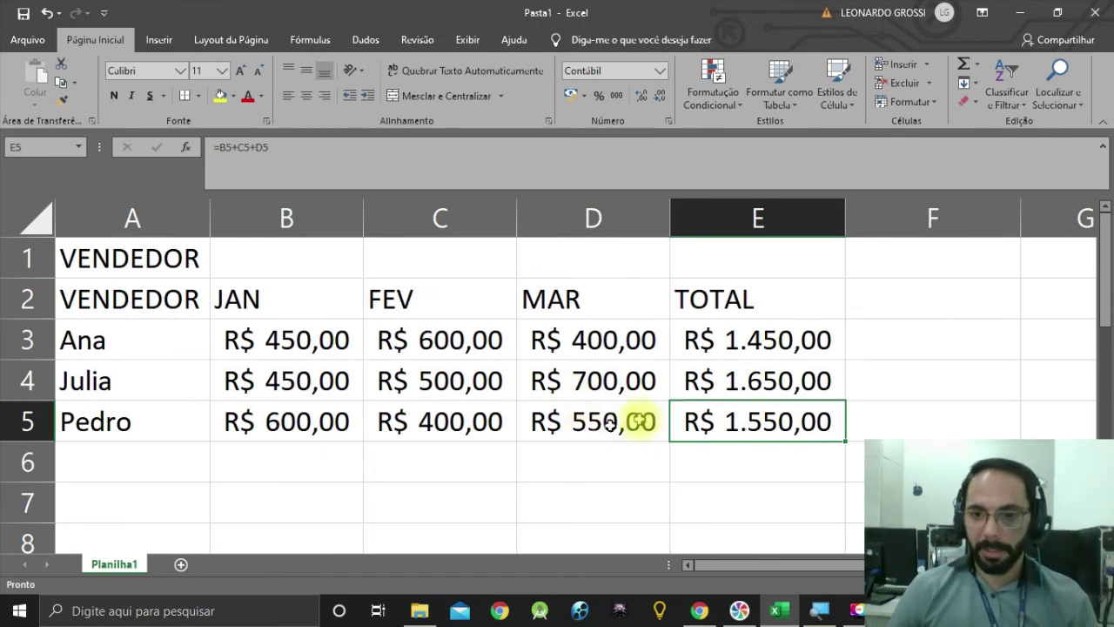
pyautogui.click(762, 344)
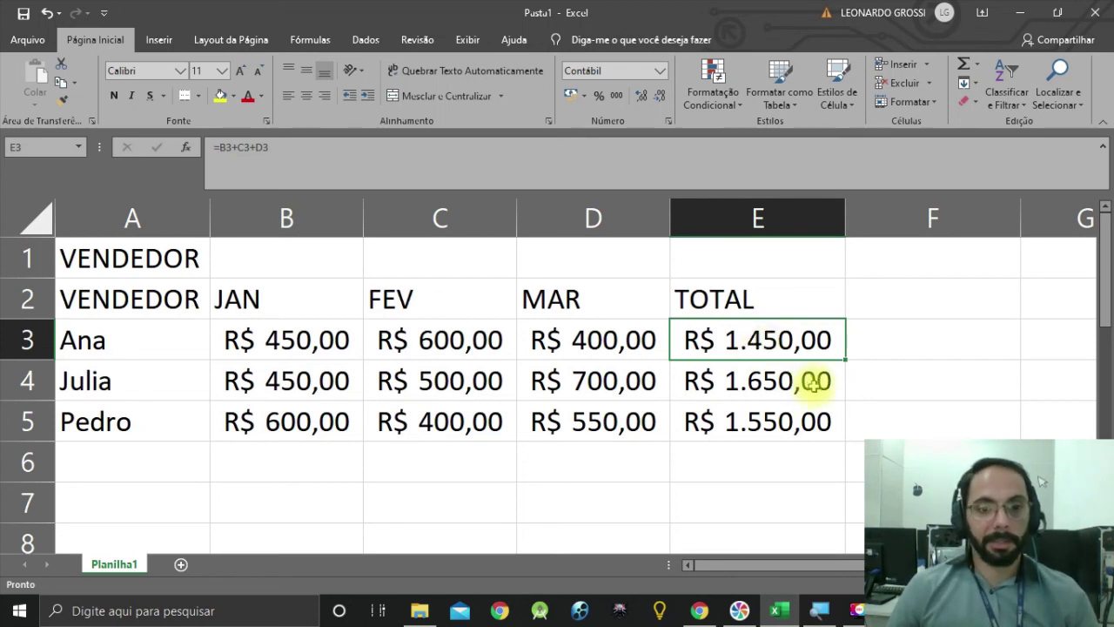
pyautogui.click(805, 383)
pyautogui.click(809, 423)
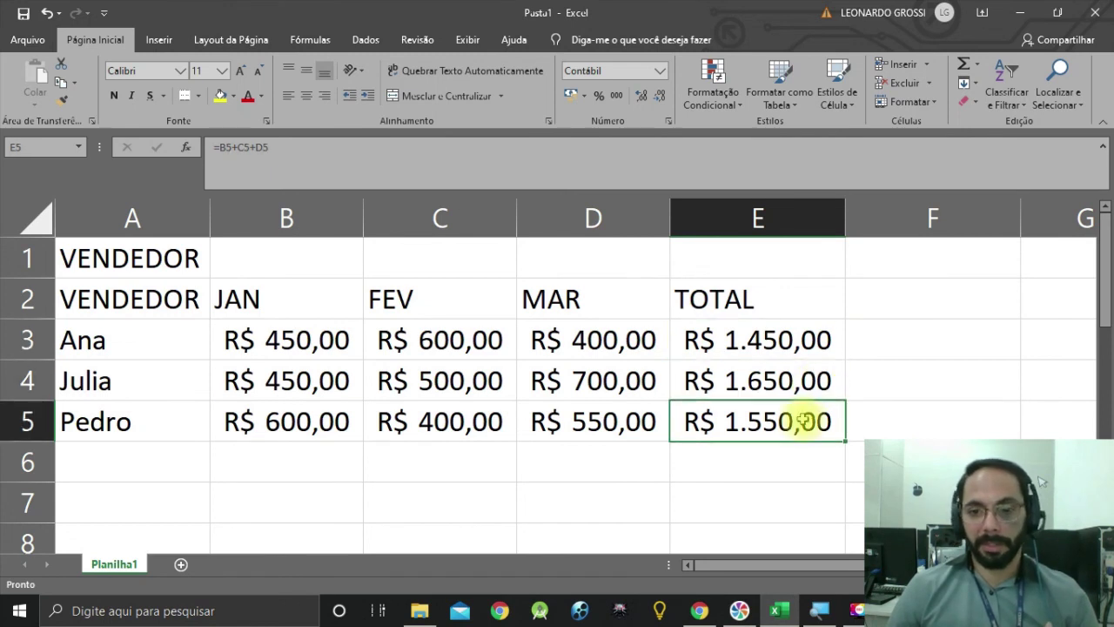
pyautogui.click(802, 383)
pyautogui.click(787, 422)
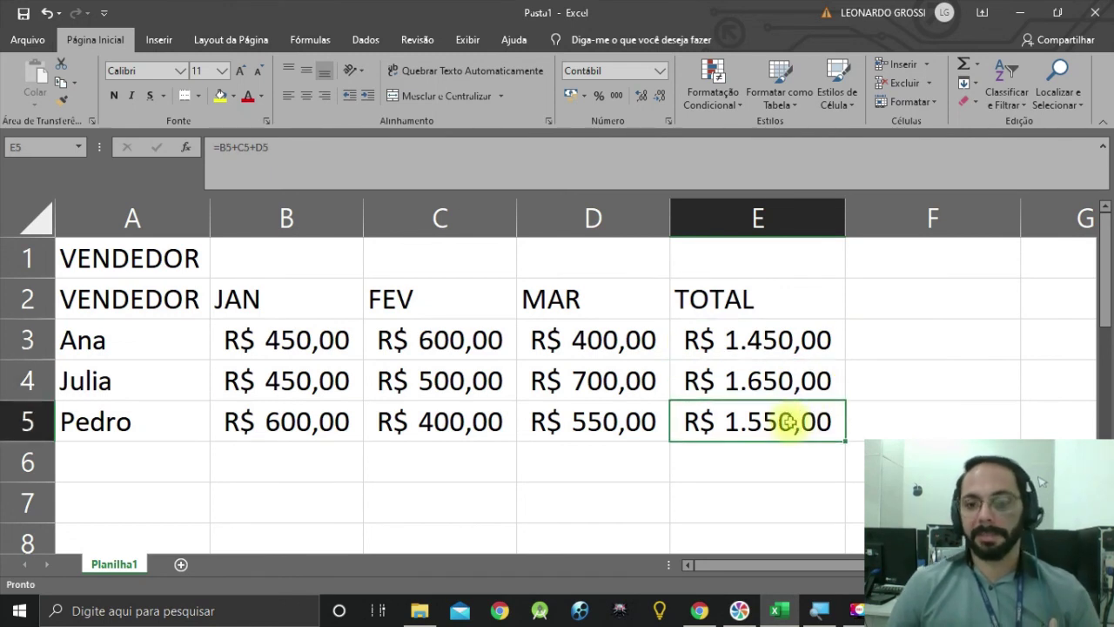